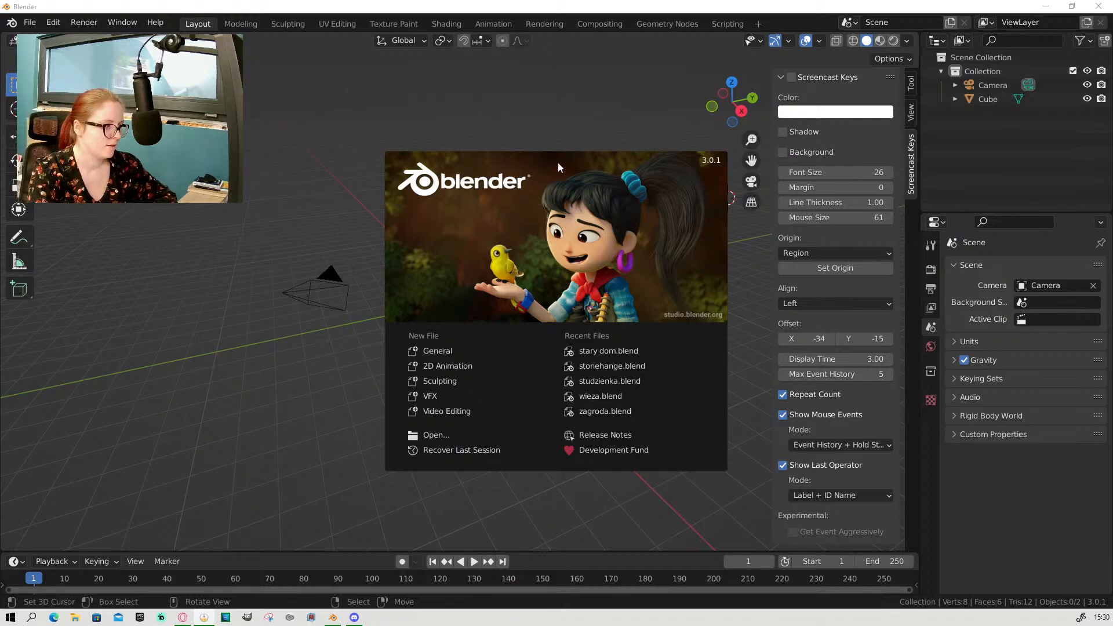
# Step: Dismiss the splash screen and look over the File commands such as import, export and defaults
pyautogui.click(428, 112)
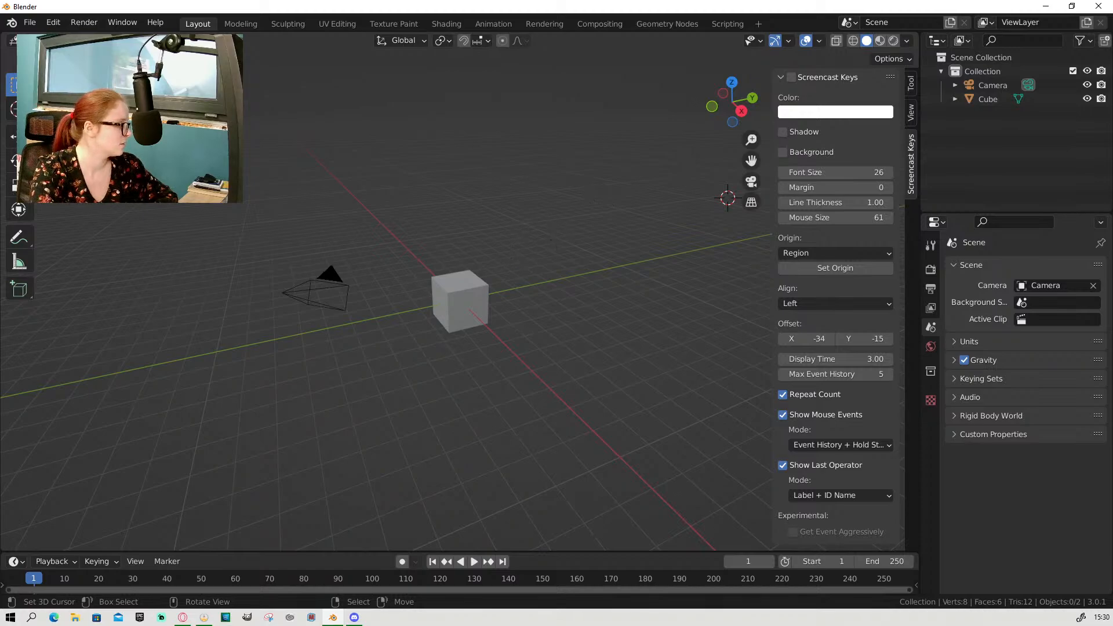
pyautogui.click(33, 25)
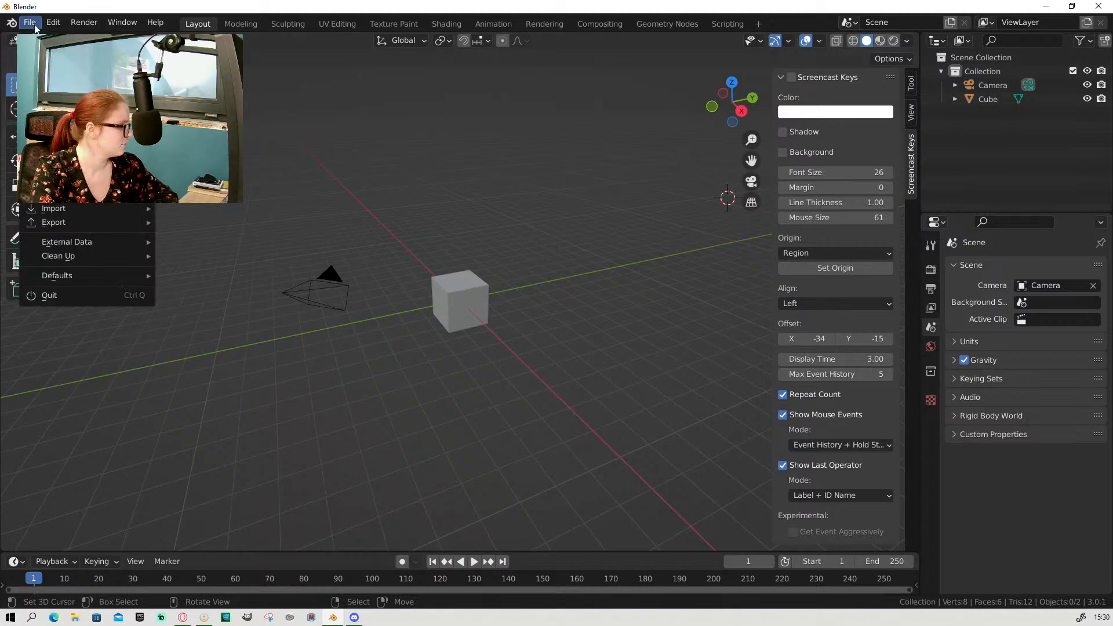
pyautogui.moveTo(97, 278)
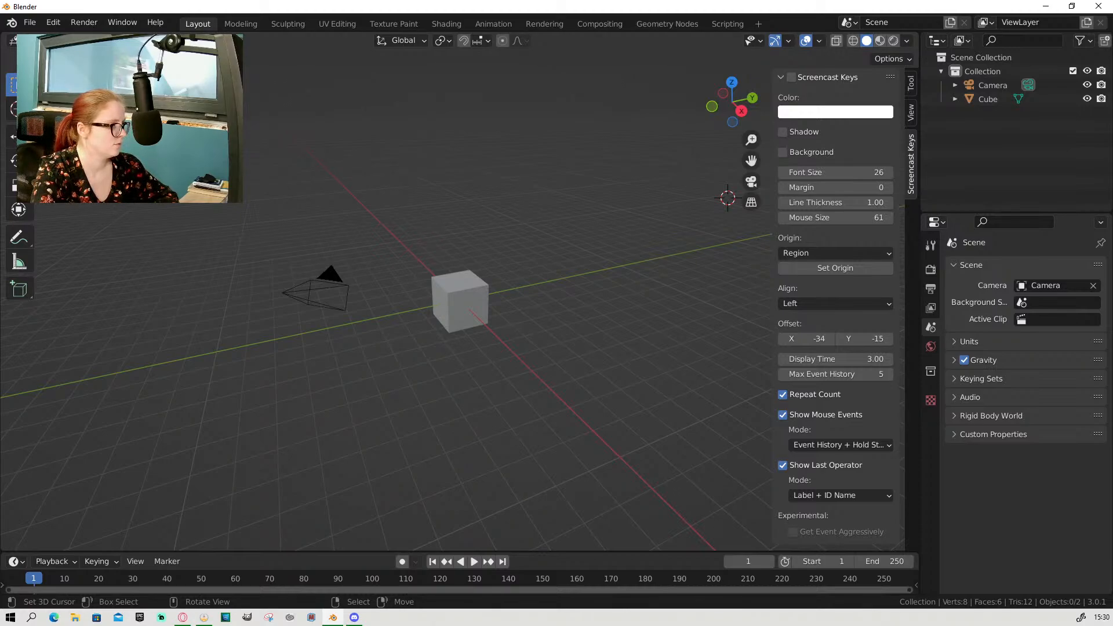
pyautogui.click(123, 40)
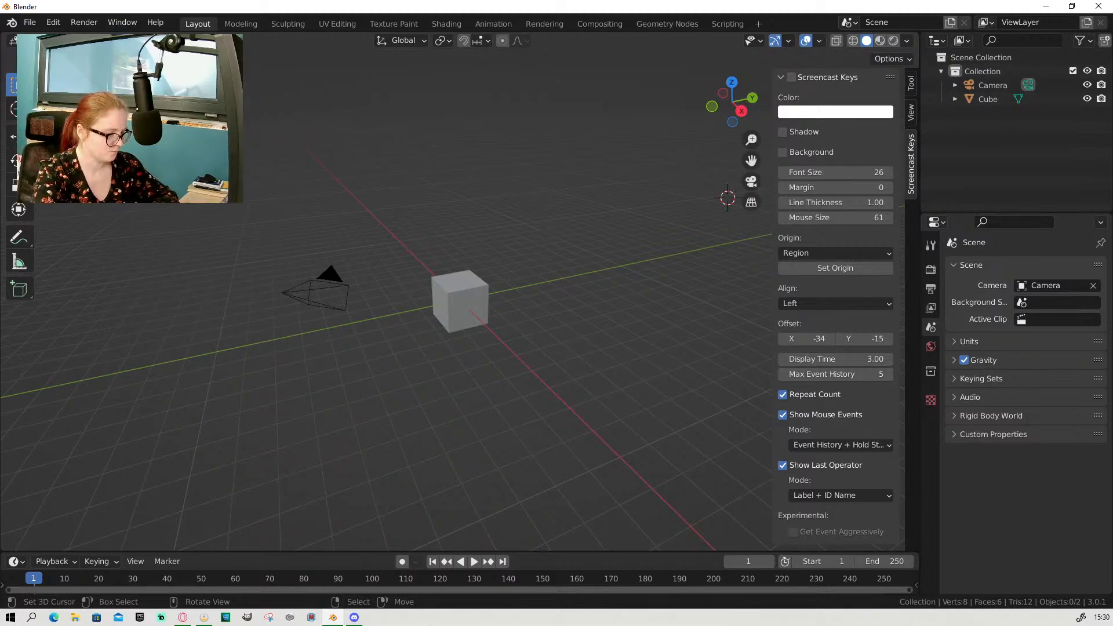
# Step: Select the cube and look over the Apply options for its location, rotation and scale
pyautogui.moveTo(569, 355); pyautogui.dragTo(501, 347, button='middle')
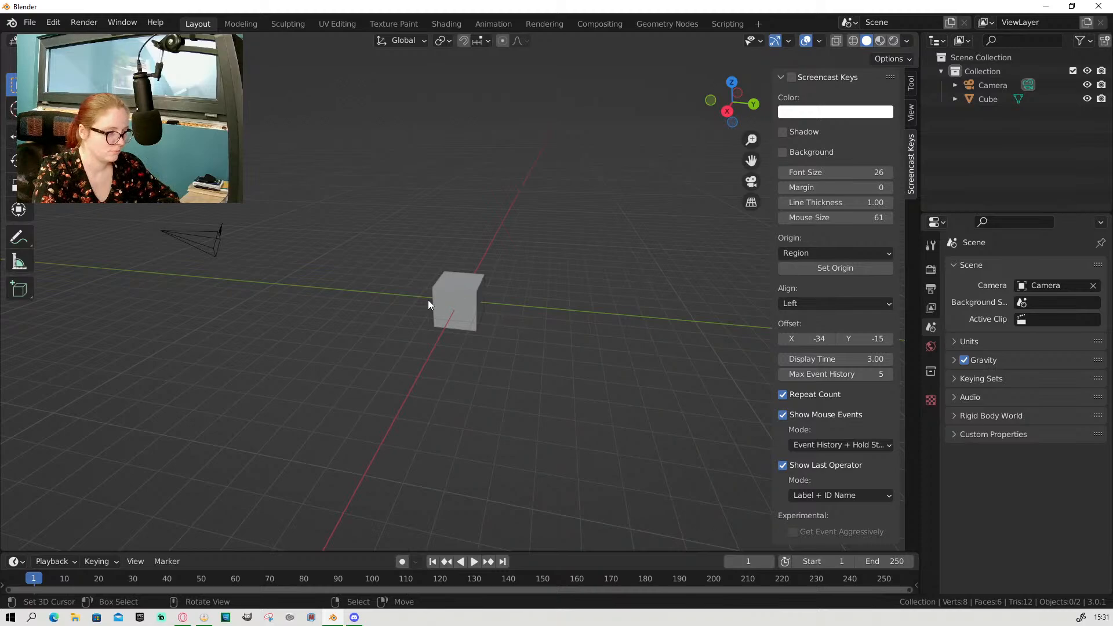
pyautogui.click(456, 299)
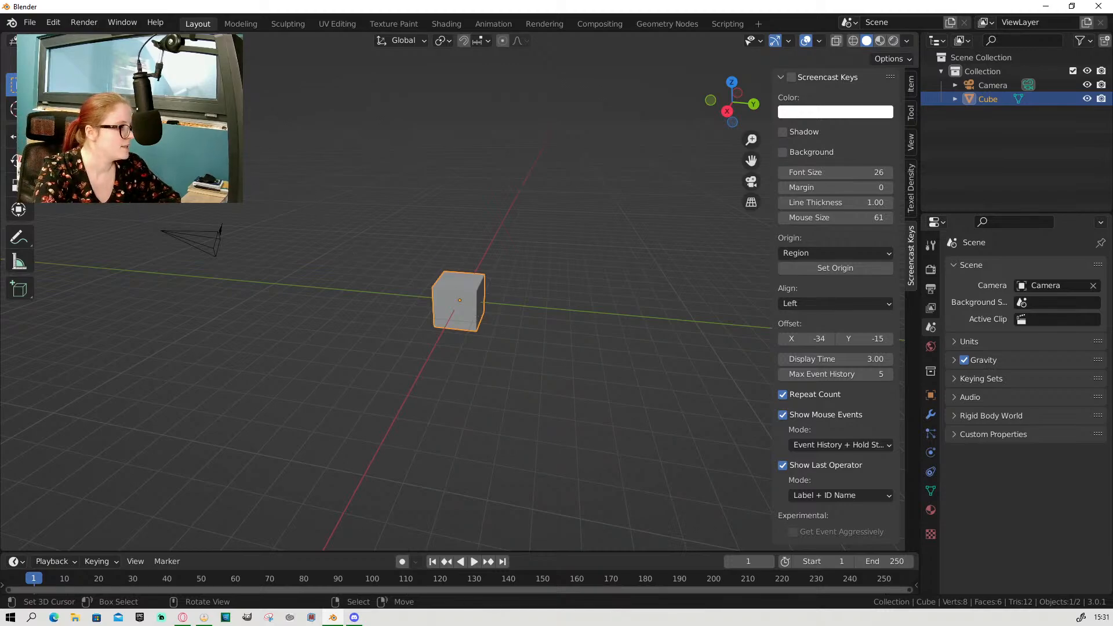
pyautogui.click(212, 41)
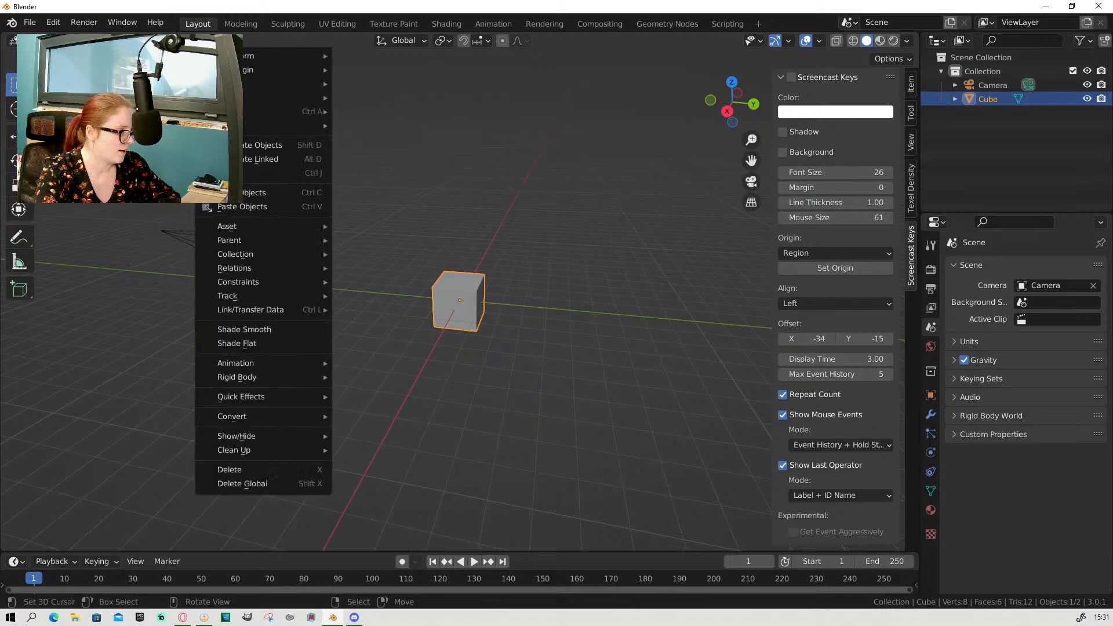
pyautogui.moveTo(229, 112)
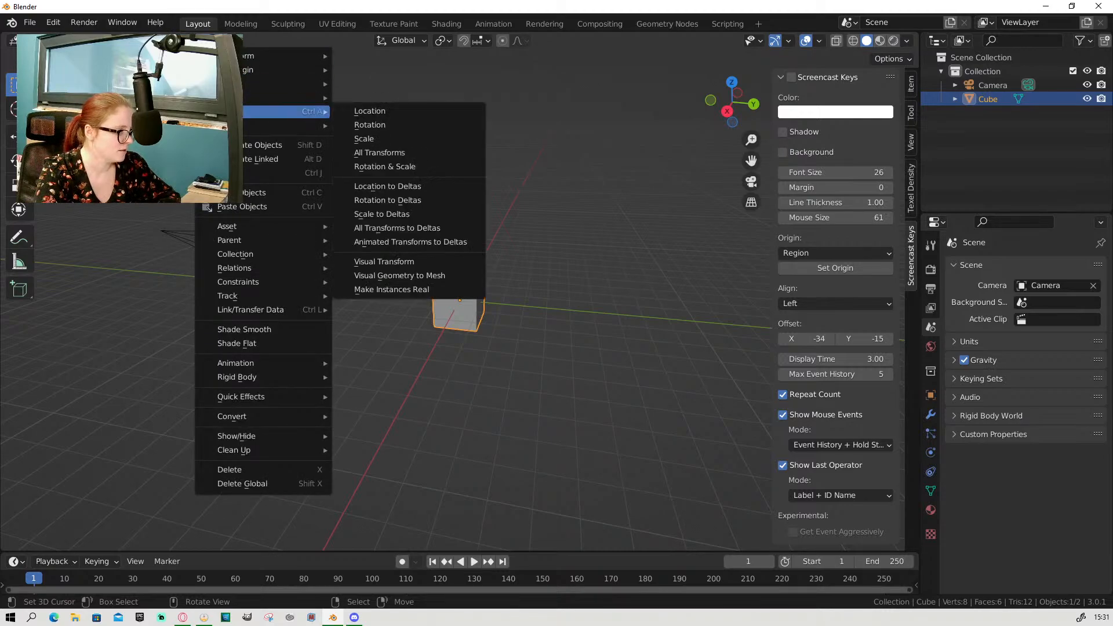
pyautogui.click(388, 154)
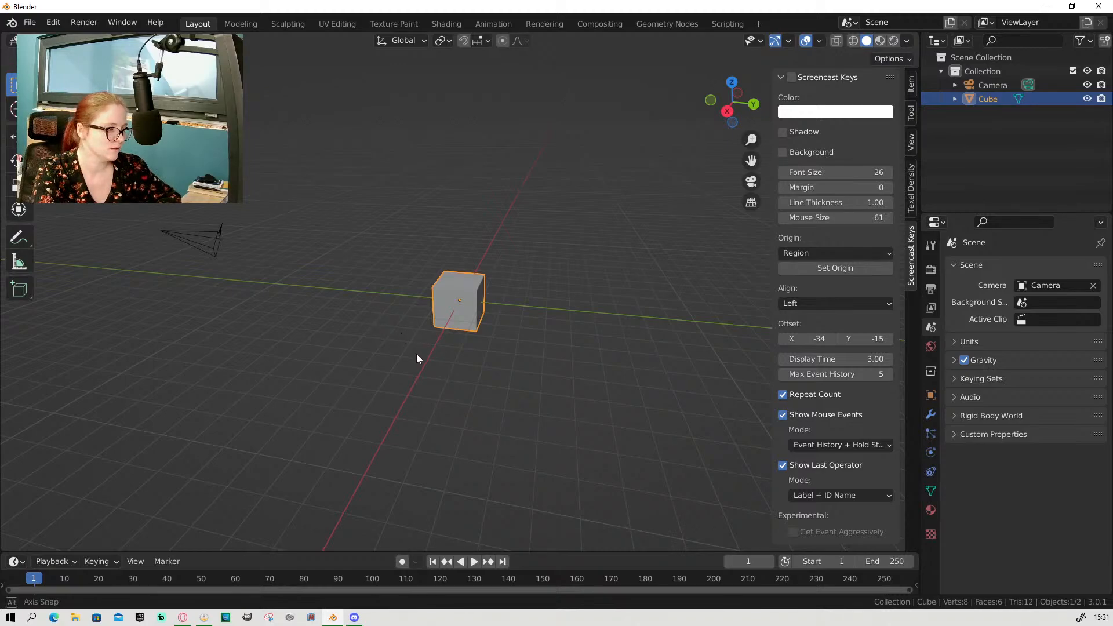
# Step: Select every object in the scene and clear the whole selection again
pyautogui.moveTo(416, 354); pyautogui.dragTo(464, 346, button='middle')
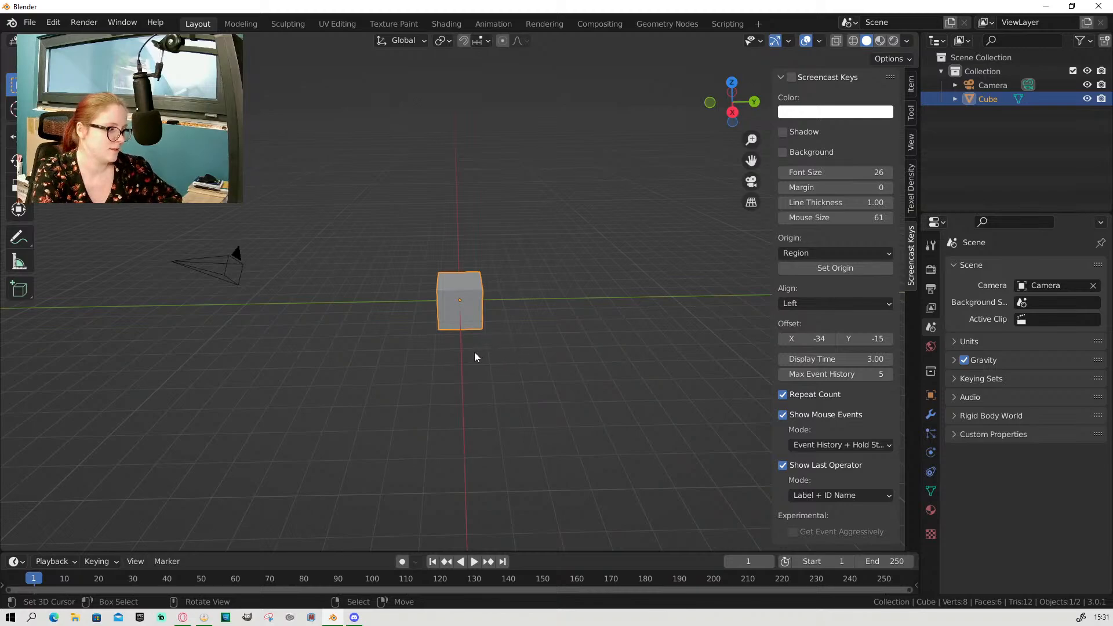
pyautogui.scroll(3, 475, 353)
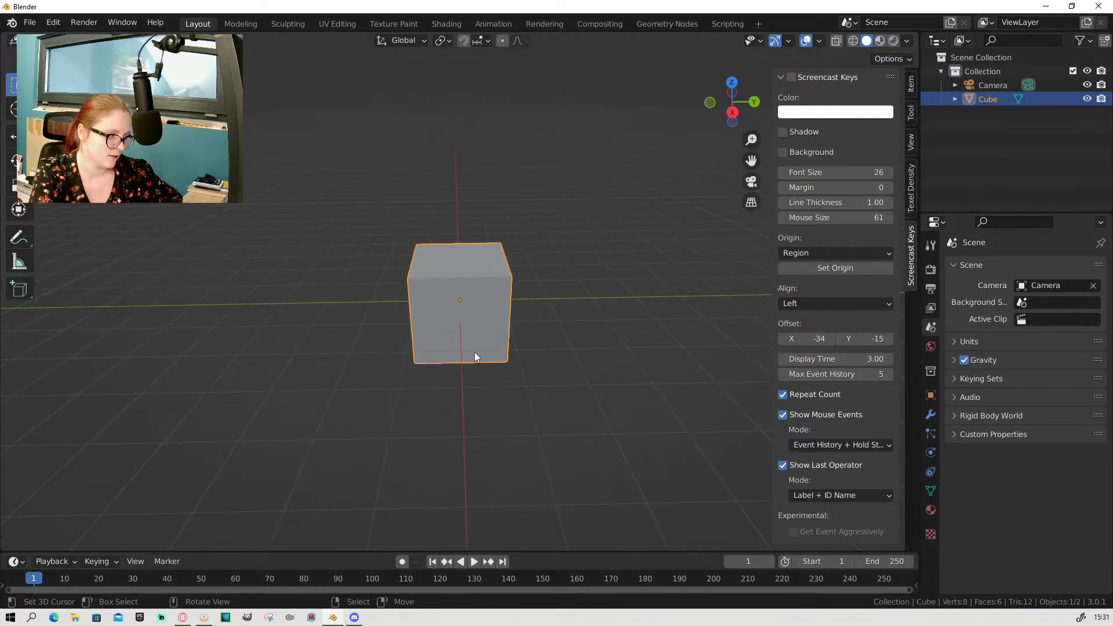
pyautogui.scroll(-2, 475, 356)
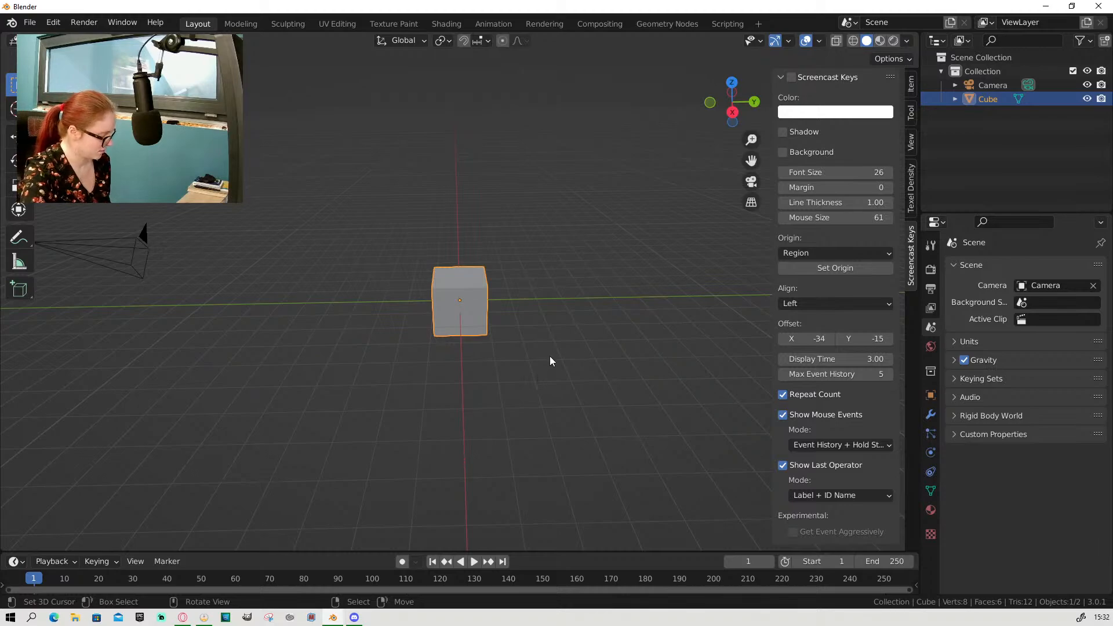
pyautogui.click(534, 314)
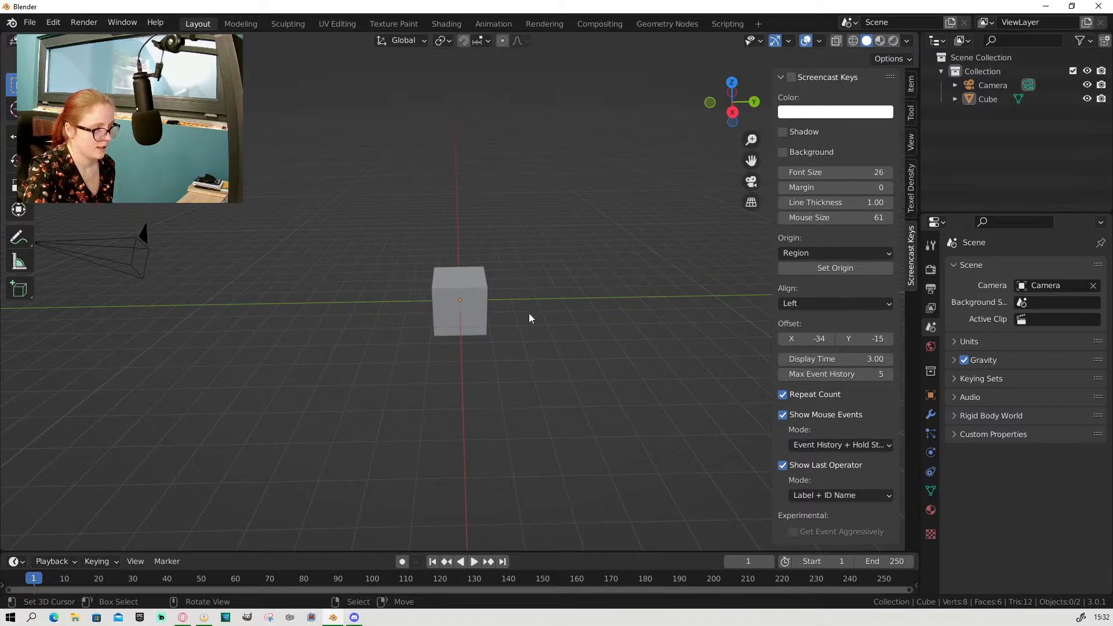
pyautogui.press('a')
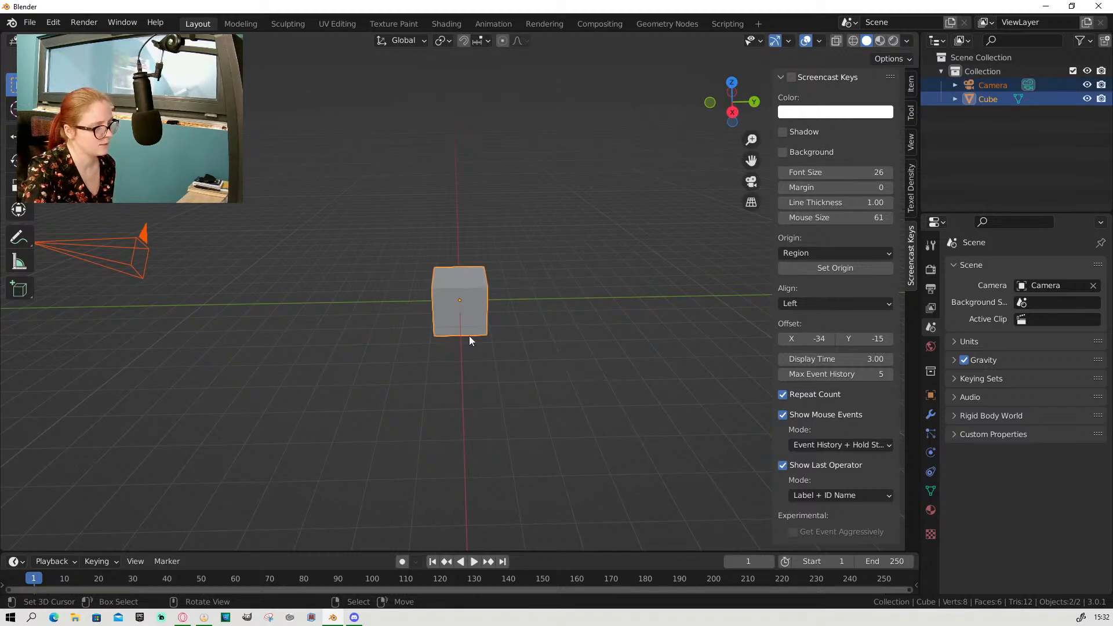
pyautogui.hotkey('alt', 'a')
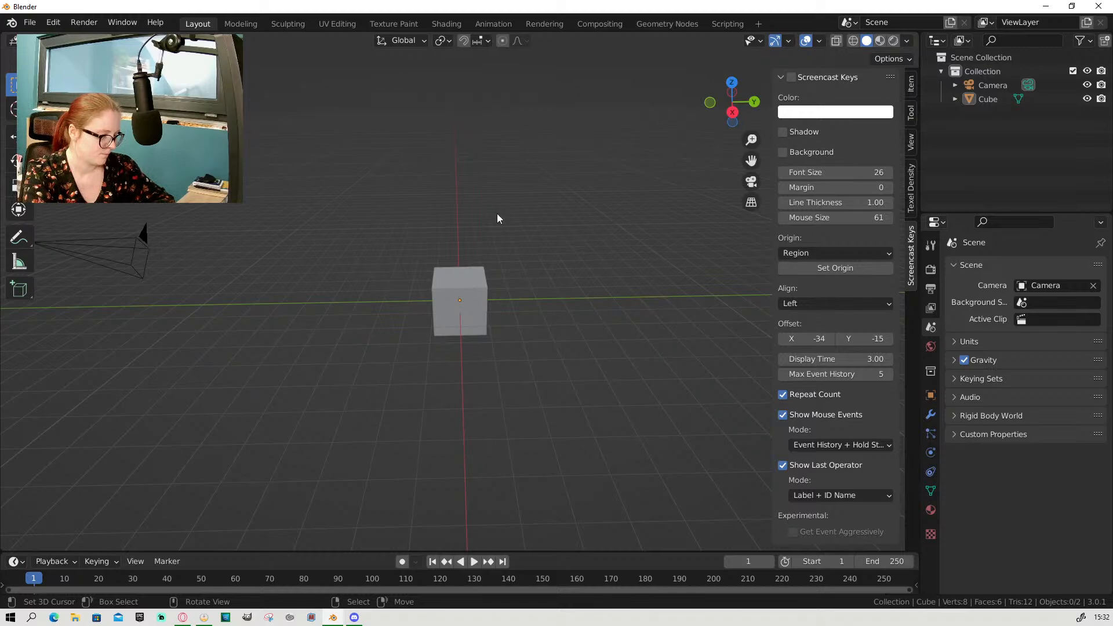
# Step: Select the cube and shift it slightly along the Y and X axes, and raise it a little along Z
pyautogui.click(472, 296)
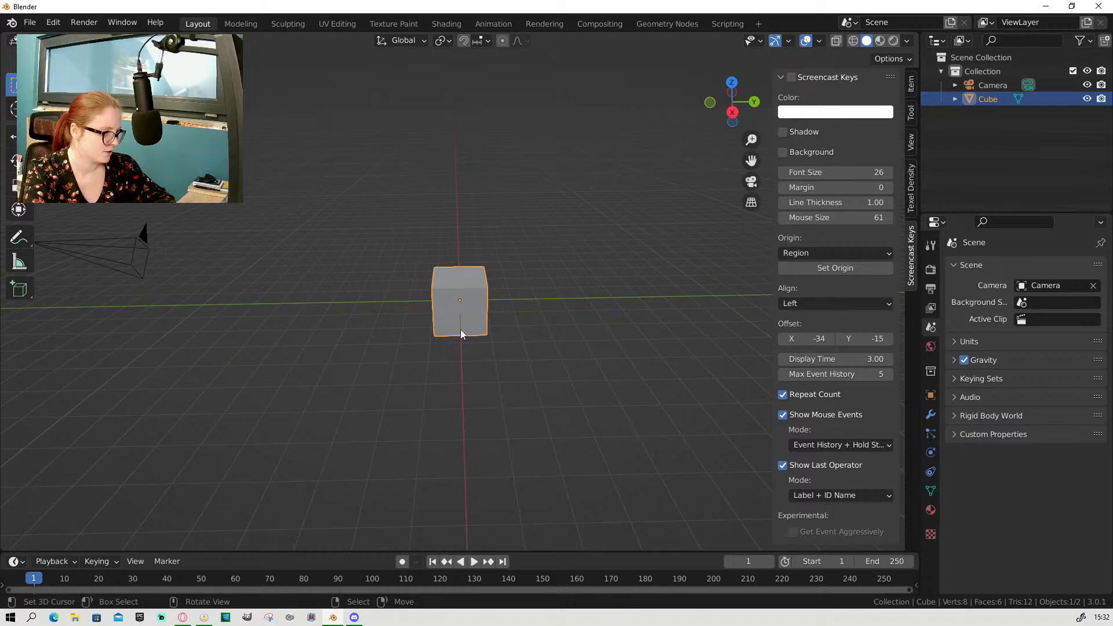
pyautogui.moveTo(506, 315); pyautogui.dragTo(340, 241, button='middle')
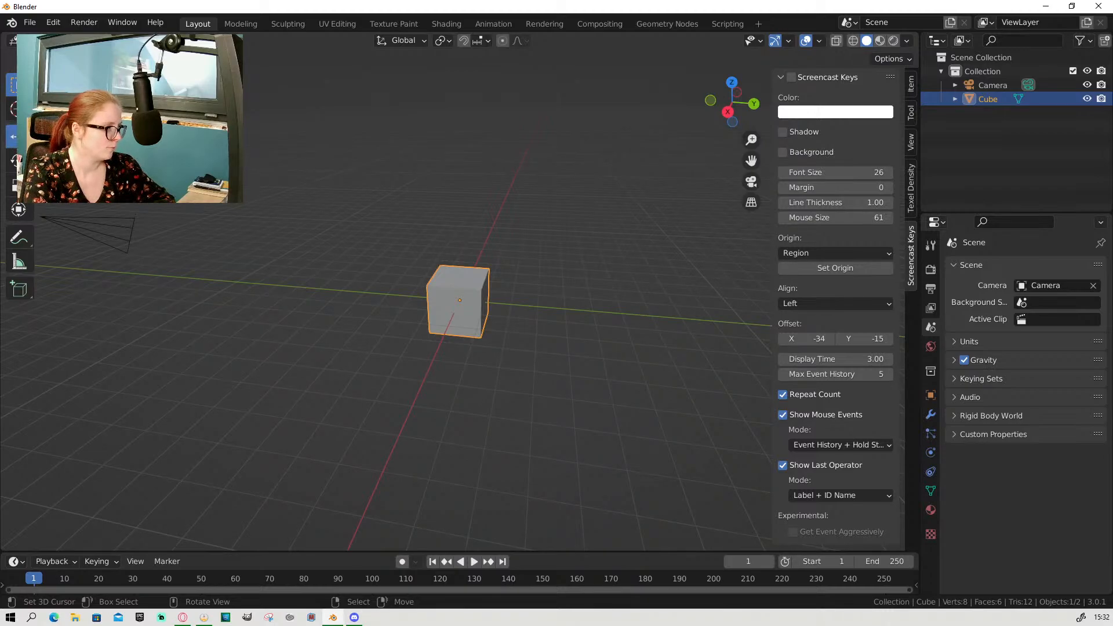
pyautogui.press('g')
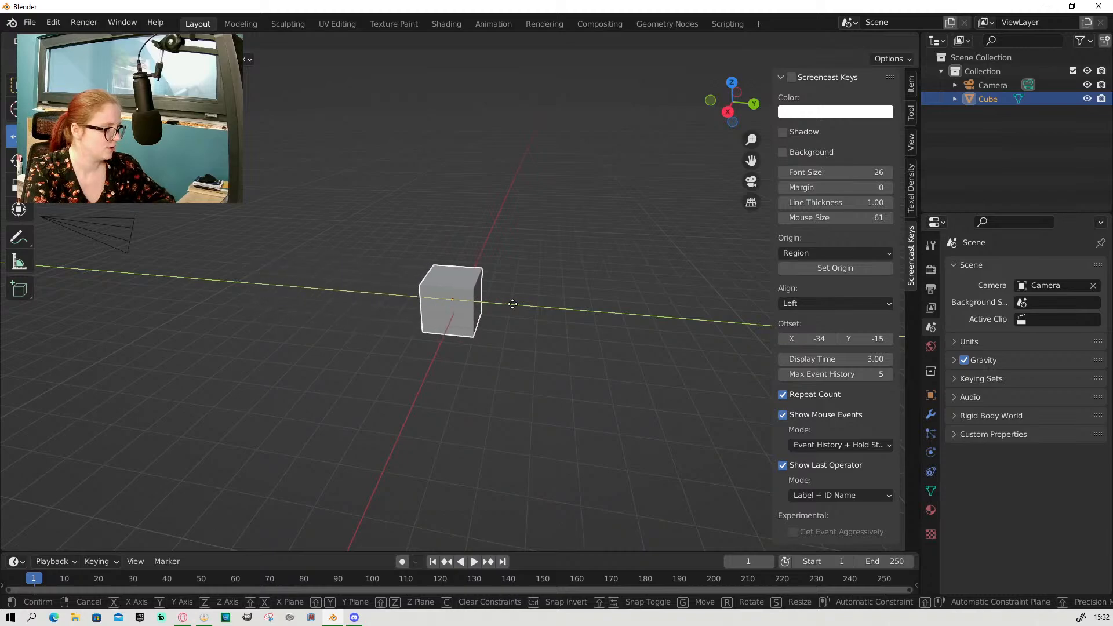
pyautogui.click(513, 304)
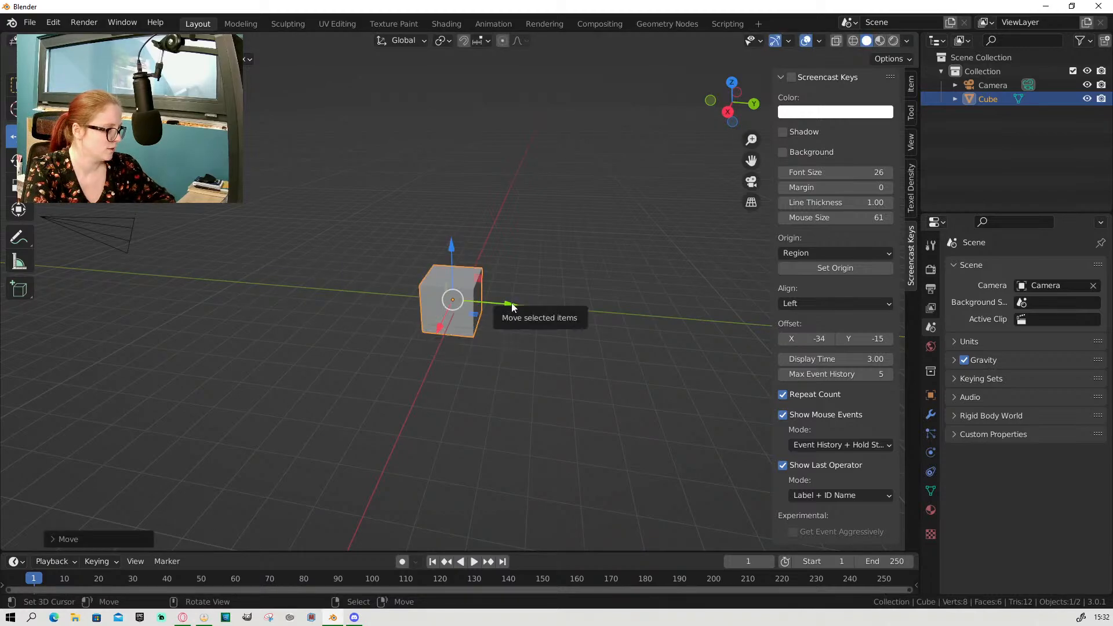
pyautogui.moveTo(512, 304); pyautogui.dragTo(513, 305)
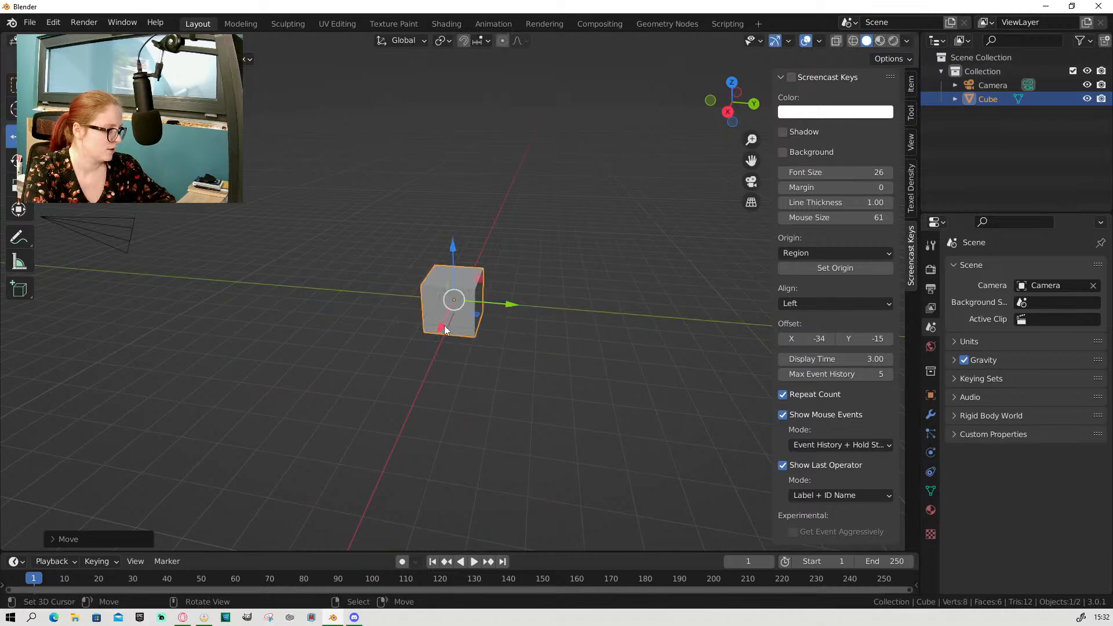
pyautogui.moveTo(445, 329)
pyautogui.mouseDown()
pyautogui.moveTo(452, 298)
pyautogui.moveTo(447, 319)
pyautogui.mouseUp()
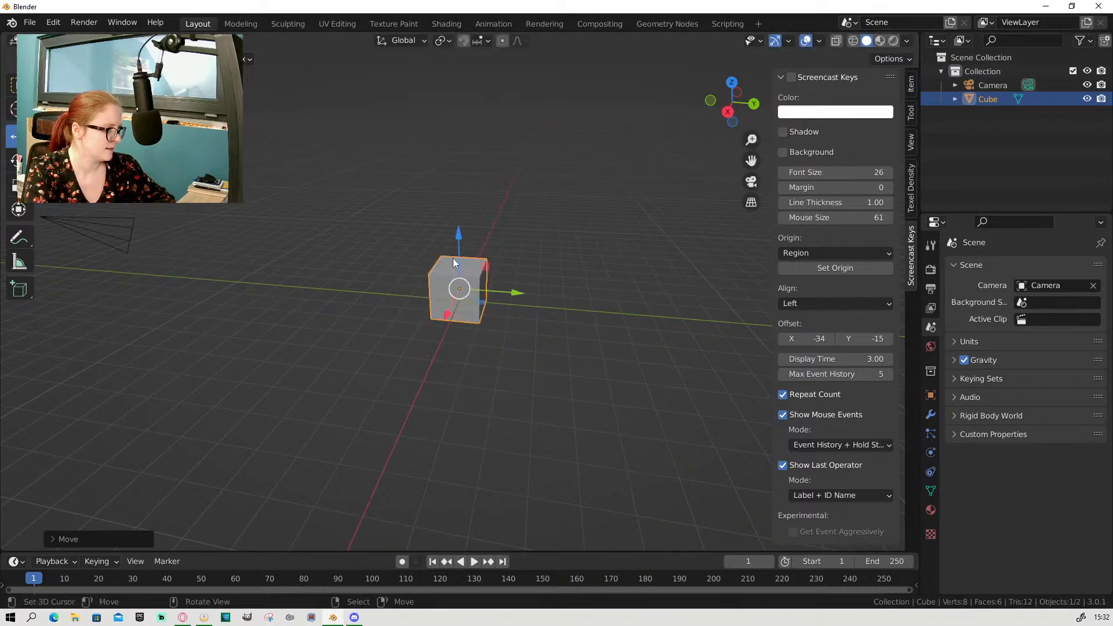
pyautogui.moveTo(458, 248)
pyautogui.mouseDown()
pyautogui.moveTo(458, 152)
pyautogui.moveTo(463, 236)
pyautogui.mouseUp()
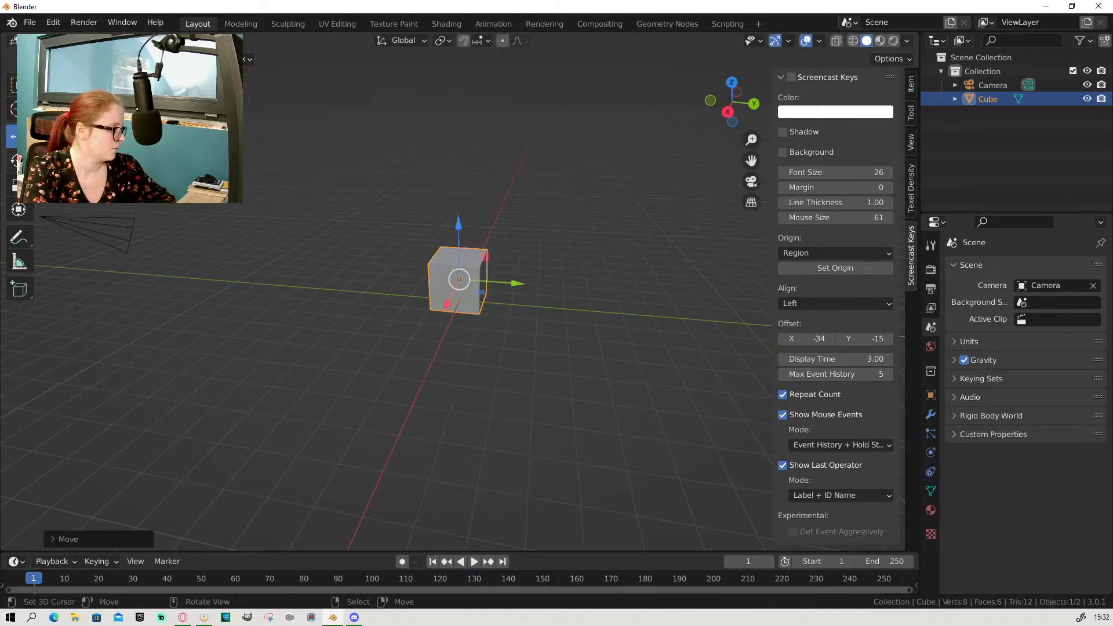
# Step: Tilt the cube slightly about its axes with the Rotate tool, and undo the last rotation
pyautogui.click(14, 160)
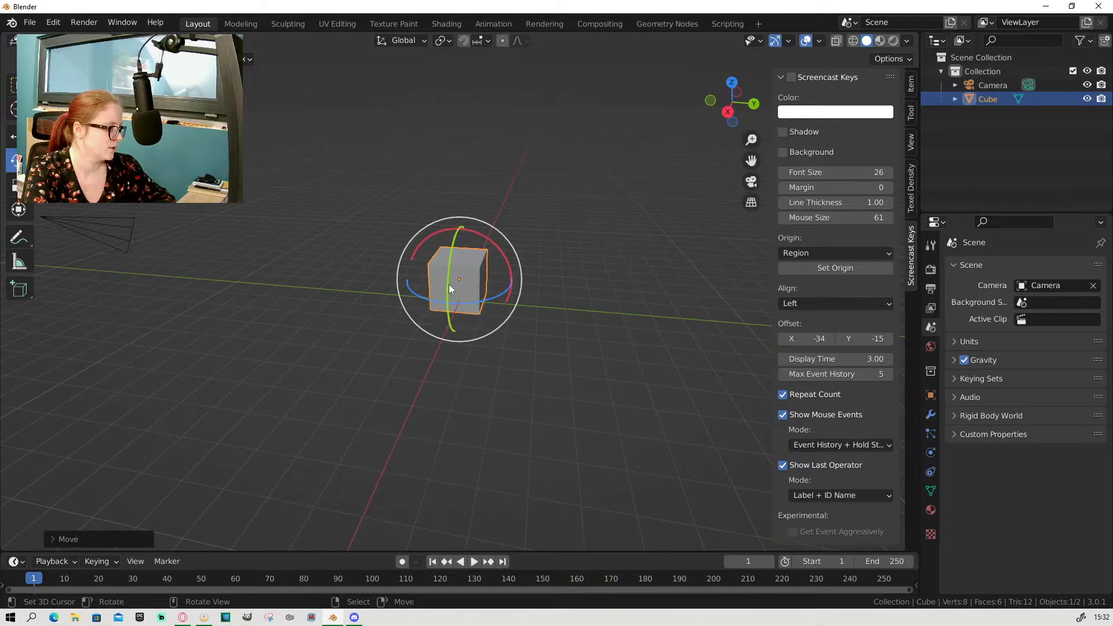
pyautogui.moveTo(450, 292); pyautogui.dragTo(421, 302)
pyautogui.moveTo(453, 232)
pyautogui.mouseDown()
pyautogui.moveTo(489, 242)
pyautogui.moveTo(443, 229)
pyautogui.moveTo(455, 231)
pyautogui.mouseUp()
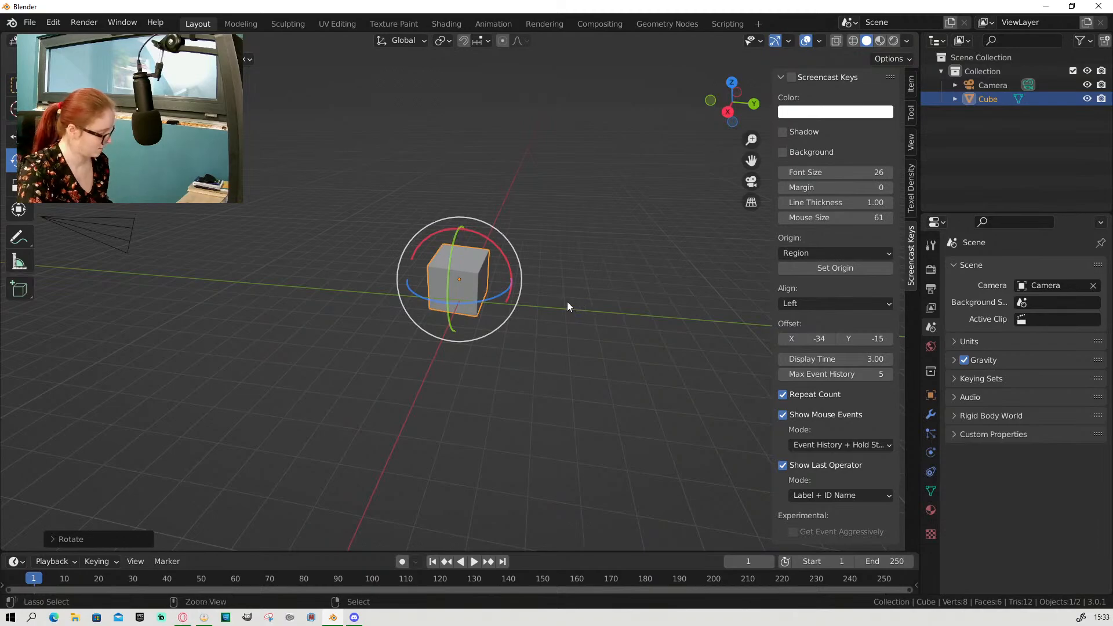
pyautogui.hotkey('ctrl', 'z')
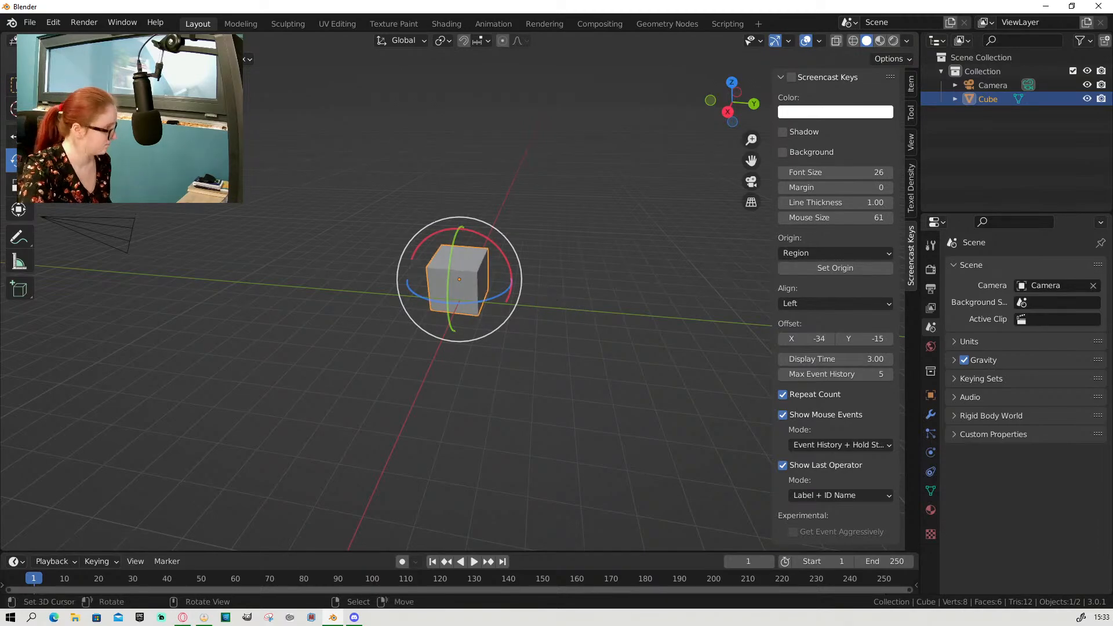
# Step: Switch to the Move tool and view the cube from the front, right side and top
pyautogui.click(19, 137)
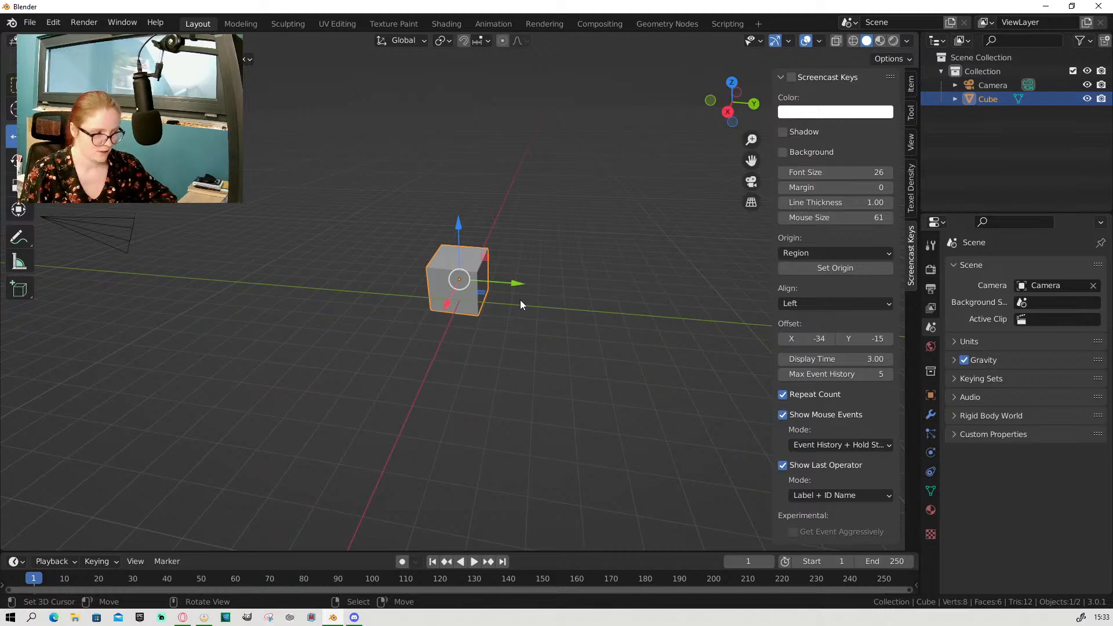
pyautogui.press('KP_1')
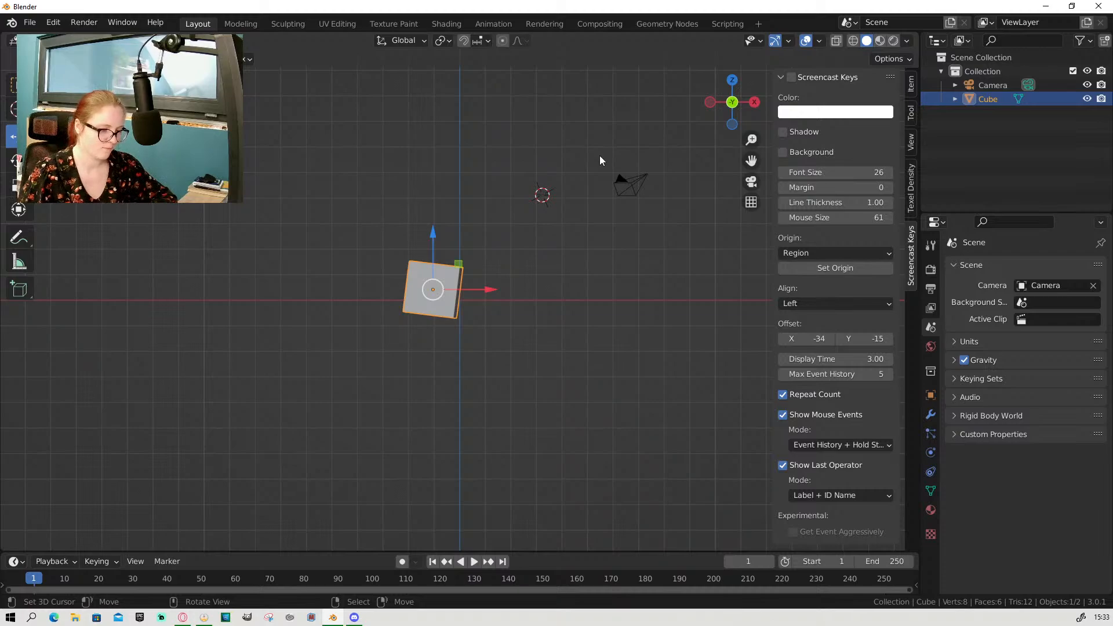
pyautogui.press('KP_3')
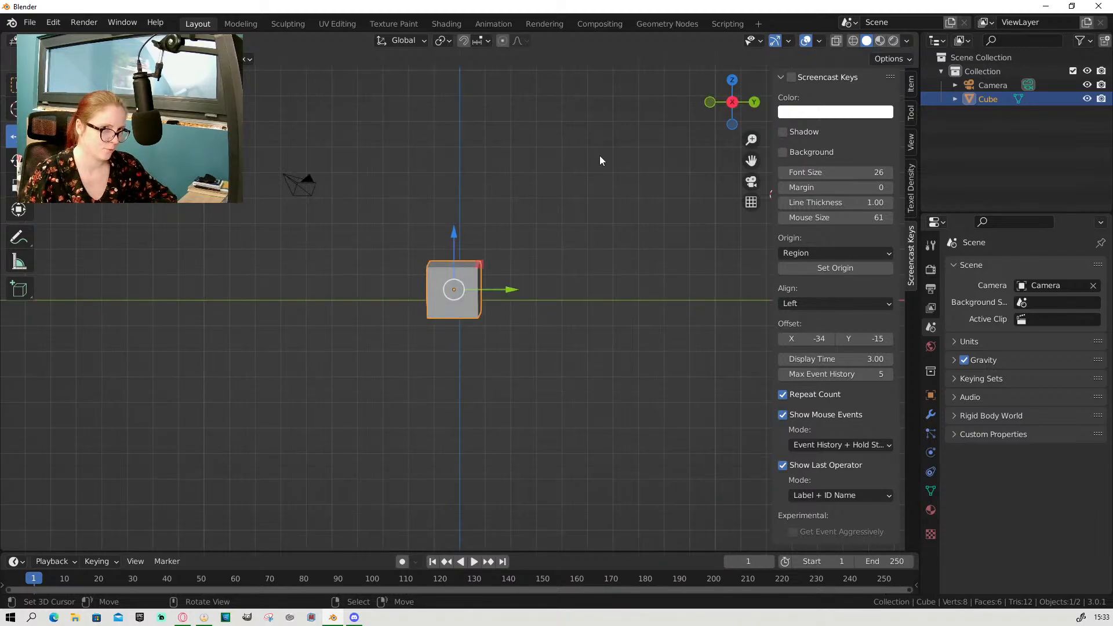
pyautogui.press('KP_7')
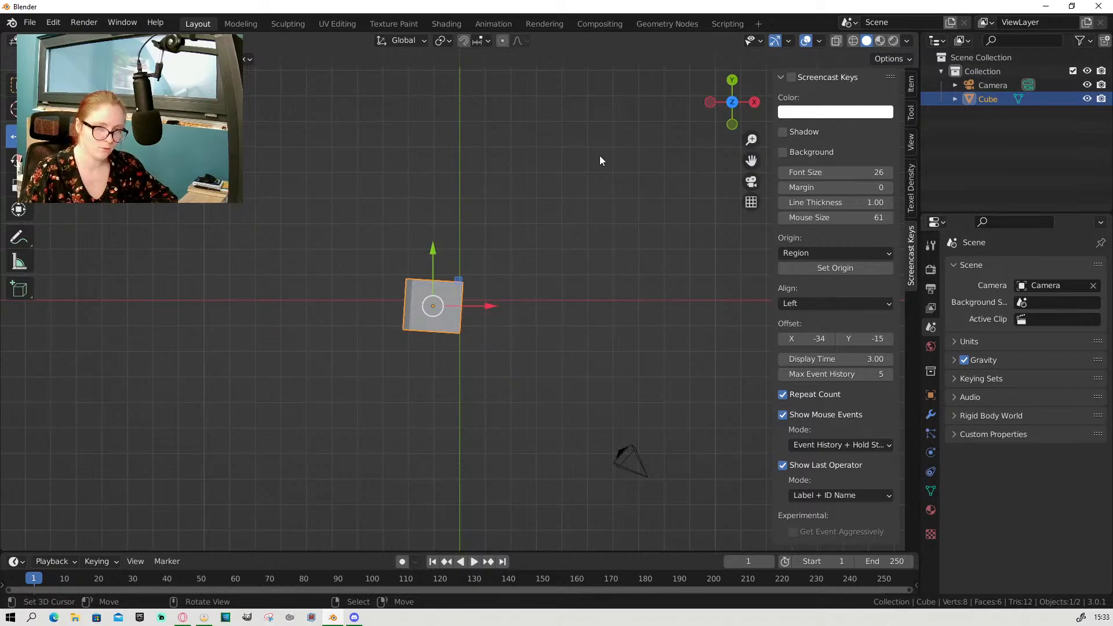
# Step: Compare the cube in perspective and orthographic projection, then look through the camera and return to the perspective view
pyautogui.press('KP_5')
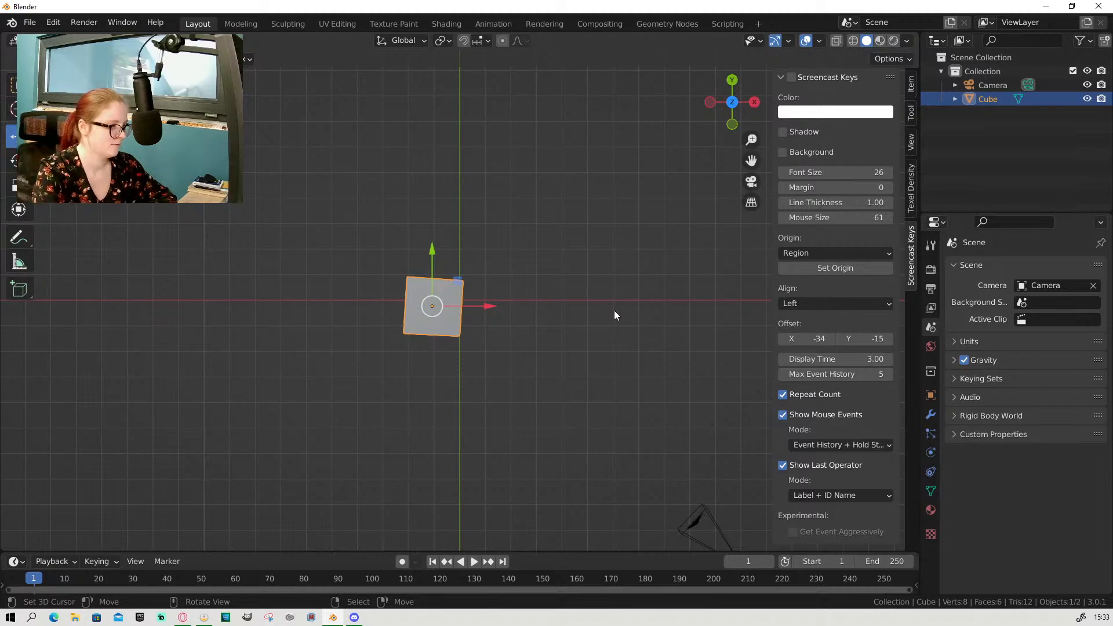
pyautogui.moveTo(614, 310); pyautogui.dragTo(506, 287, button='middle')
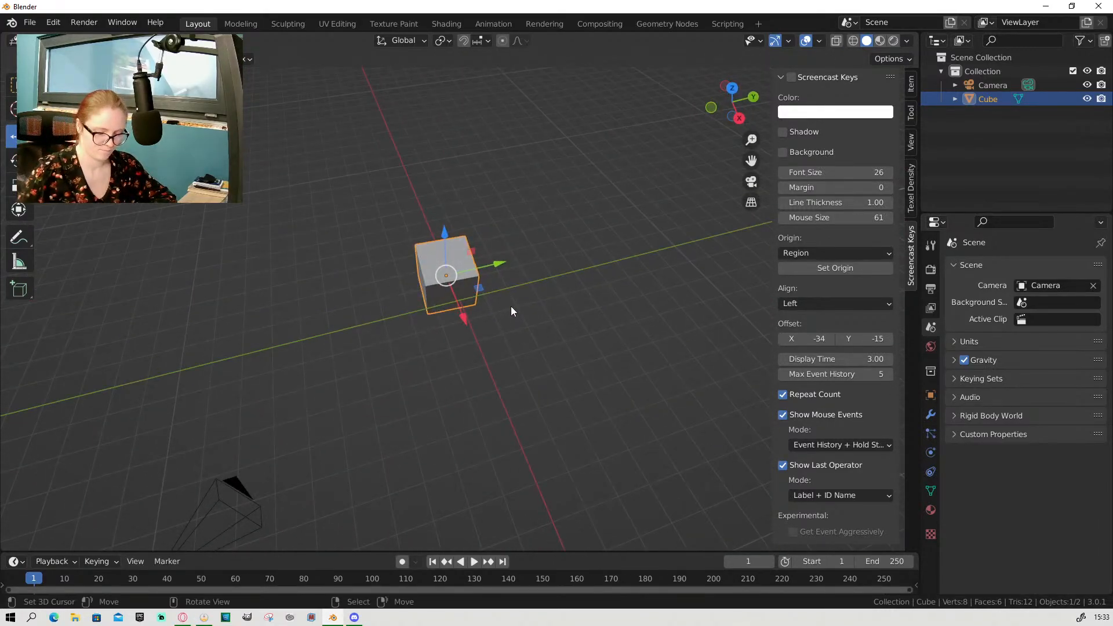
pyautogui.press('KP_5')
pyautogui.press('KP_5')
pyautogui.press('KP_5')
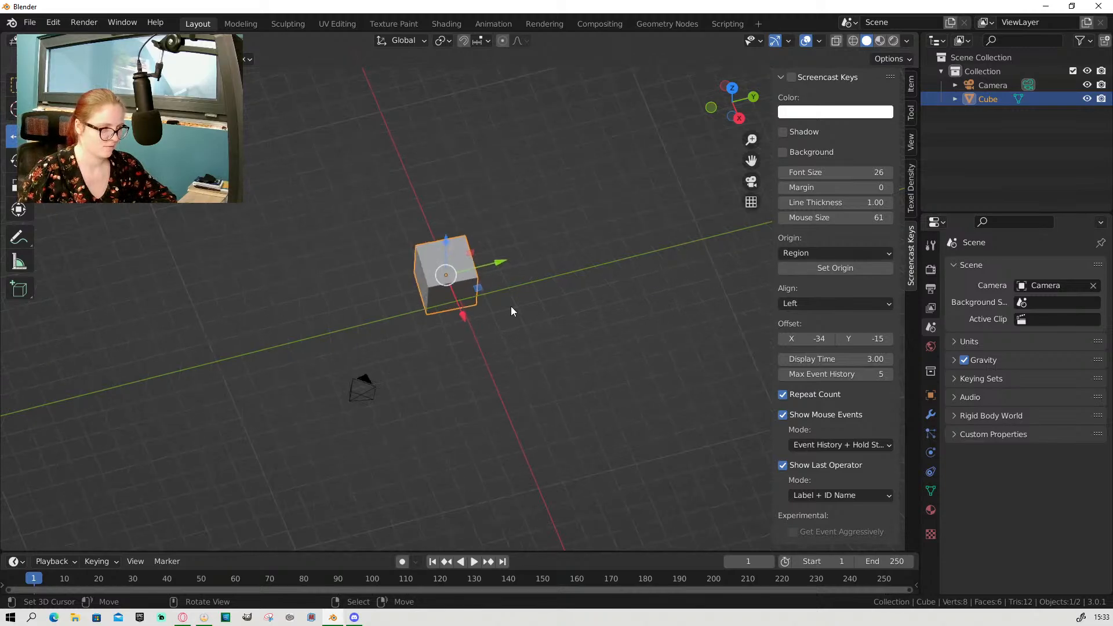
pyautogui.press('KP_5')
pyautogui.press('KP_5')
pyautogui.press('KP_5')
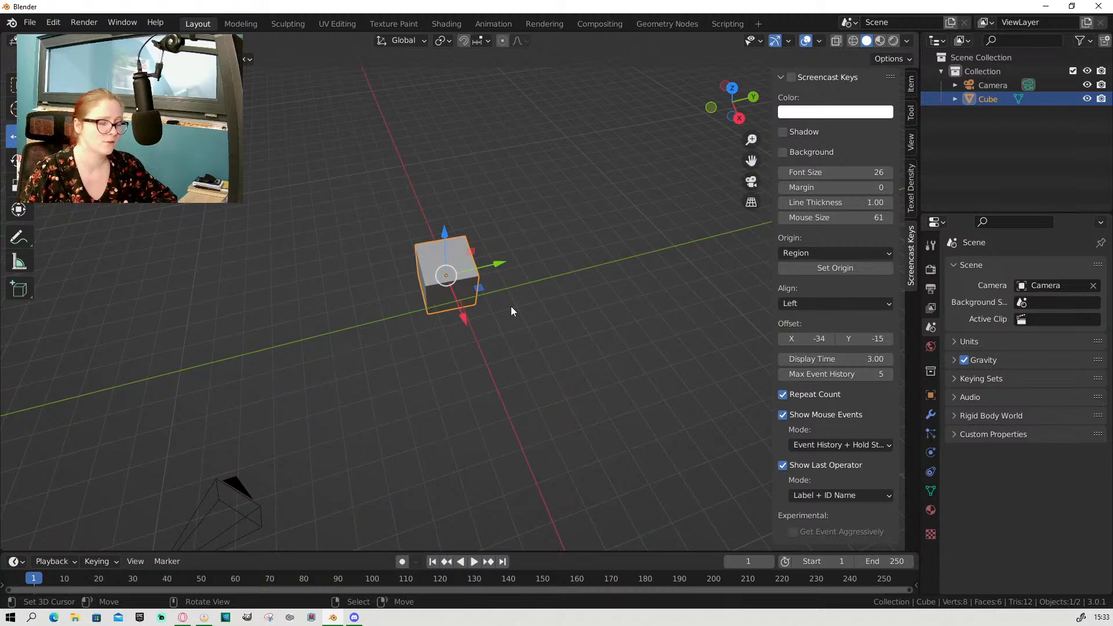
pyautogui.press('KP_0')
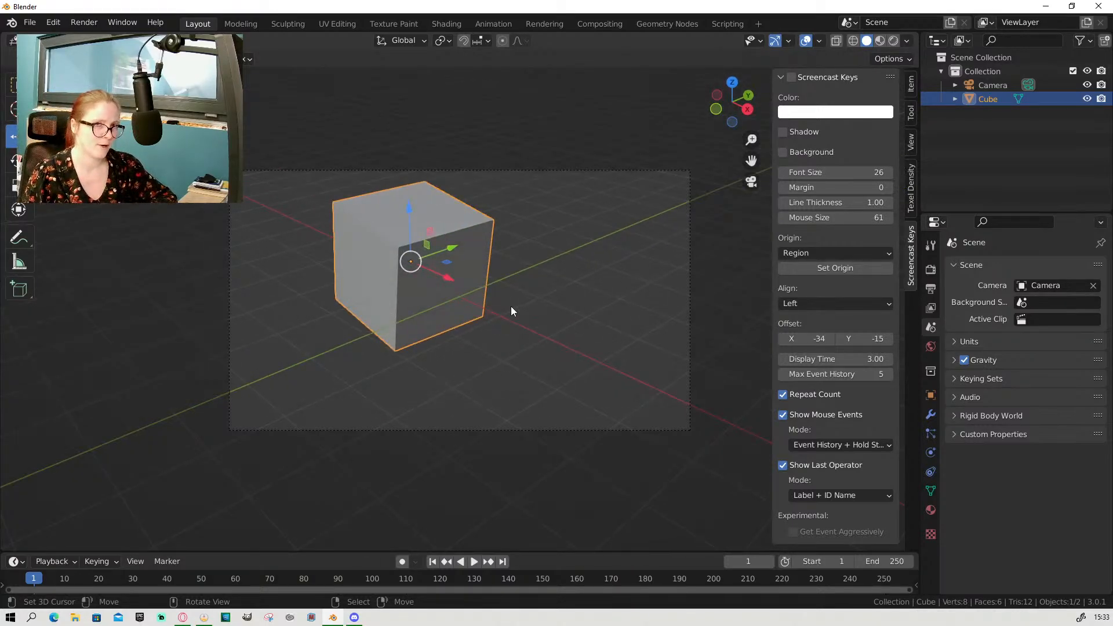
pyautogui.press('KP_0')
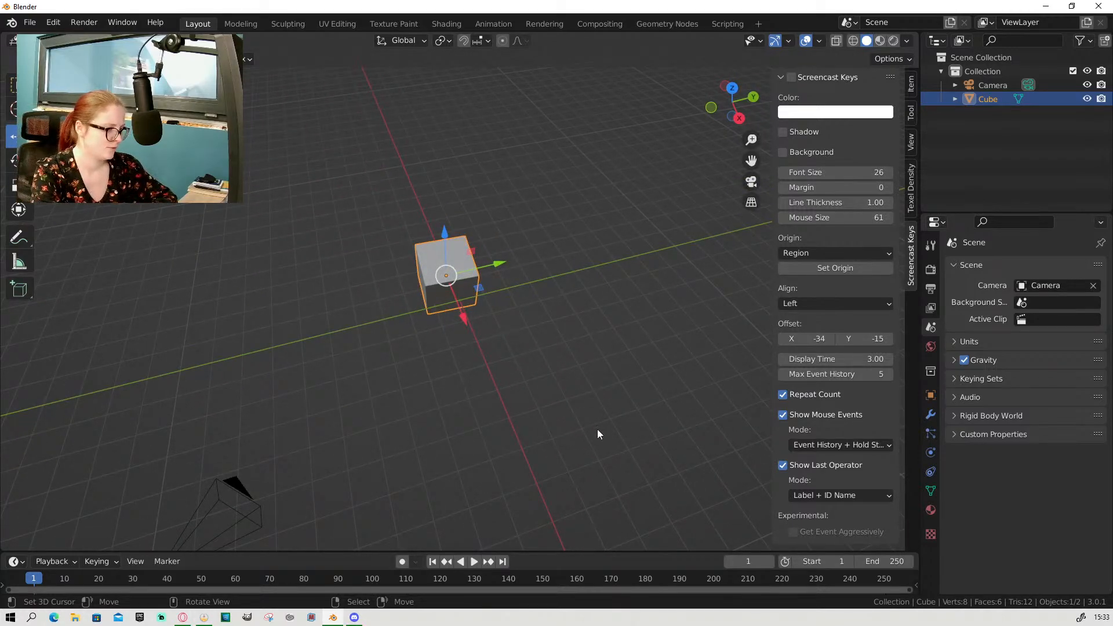
# Step: Look through the scene camera, return to the perspective view, and look over the available viewpoint commands
pyautogui.moveTo(597, 429); pyautogui.dragTo(534, 402, button='middle')
pyautogui.press('KP_0')
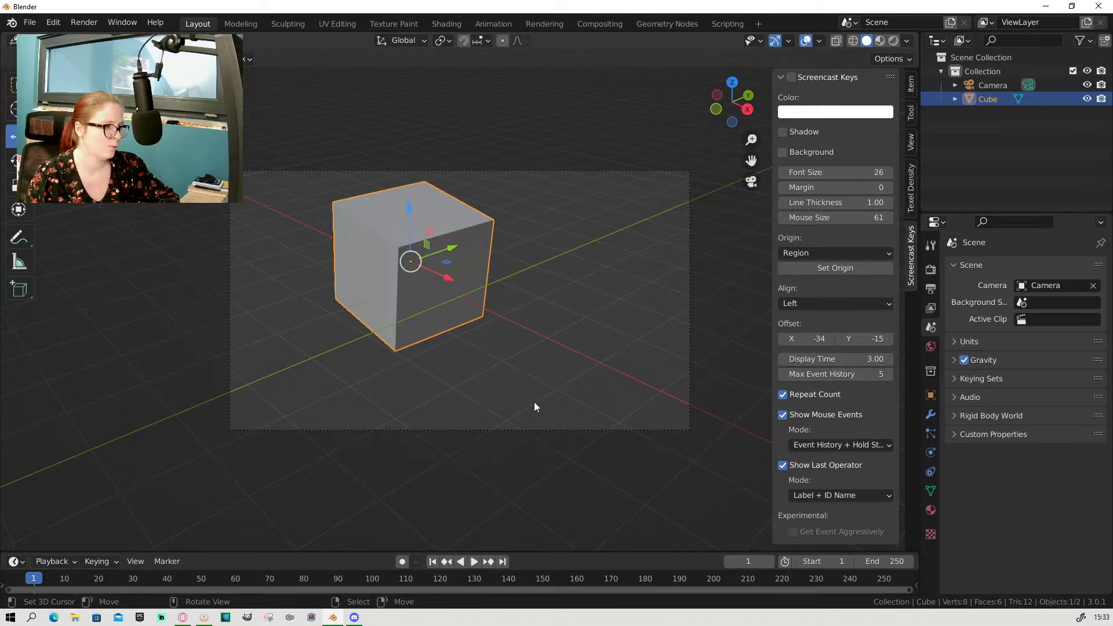
pyautogui.press('KP_0')
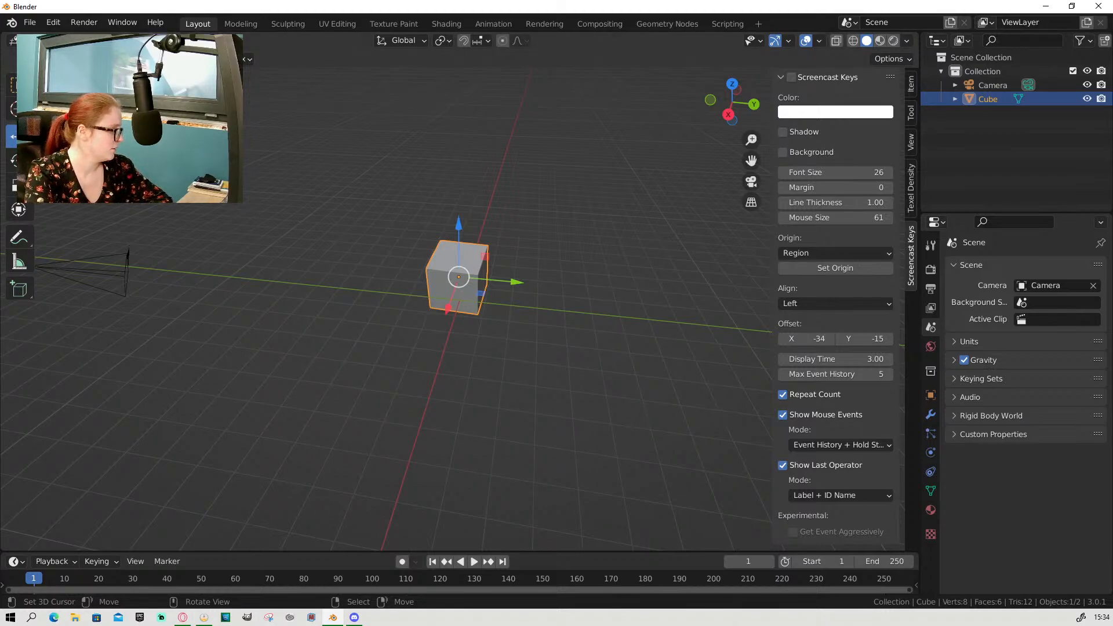
pyautogui.click(123, 40)
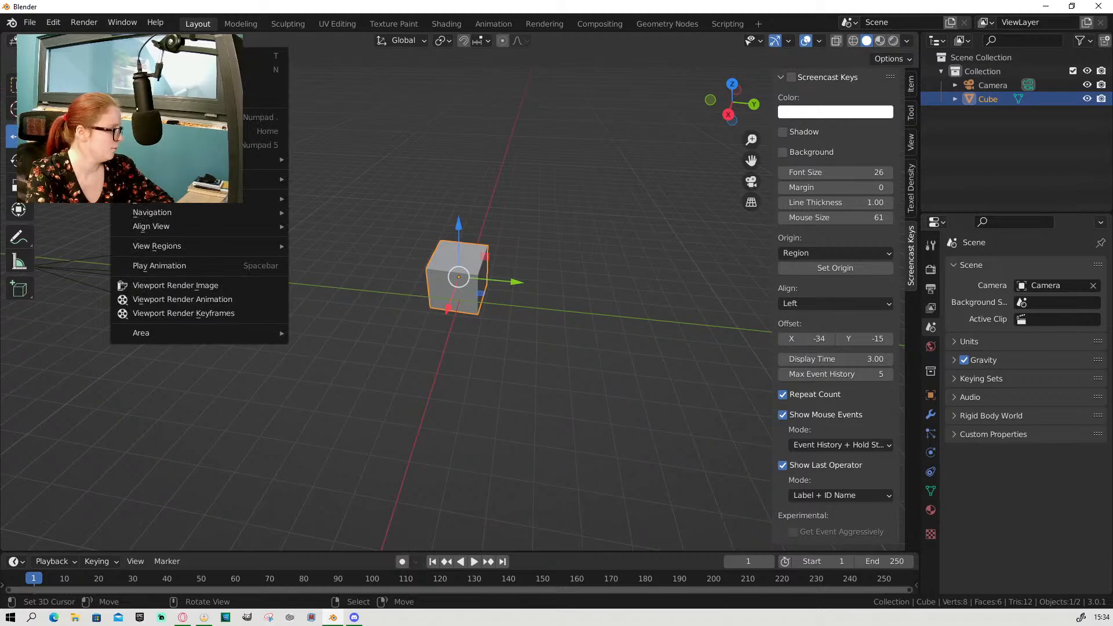
pyautogui.moveTo(157, 202)
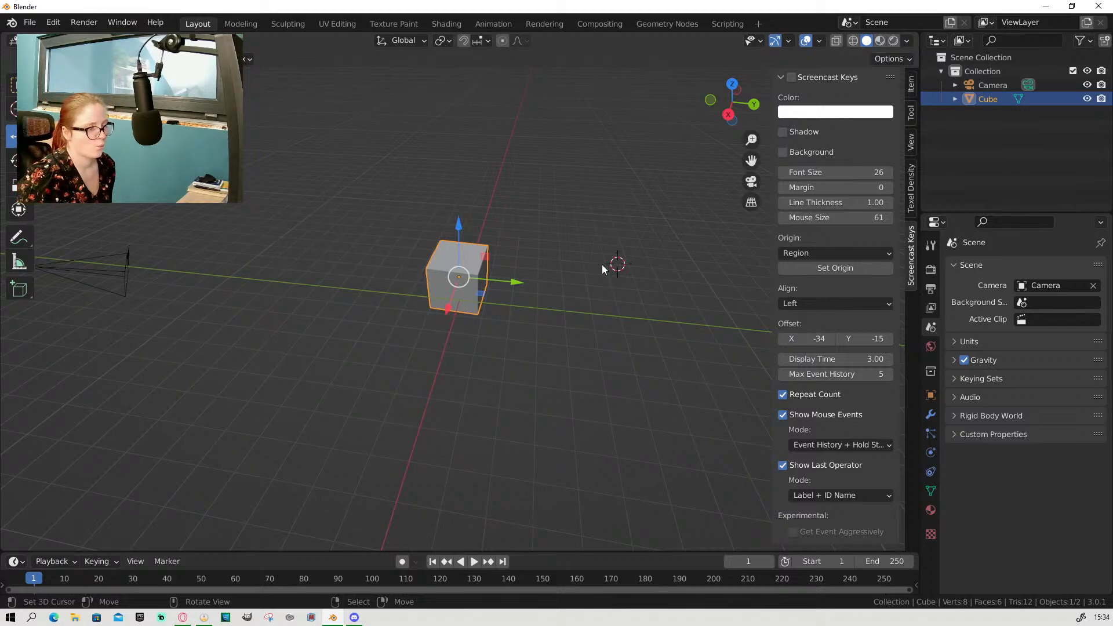
# Step: View the cube from the front, back, left side and bottom, and return to an angled perspective view
pyautogui.press('KP_1')
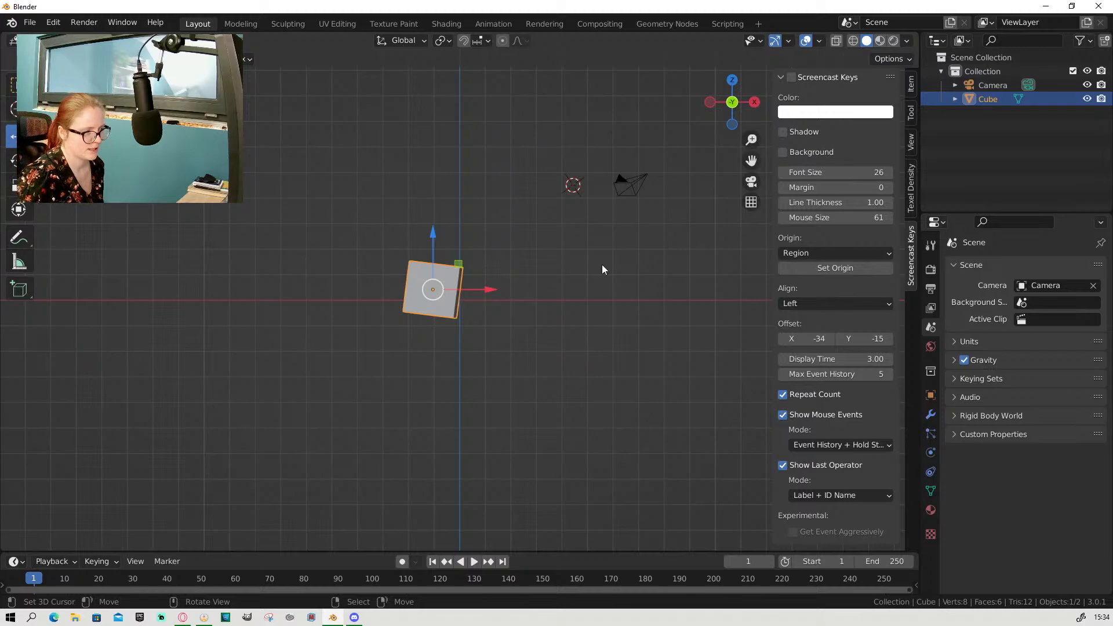
pyautogui.press('ctrl')
pyautogui.press('ctrl+KP_1')
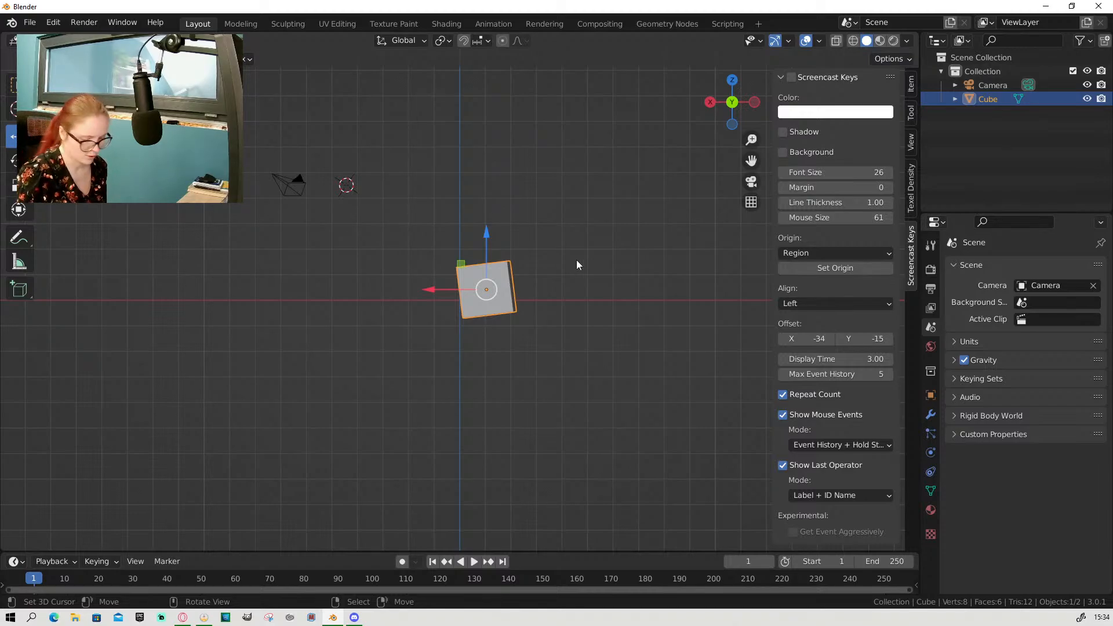
pyautogui.press('ctrl+KP_3')
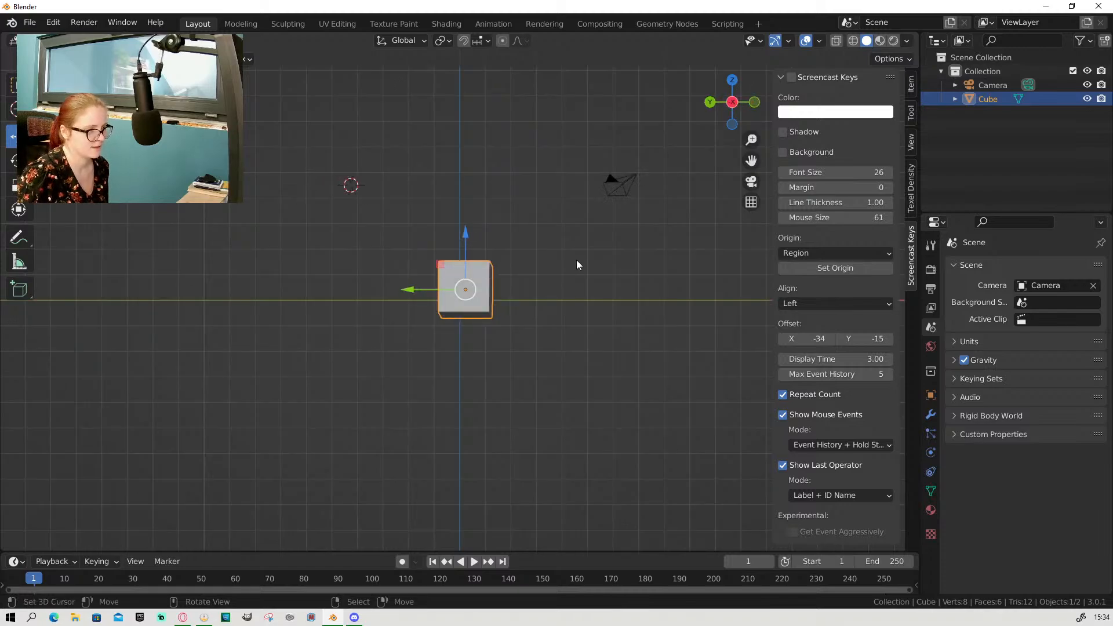
pyautogui.press('KP_7')
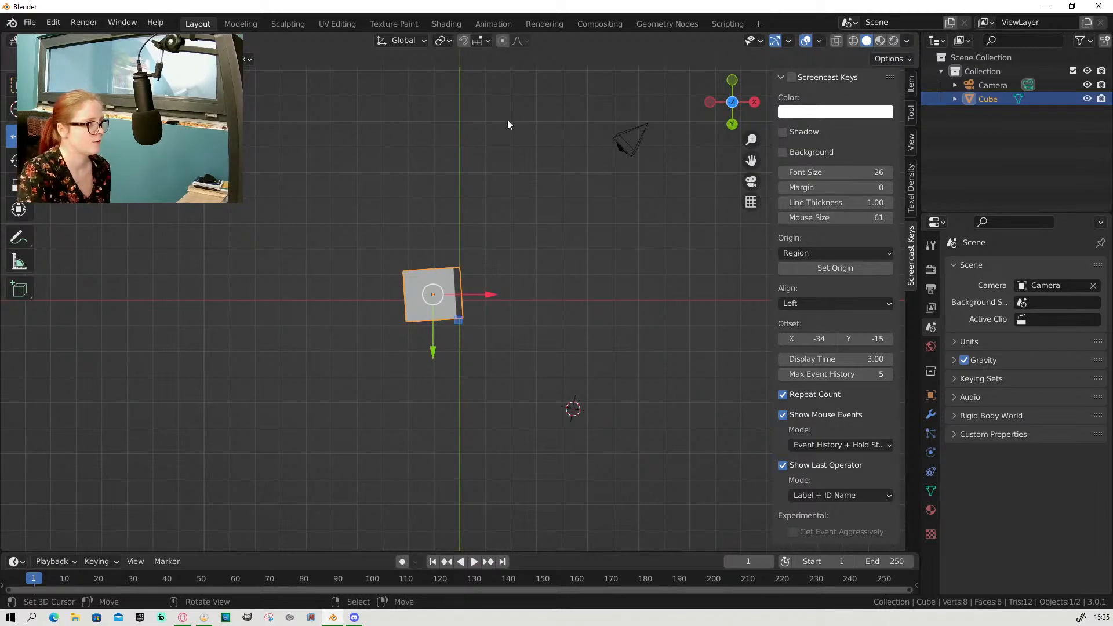
pyautogui.moveTo(353, 323); pyautogui.dragTo(575, 332, button='middle')
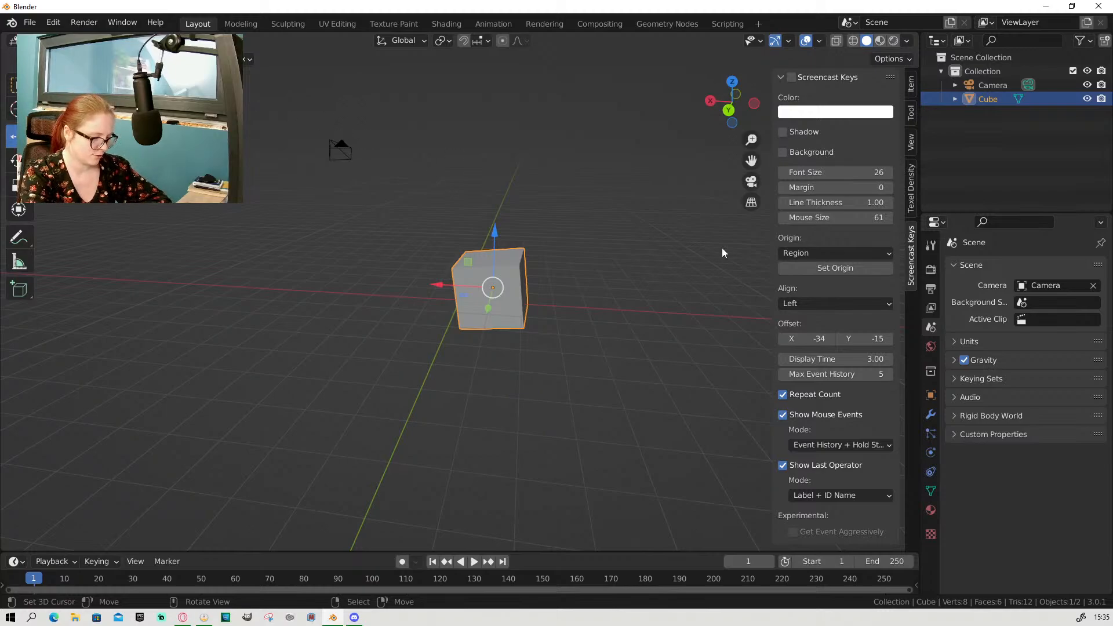
# Step: Show the cube's modifier properties and look over the available modifiers without adding one
pyautogui.click(931, 415)
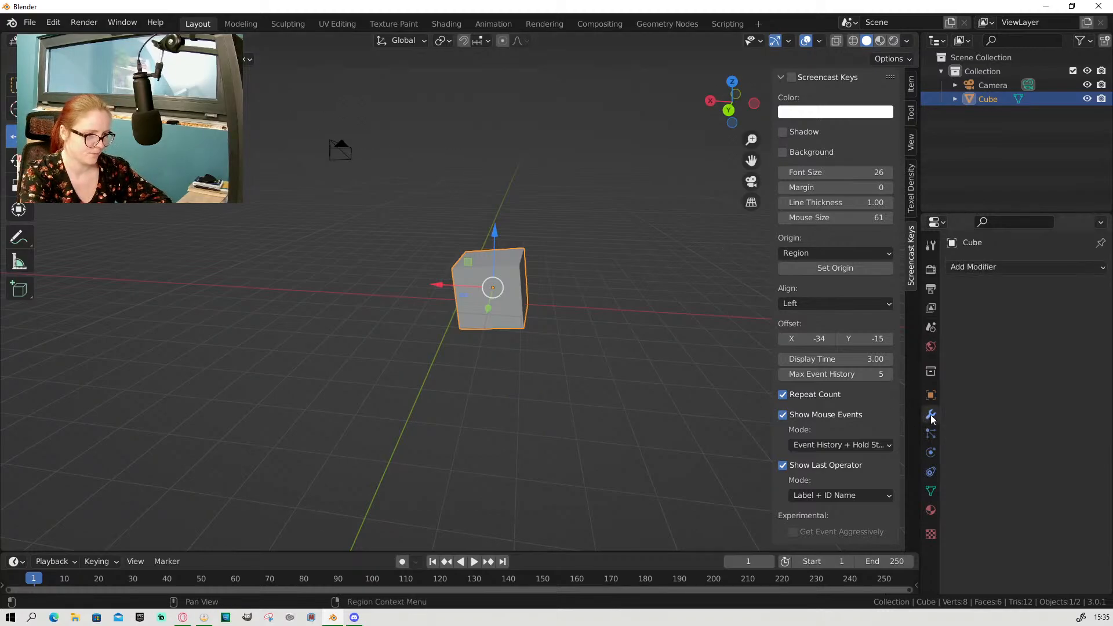
pyautogui.click(974, 269)
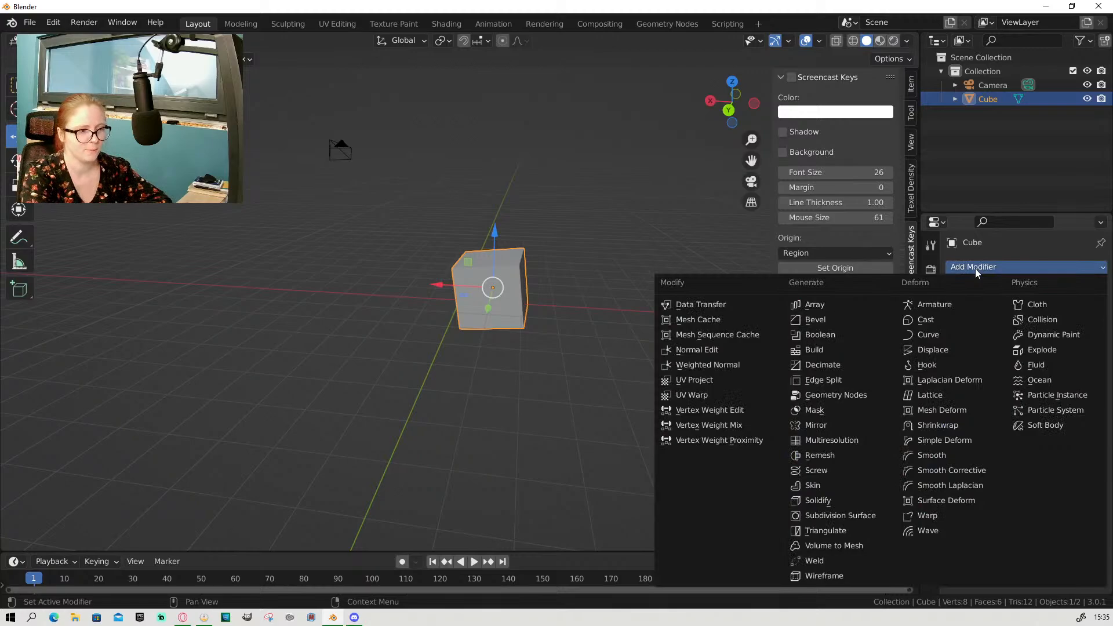
pyautogui.click(975, 269)
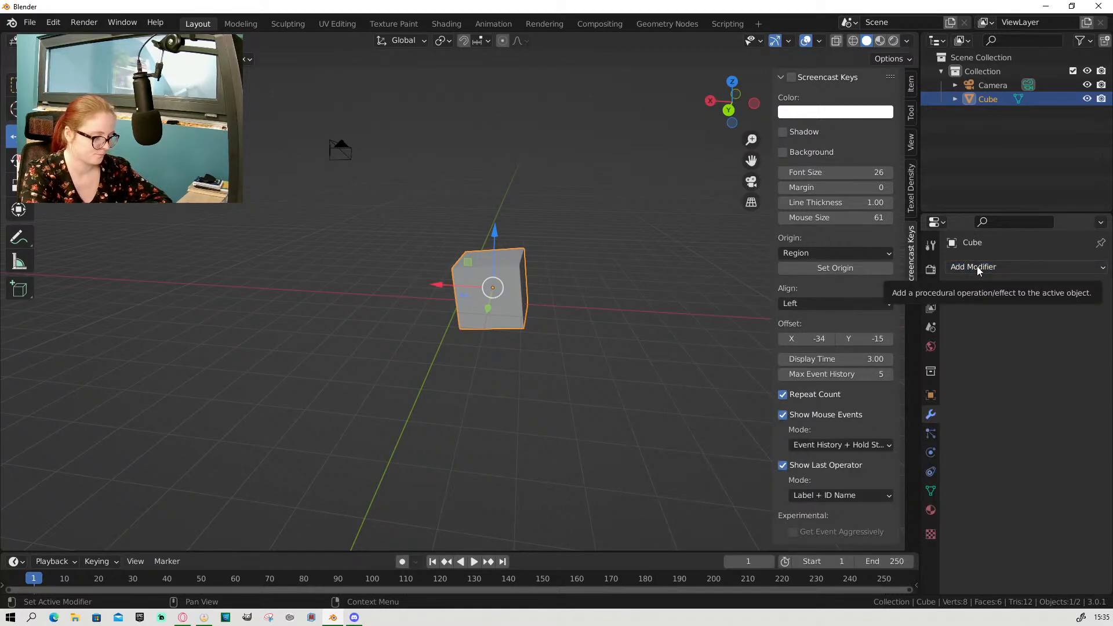
# Step: Examine the tool, render, output and view layer properties, including the choice of render engines, keeping Eevee
pyautogui.click(931, 248)
pyautogui.click(934, 270)
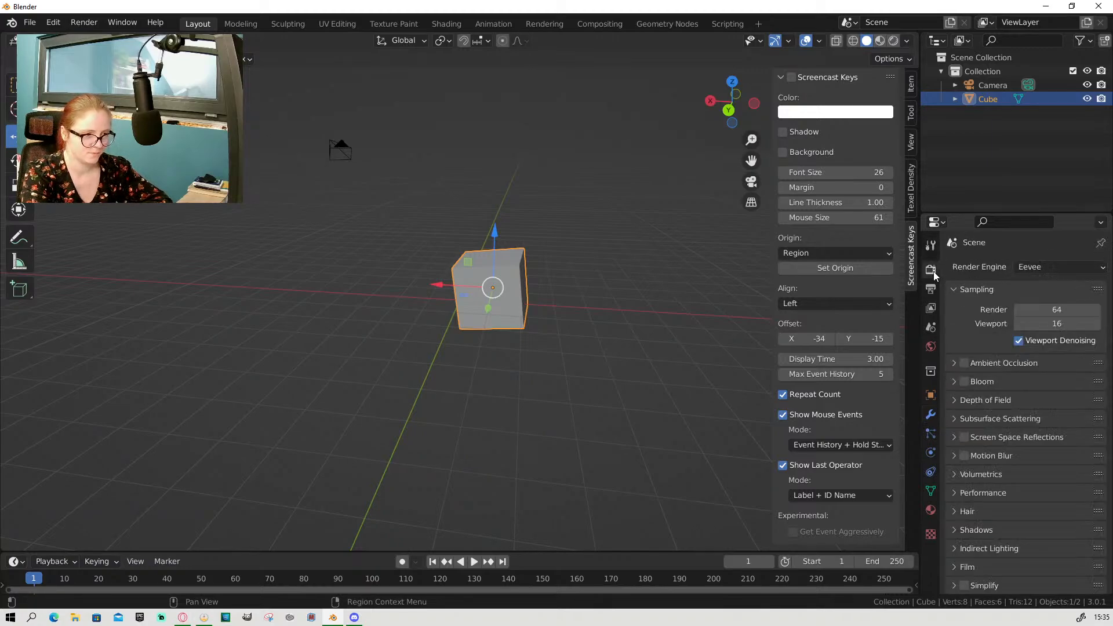
pyautogui.click(931, 289)
pyautogui.click(931, 309)
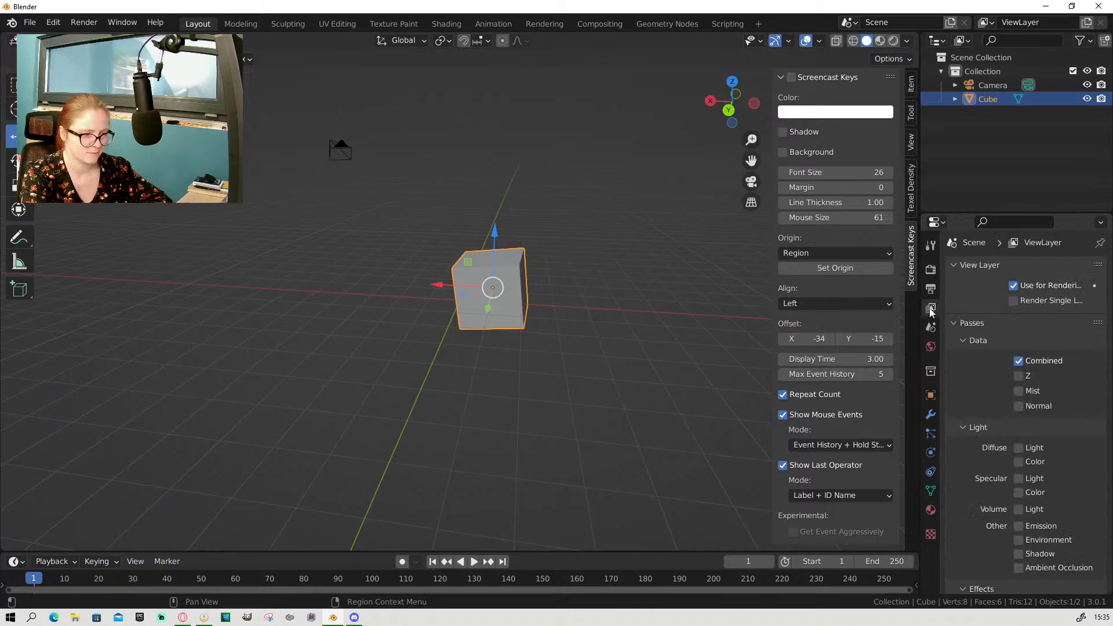
pyautogui.click(931, 270)
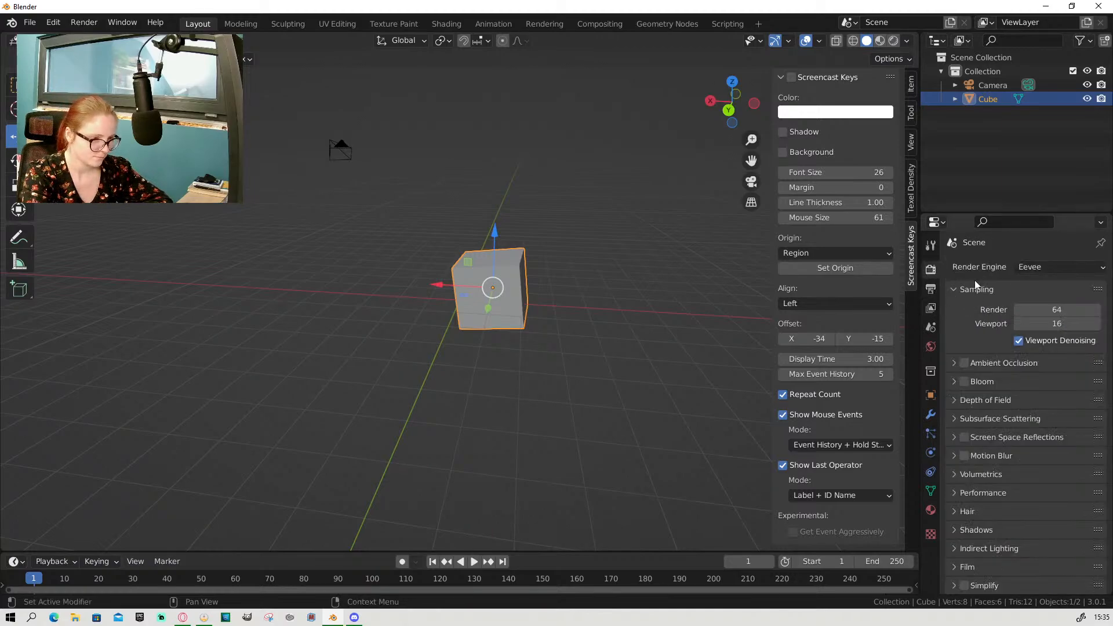
pyautogui.click(1035, 267)
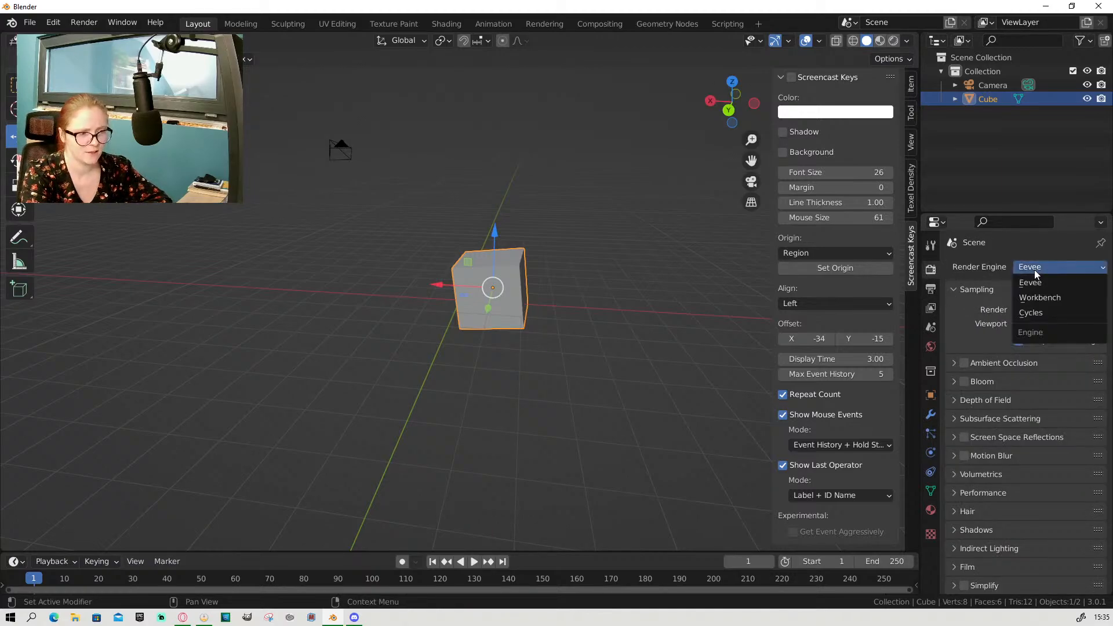
pyautogui.click(1038, 251)
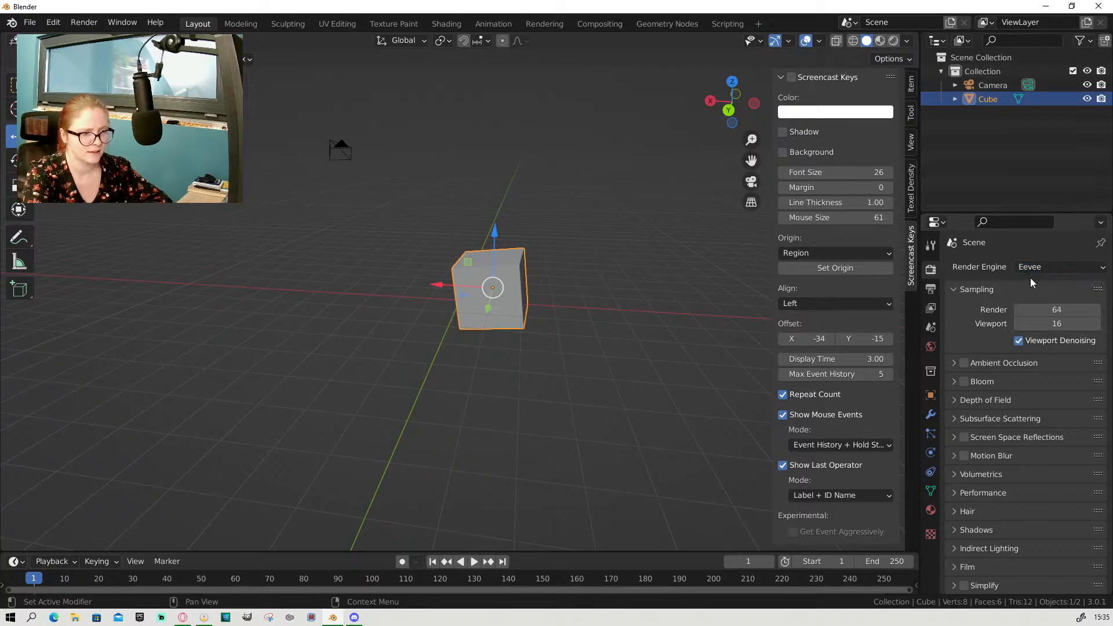
# Step: Examine the scene's output format settings and the surface settings of the cube's material
pyautogui.click(931, 289)
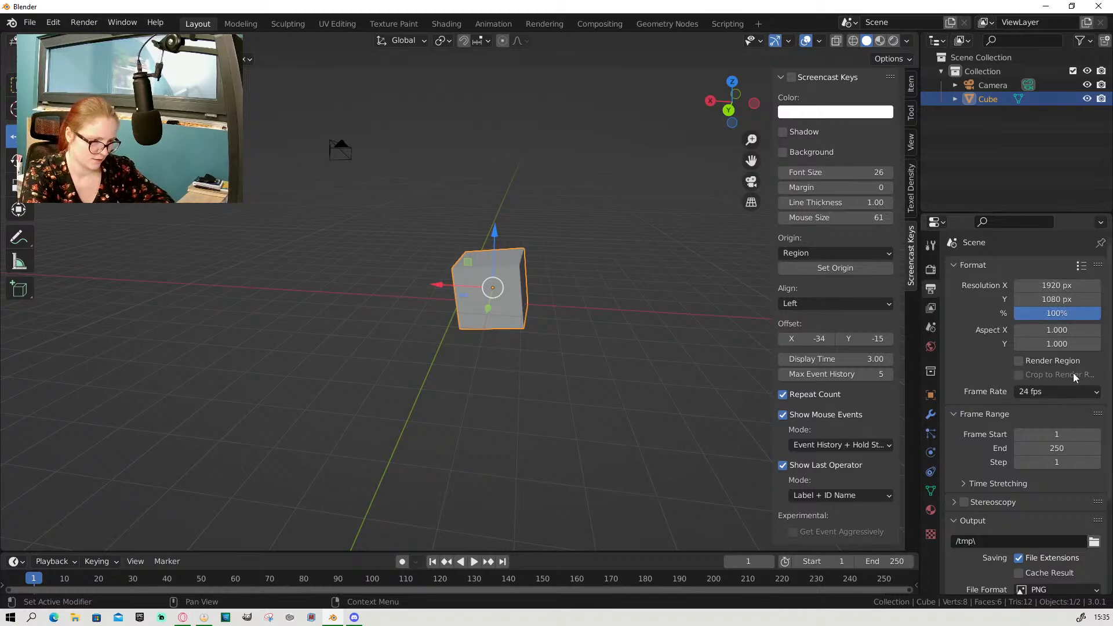
pyautogui.scroll(-4, 985, 378)
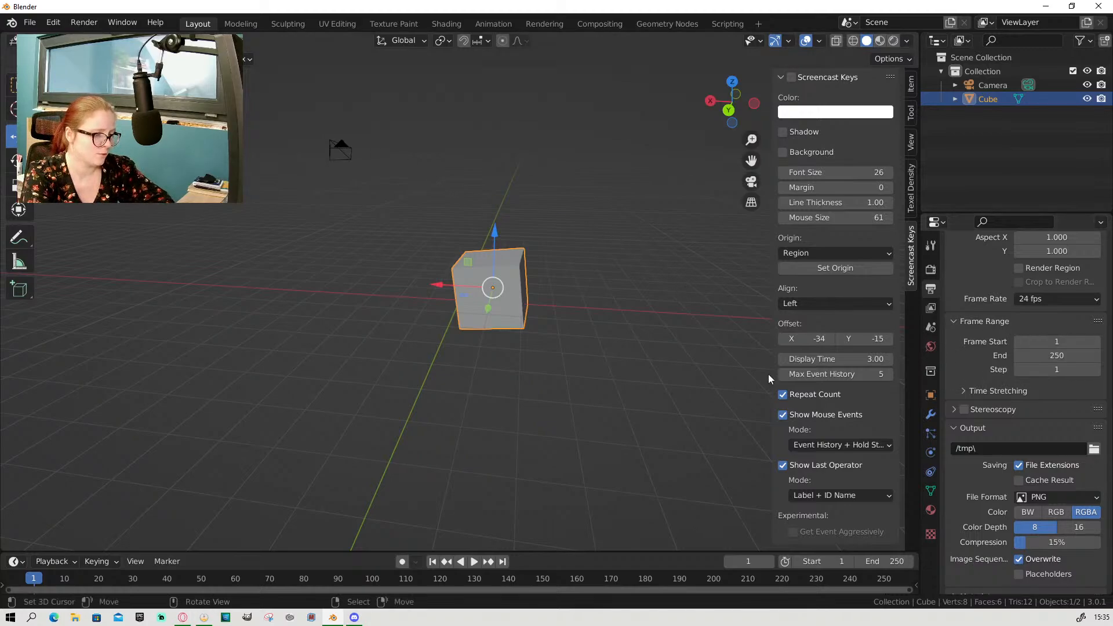
pyautogui.click(931, 513)
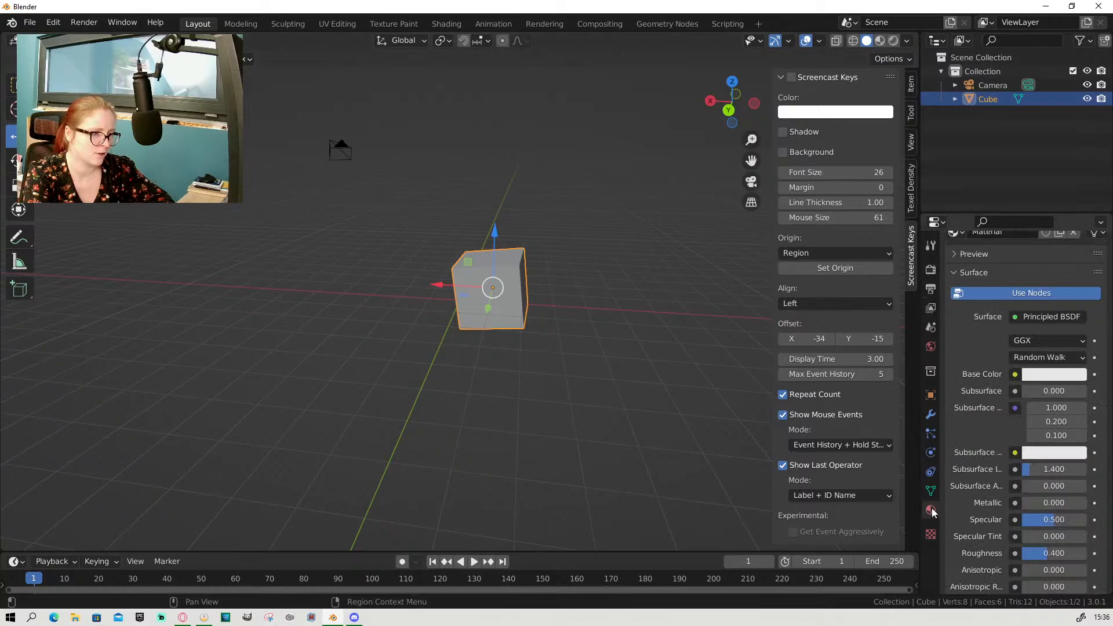
pyautogui.scroll(4, 981, 409)
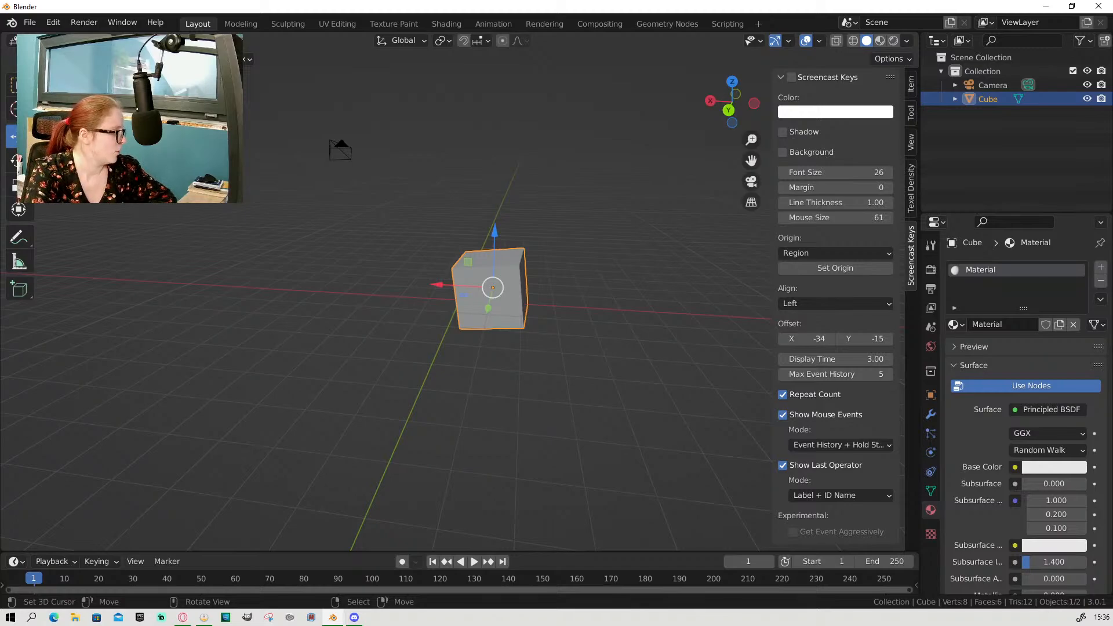
# Step: Switch the cube from Object Mode to Edit Mode
pyautogui.press('Tab')
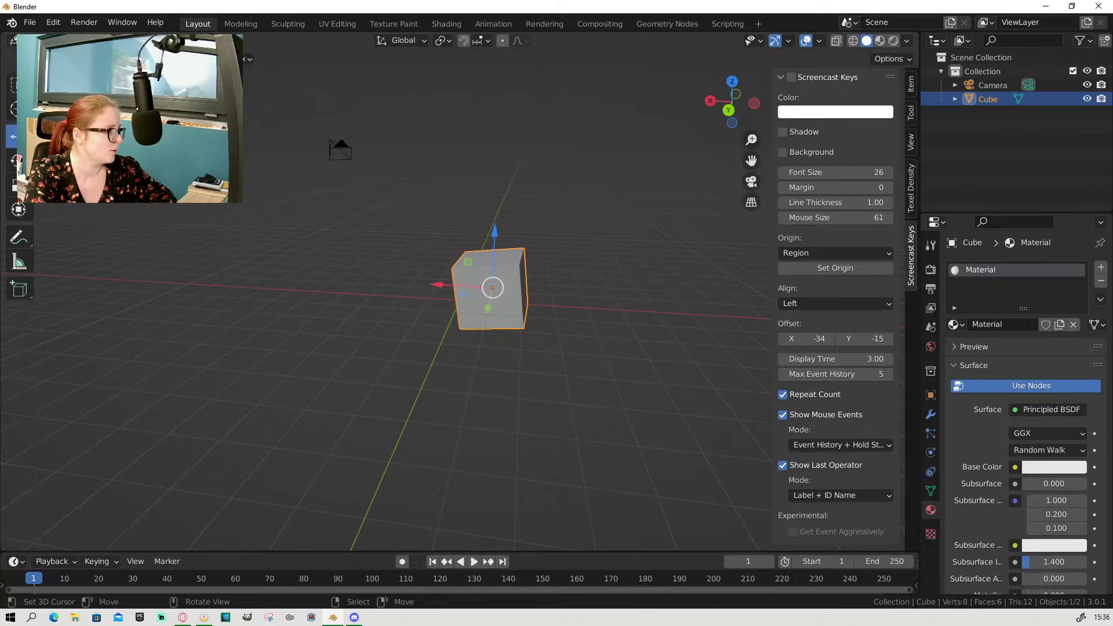
pyautogui.click(212, 40)
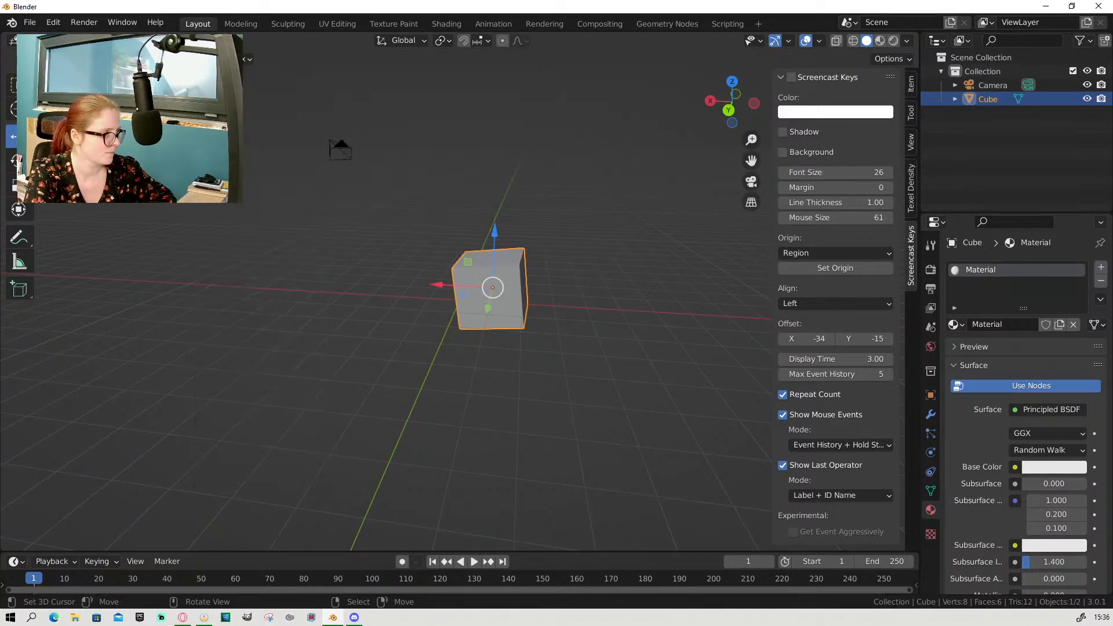
pyautogui.press('Tab')
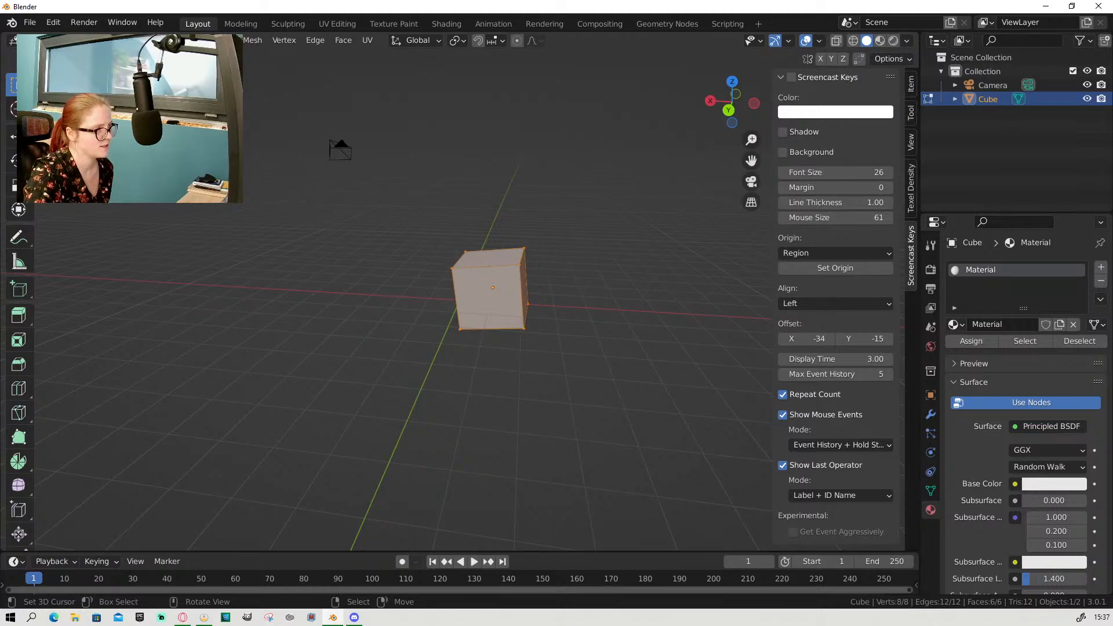
# Step: Select individual edges of the cube one after another, including a vertical edge and an upper edge
pyautogui.click(458, 301)
pyautogui.rightClick(471, 268)
pyautogui.rightClick(519, 282)
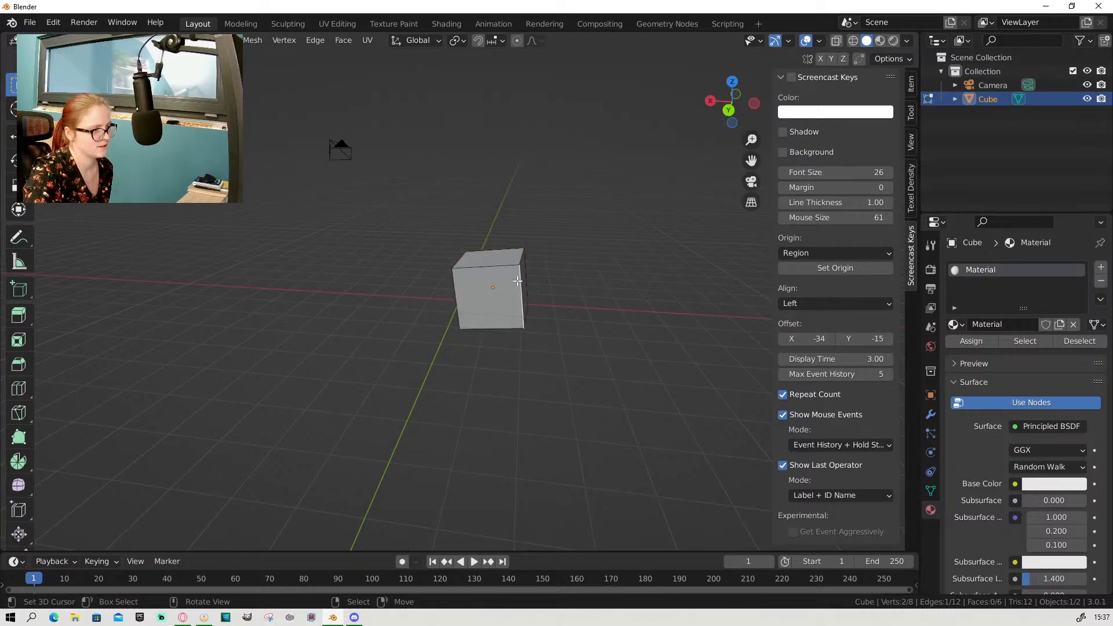
pyautogui.rightClick(501, 257)
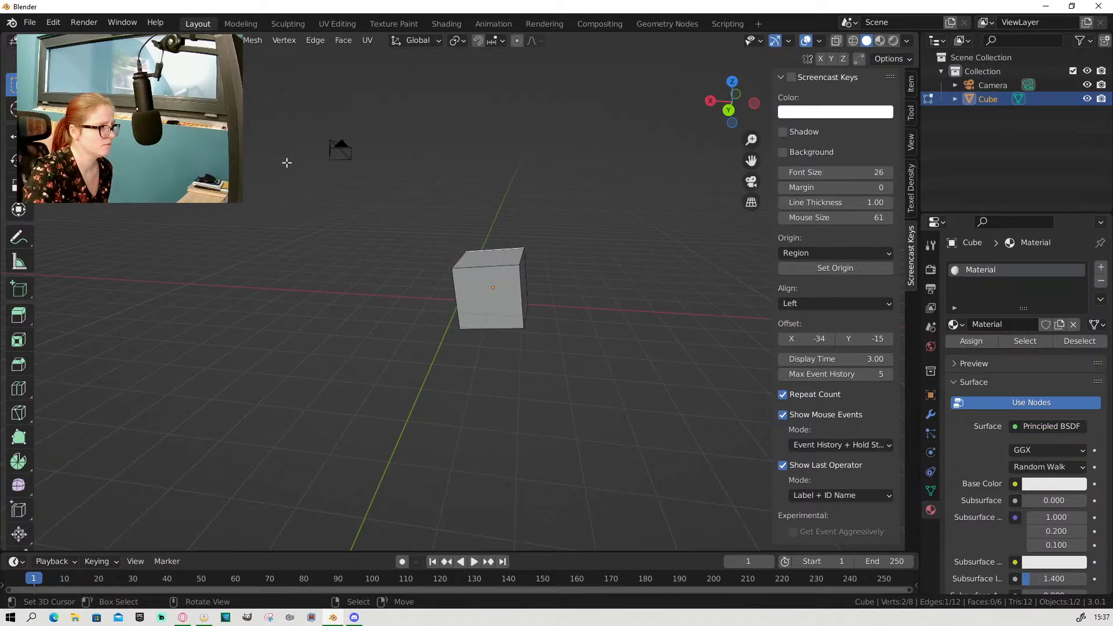
# Step: Select single faces of the cube in face selection mode, ending with its bottom face
pyautogui.rightClick(508, 301)
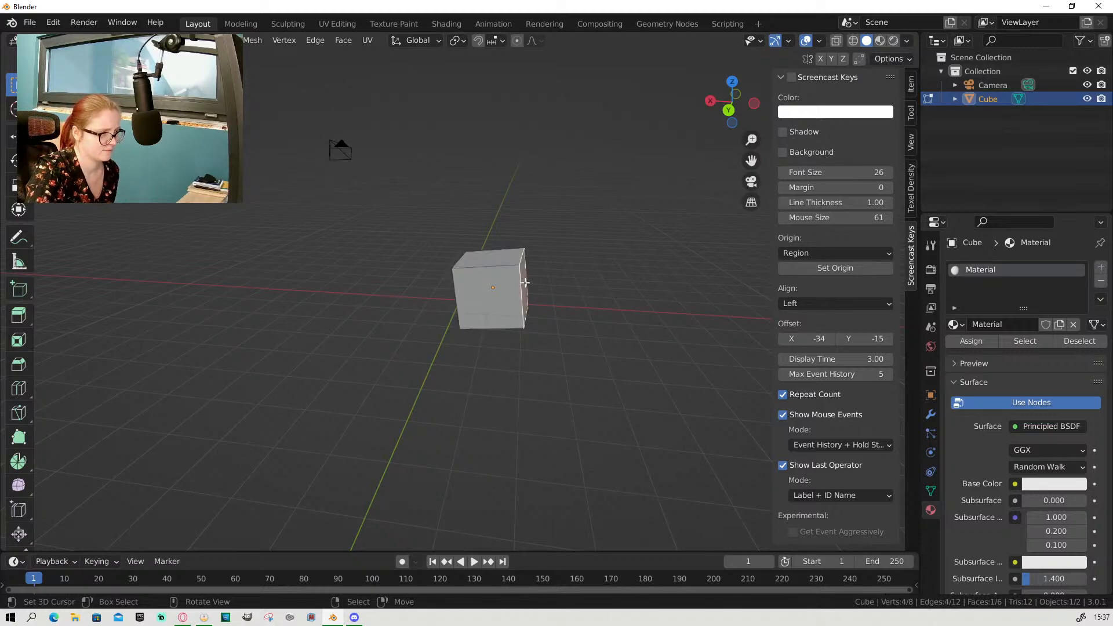
pyautogui.moveTo(497, 260); pyautogui.dragTo(539, 377, button='middle')
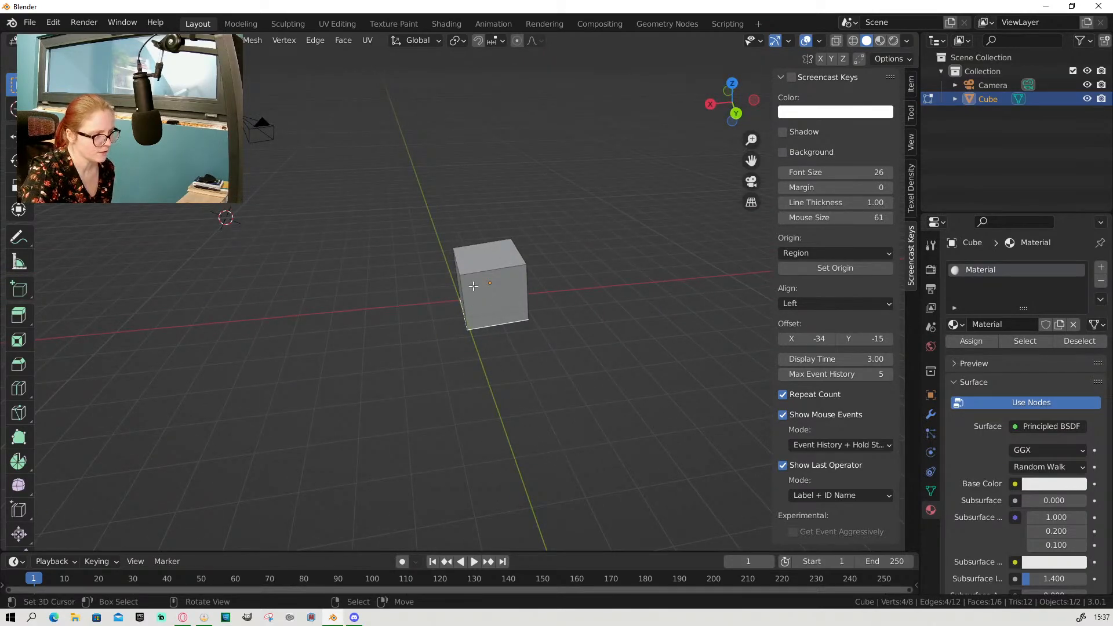
pyautogui.moveTo(473, 287); pyautogui.dragTo(478, 337, button='middle')
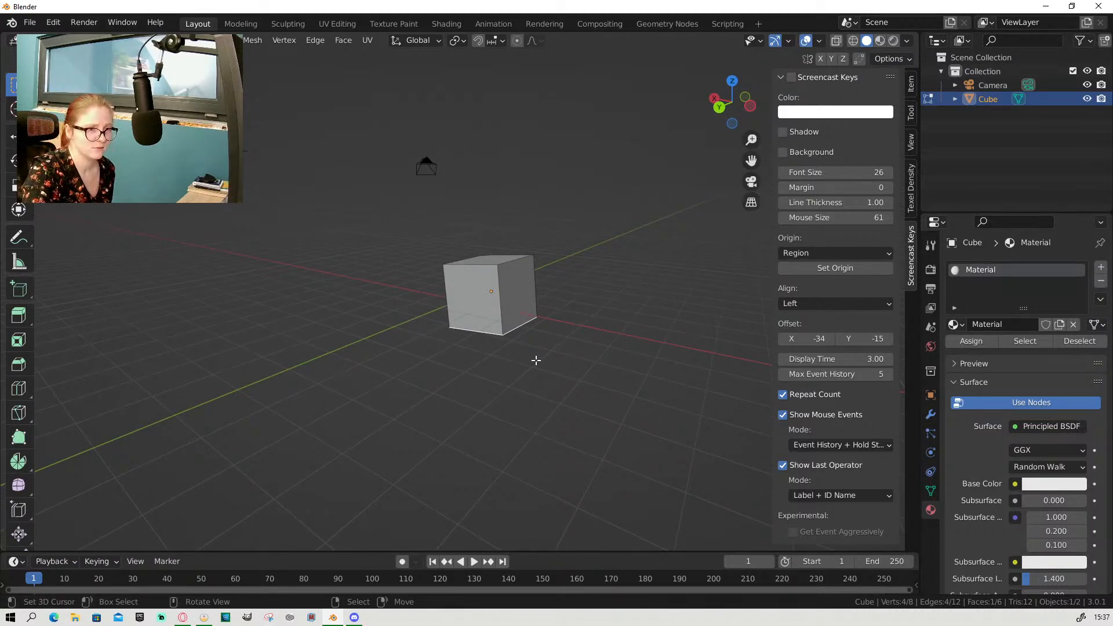
# Step: Display the cube in Wireframe shading to inspect the selected bottom face, and switch the viewport to Material Preview
pyautogui.moveTo(527, 350); pyautogui.dragTo(554, 348, button='middle')
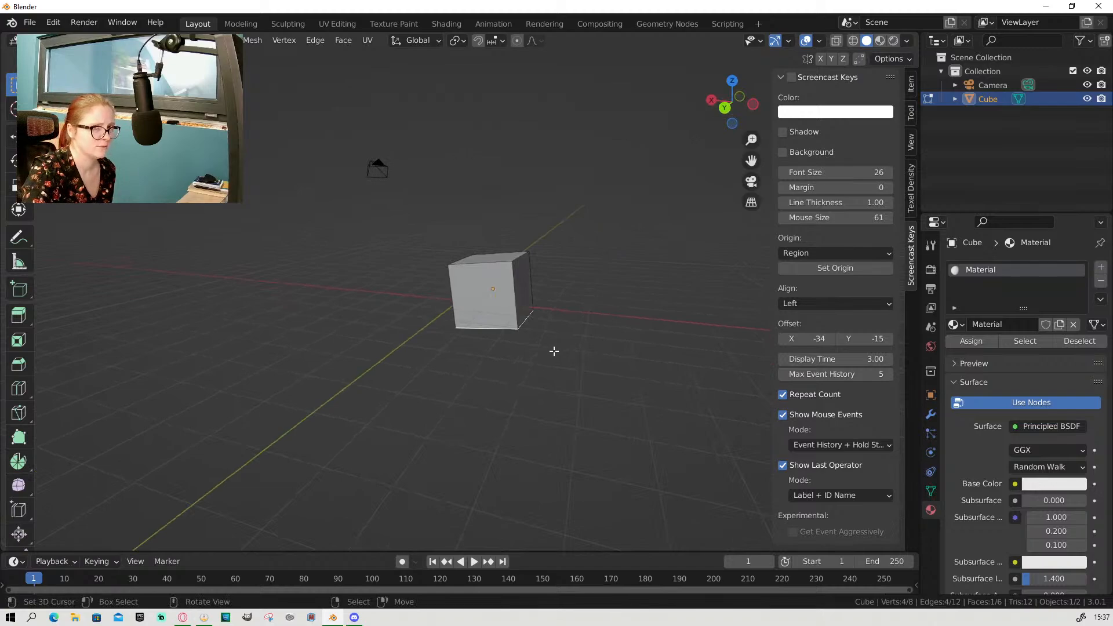
pyautogui.press('z')
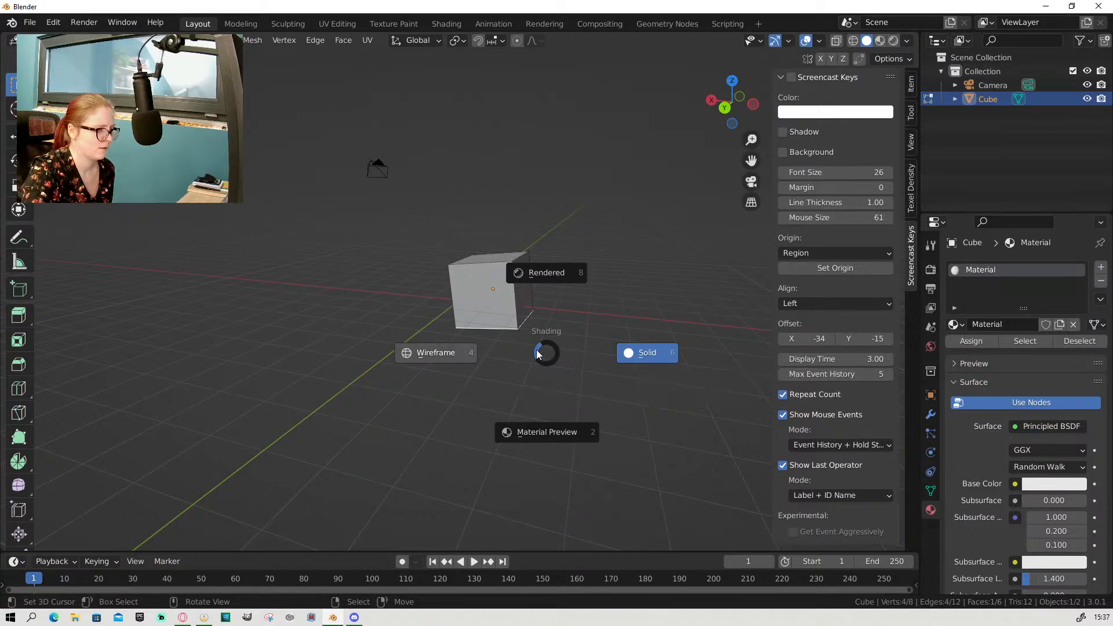
pyautogui.click(448, 355)
pyautogui.moveTo(458, 354); pyautogui.dragTo(524, 348, button='middle')
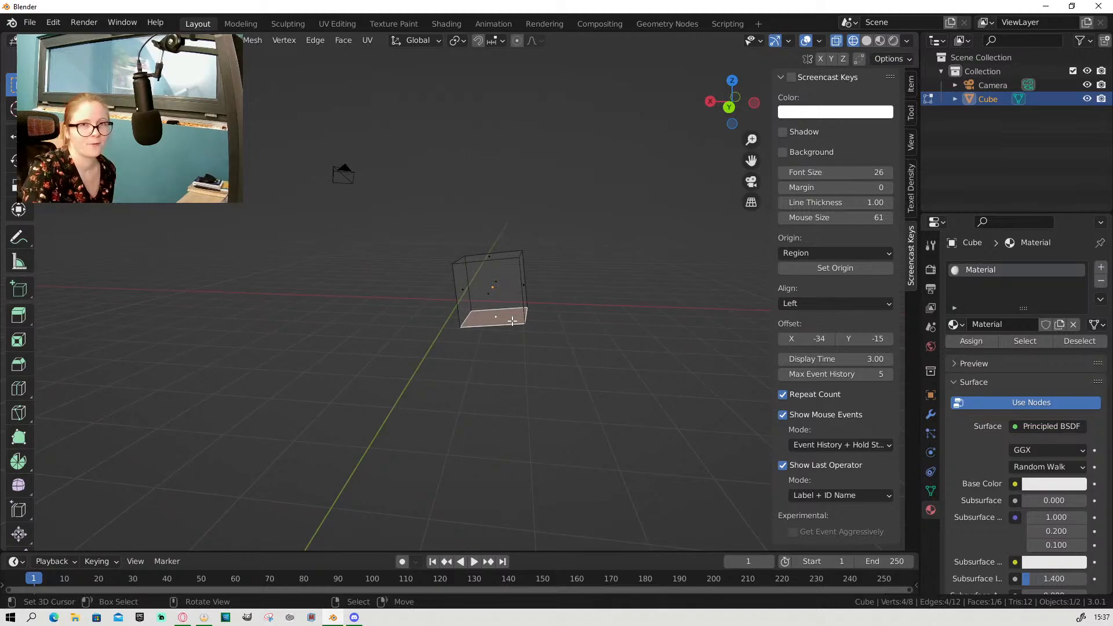
pyautogui.scroll(4, 511, 307)
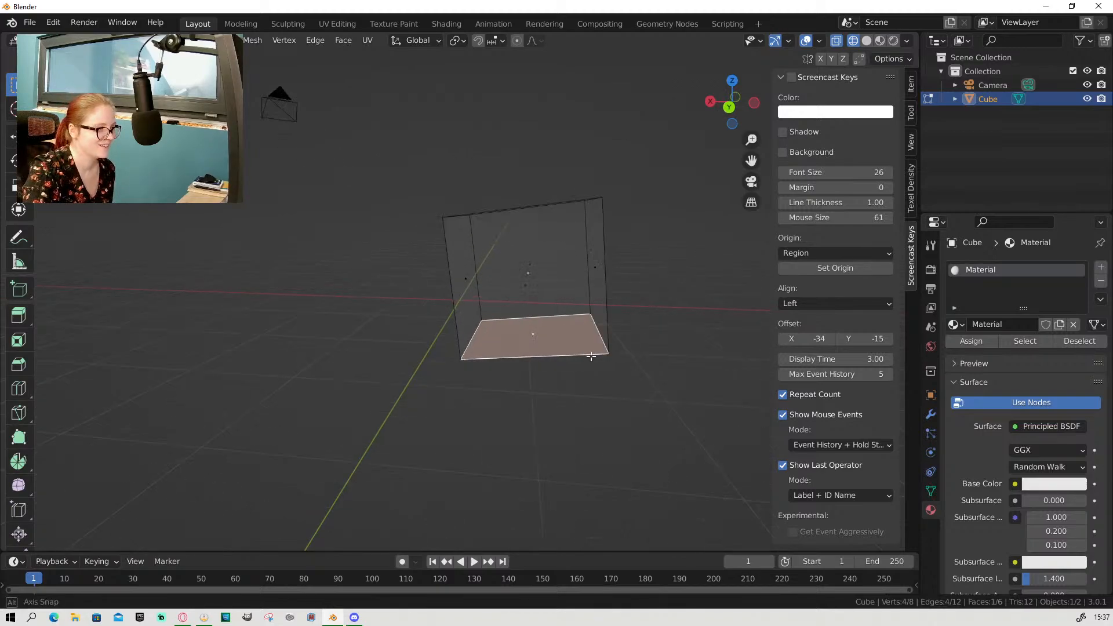
pyautogui.moveTo(591, 356)
pyautogui.mouseDown(button='middle')
pyautogui.moveTo(622, 368)
pyautogui.moveTo(580, 355)
pyautogui.mouseUp(button='middle')
pyautogui.scroll(-2, 582, 383)
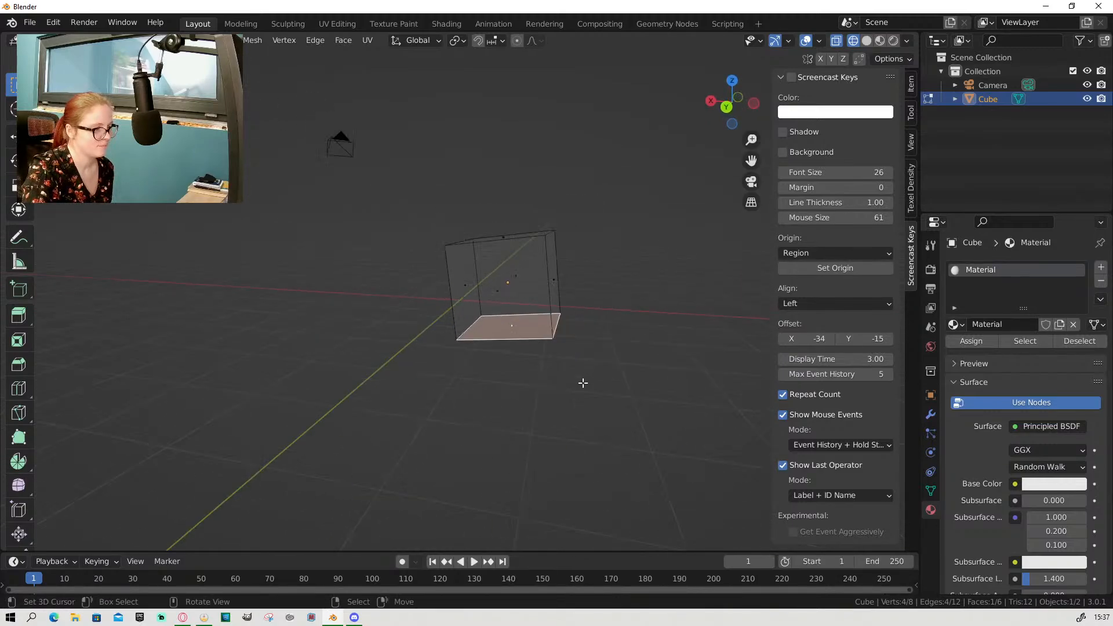
pyautogui.press('z')
pyautogui.click(591, 452)
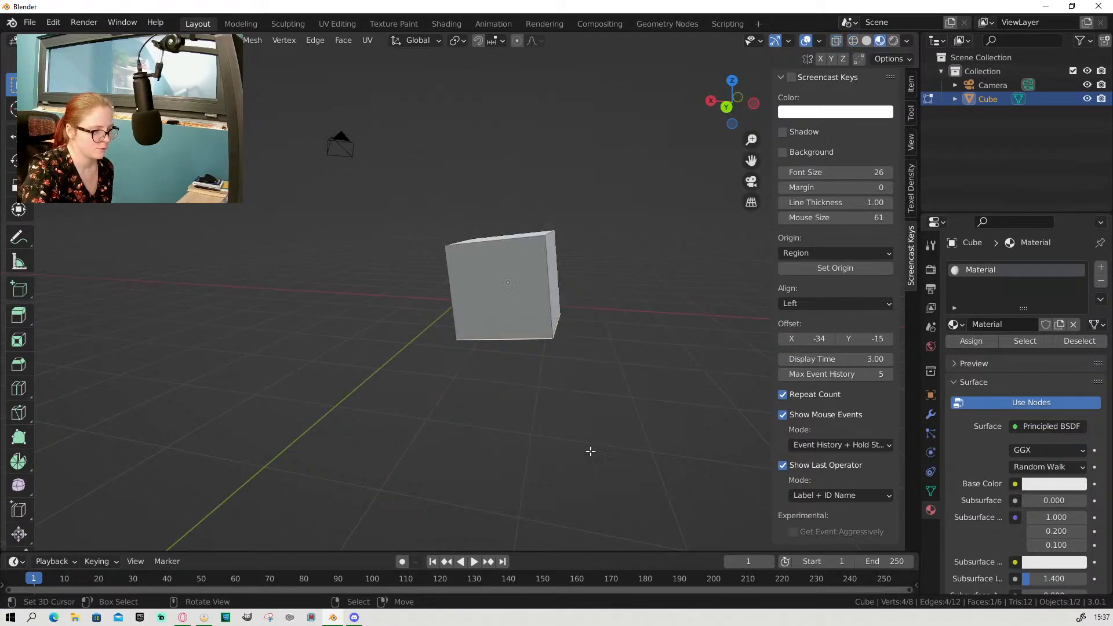
# Step: Inspect the cube from several sides in Material Preview and switch the viewport to Rendered shading
pyautogui.moveTo(534, 386); pyautogui.dragTo(607, 433, button='middle')
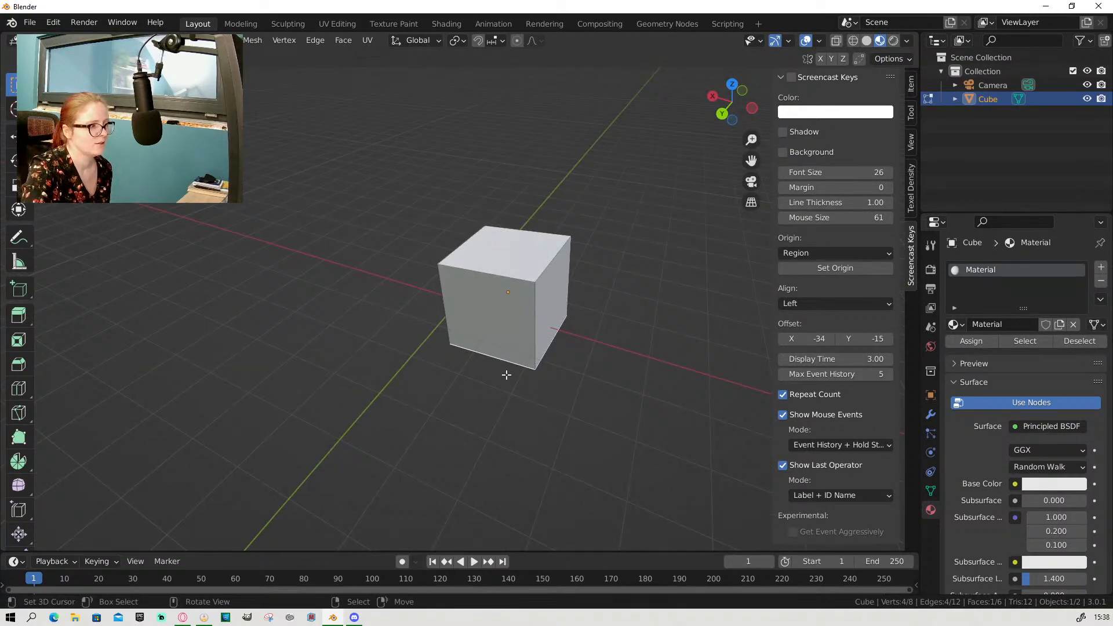
pyautogui.moveTo(619, 388); pyautogui.dragTo(589, 375, button='middle')
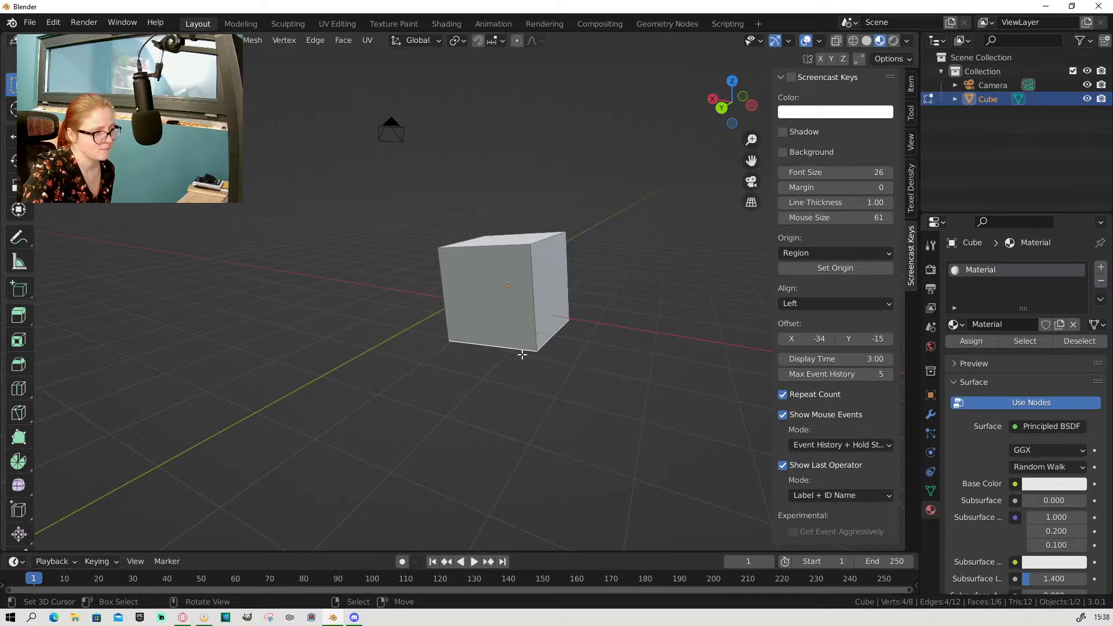
pyautogui.moveTo(617, 351); pyautogui.dragTo(537, 379, button='middle')
pyautogui.press('z')
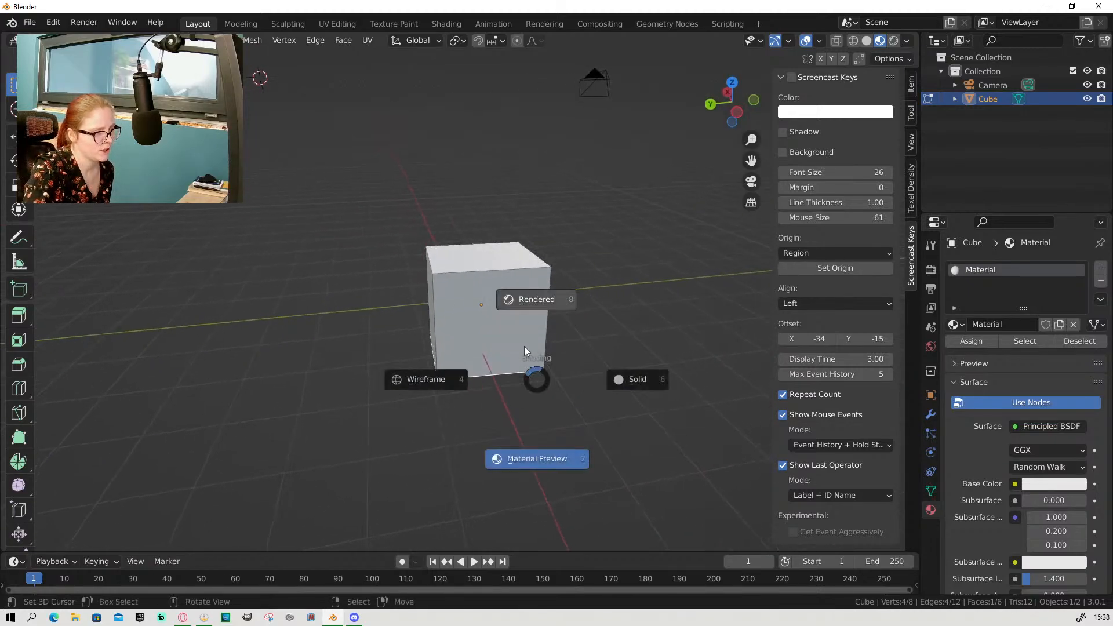
pyautogui.click(541, 298)
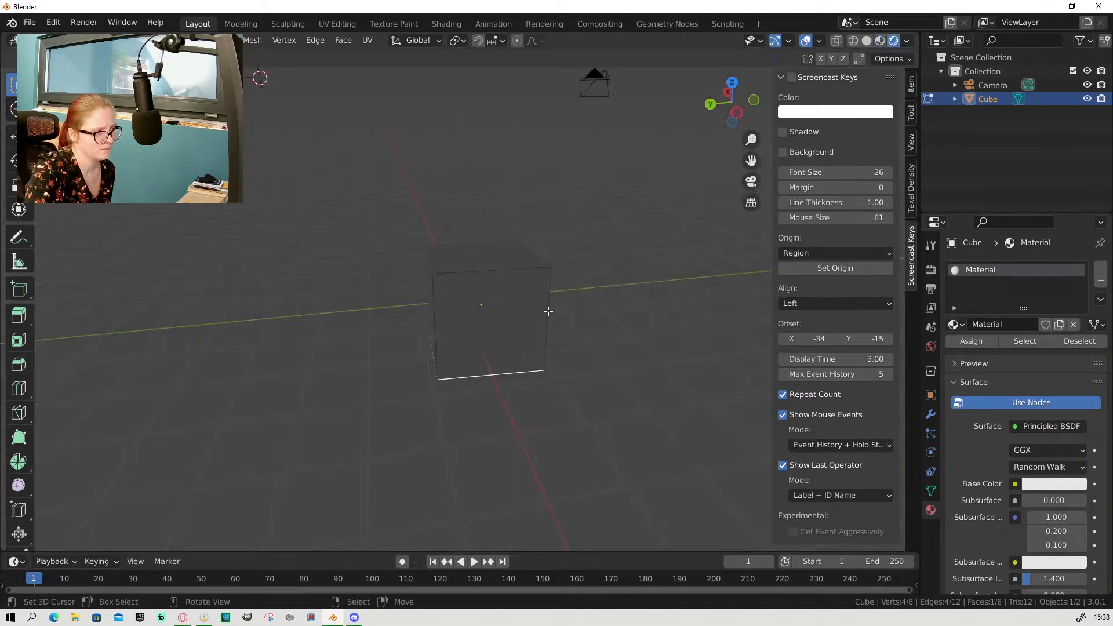
# Step: Look at the rendered cube through the scene camera and back, and return the viewport to Solid shading
pyautogui.moveTo(543, 315); pyautogui.dragTo(615, 273, button='middle')
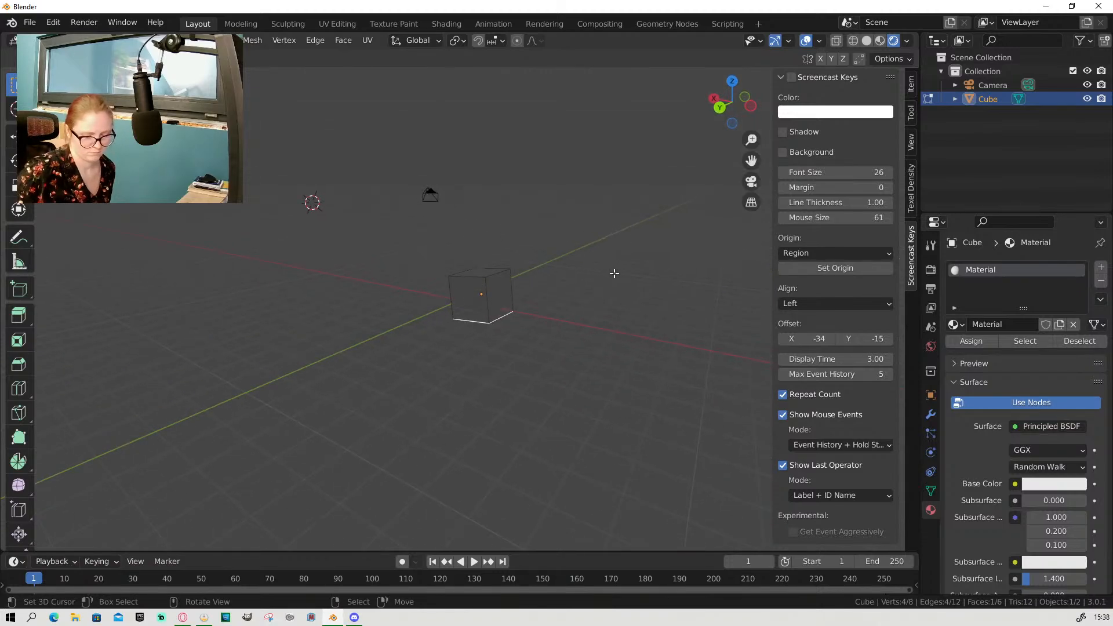
pyautogui.press('KP_0')
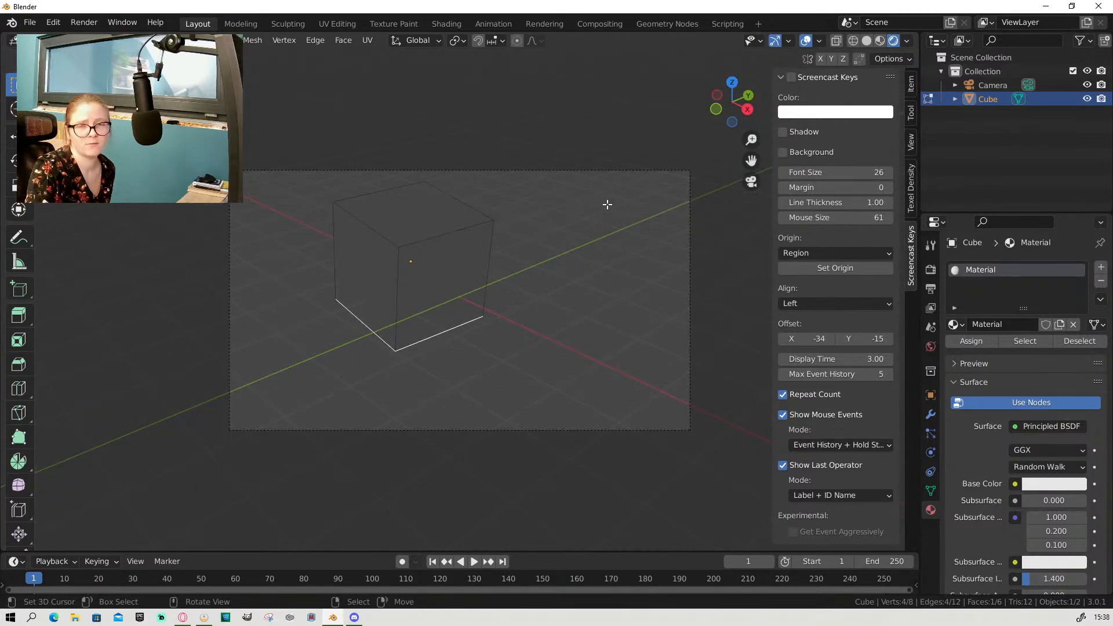
pyautogui.press('KP_0')
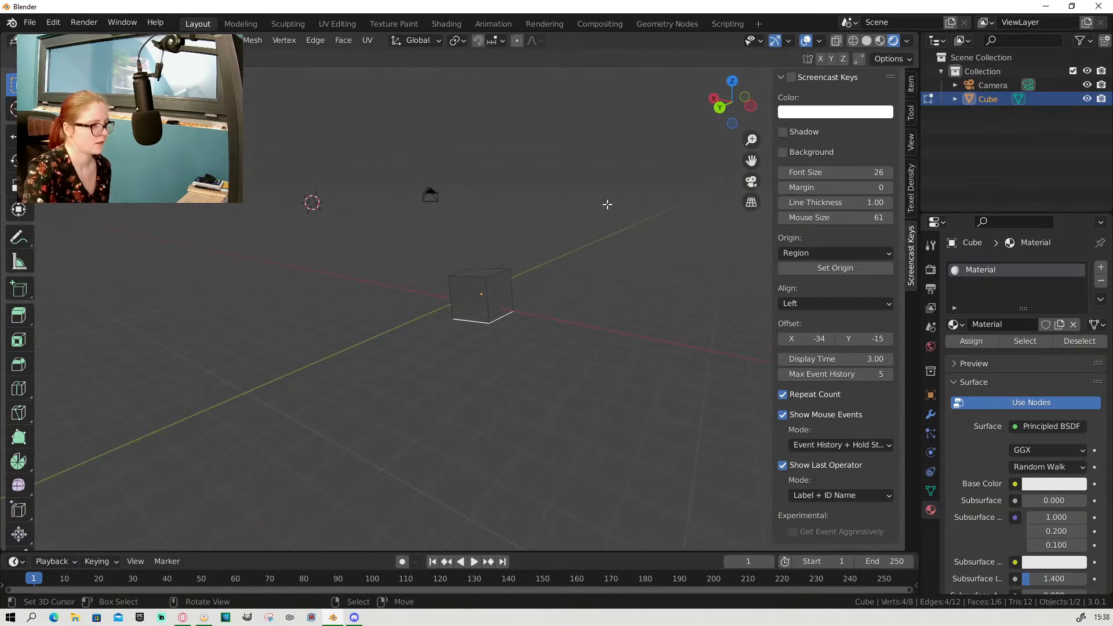
pyautogui.press('z')
pyautogui.click(683, 207)
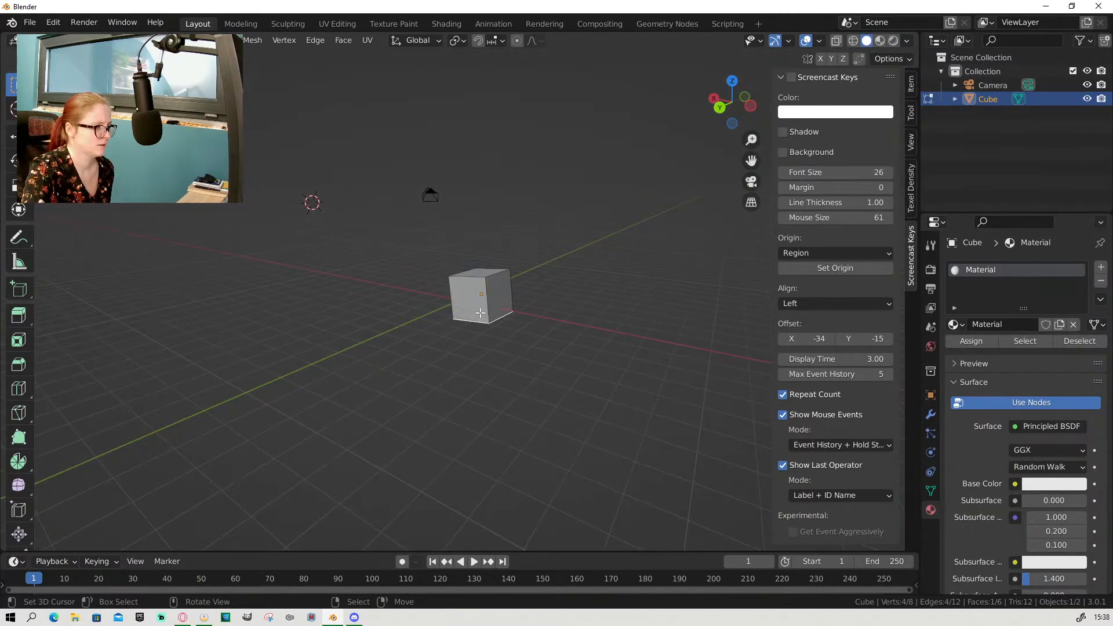
# Step: Select the cube's entire mesh and clear the selection again
pyautogui.moveTo(554, 332)
pyautogui.mouseDown(button='middle')
pyautogui.moveTo(531, 336)
pyautogui.moveTo(659, 391)
pyautogui.moveTo(653, 331)
pyautogui.moveTo(533, 386)
pyautogui.moveTo(534, 345)
pyautogui.mouseUp(button='middle')
pyautogui.scroll(3, 531, 336)
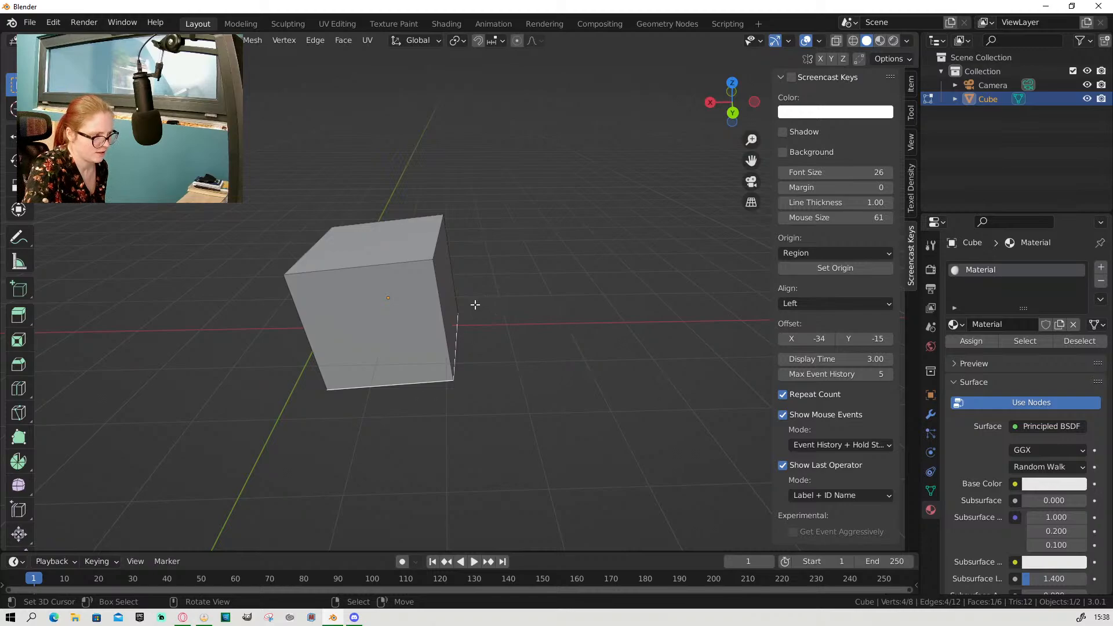
pyautogui.press('a')
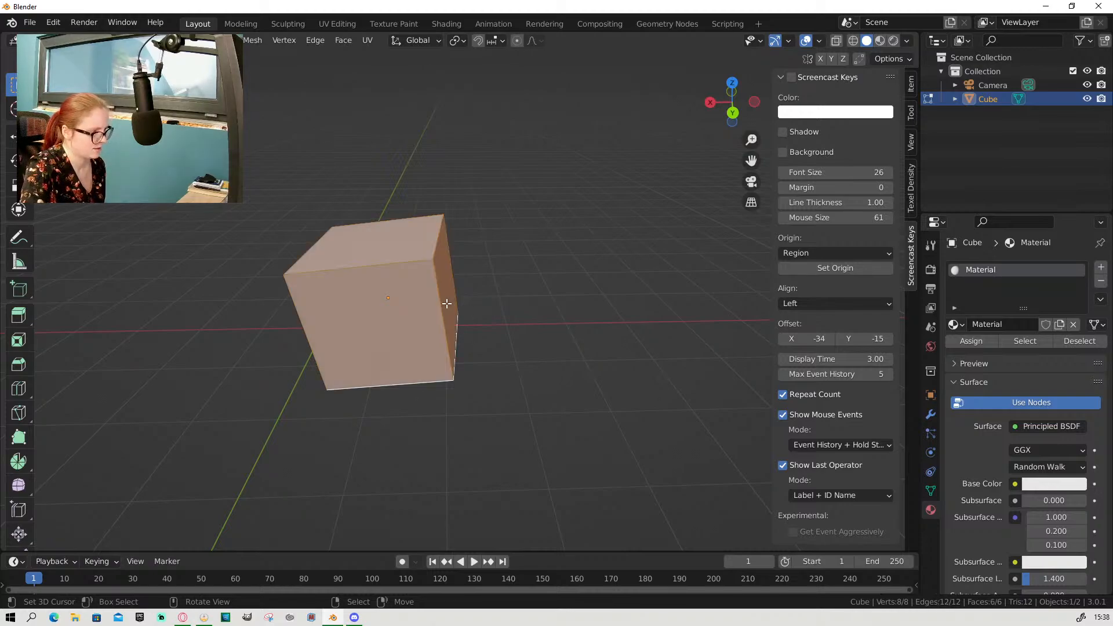
pyautogui.hotkey('alt', 'a')
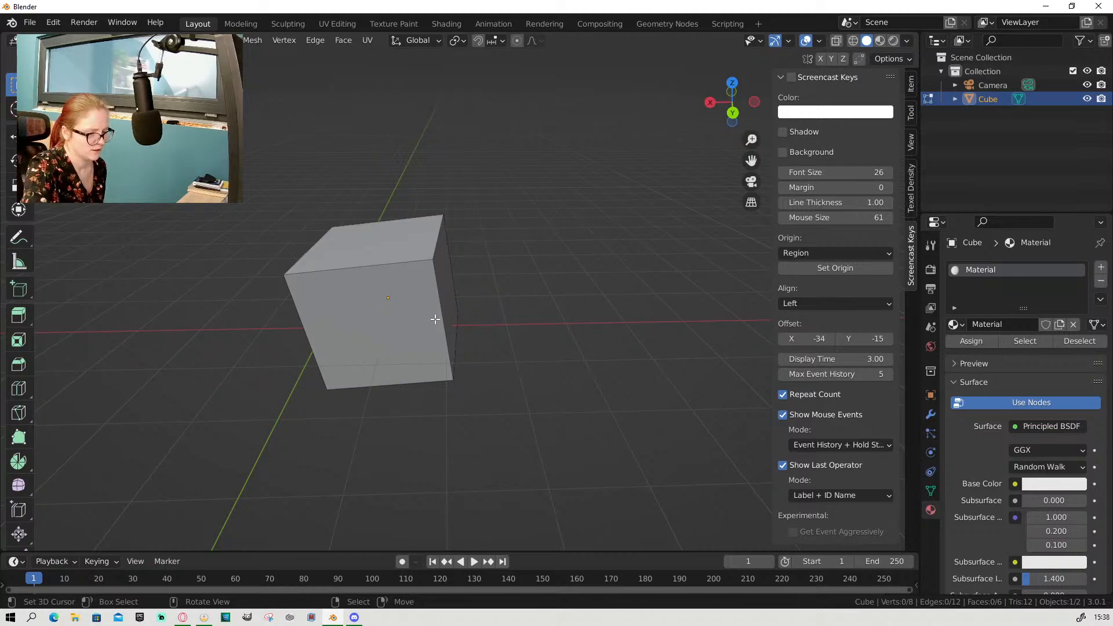
pyautogui.press('z')
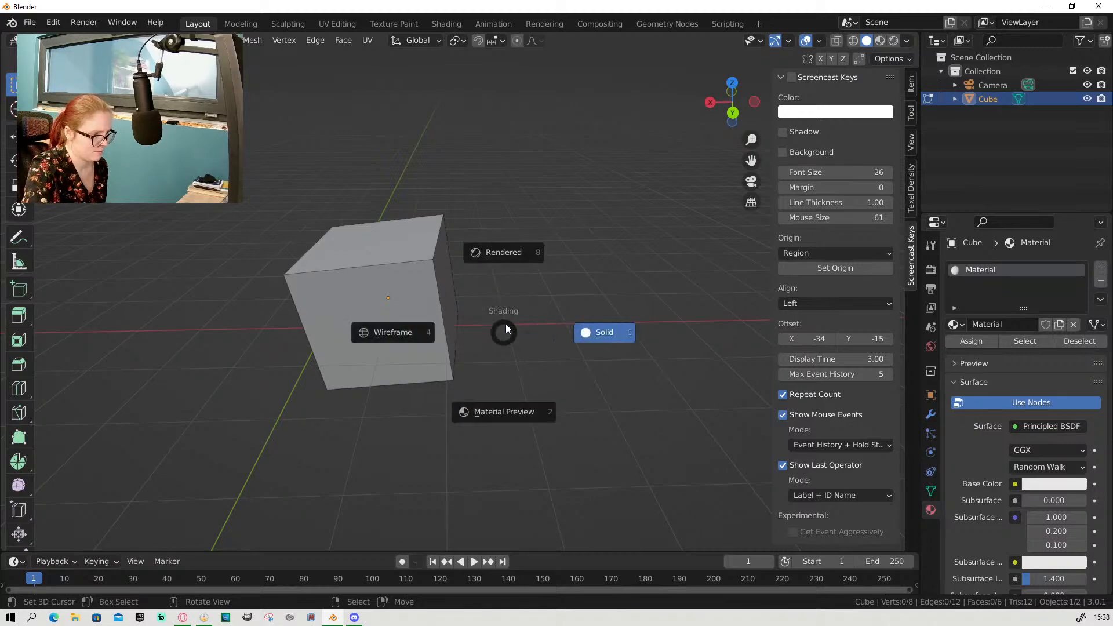
pyautogui.press('Escape')
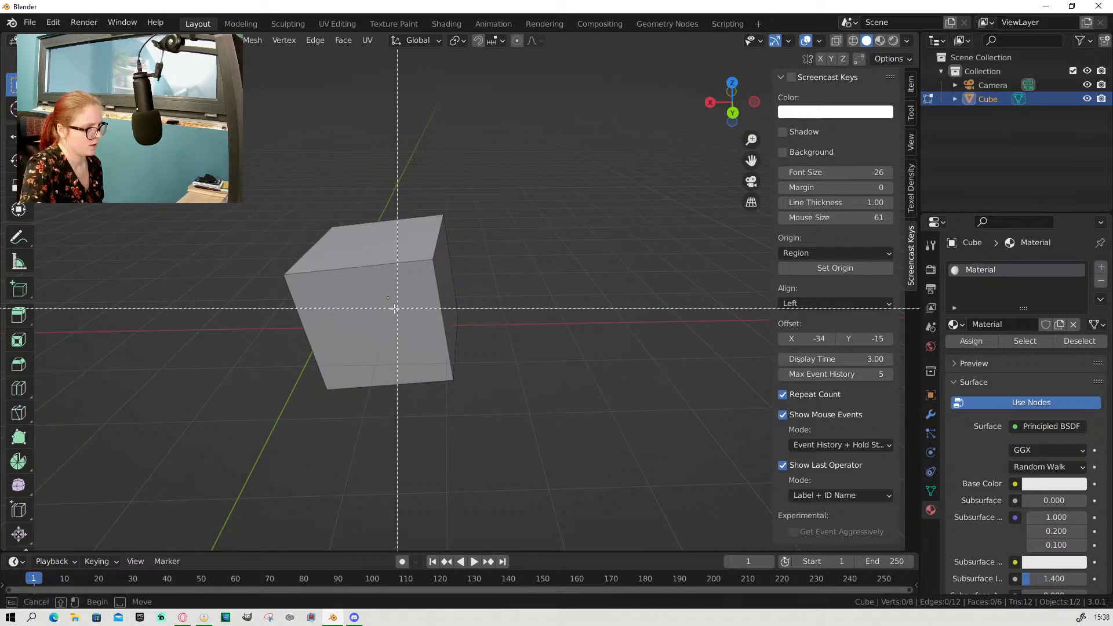
# Step: Box-select the cube in Solid shading and switch to Wireframe to check which faces are selected
pyautogui.press('b')
pyautogui.moveTo(262, 221); pyautogui.dragTo(510, 417)
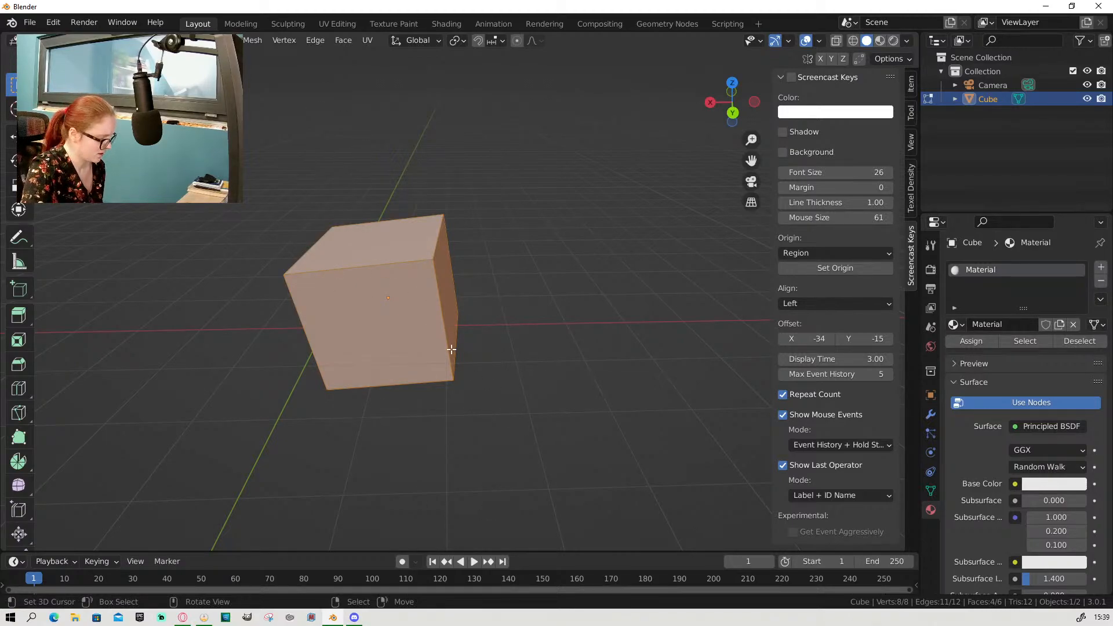
pyautogui.press('z')
pyautogui.click(363, 346)
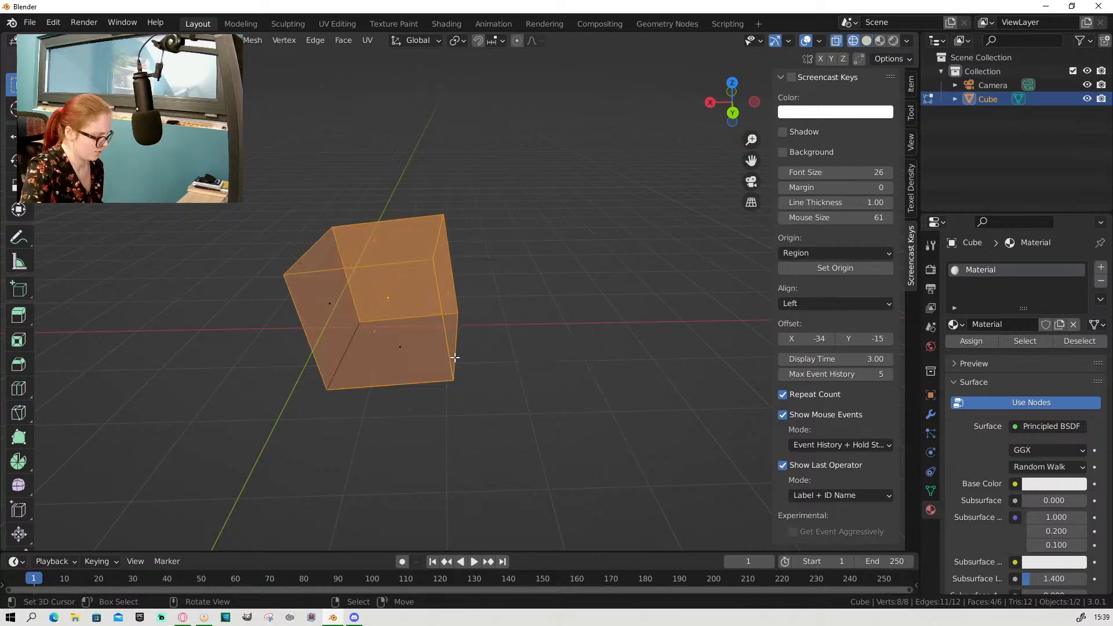
# Step: Clear the selection and box-select the whole cube in Wireframe shading from the front view
pyautogui.hotkey('alt', 'a')
pyautogui.press('KP_1')
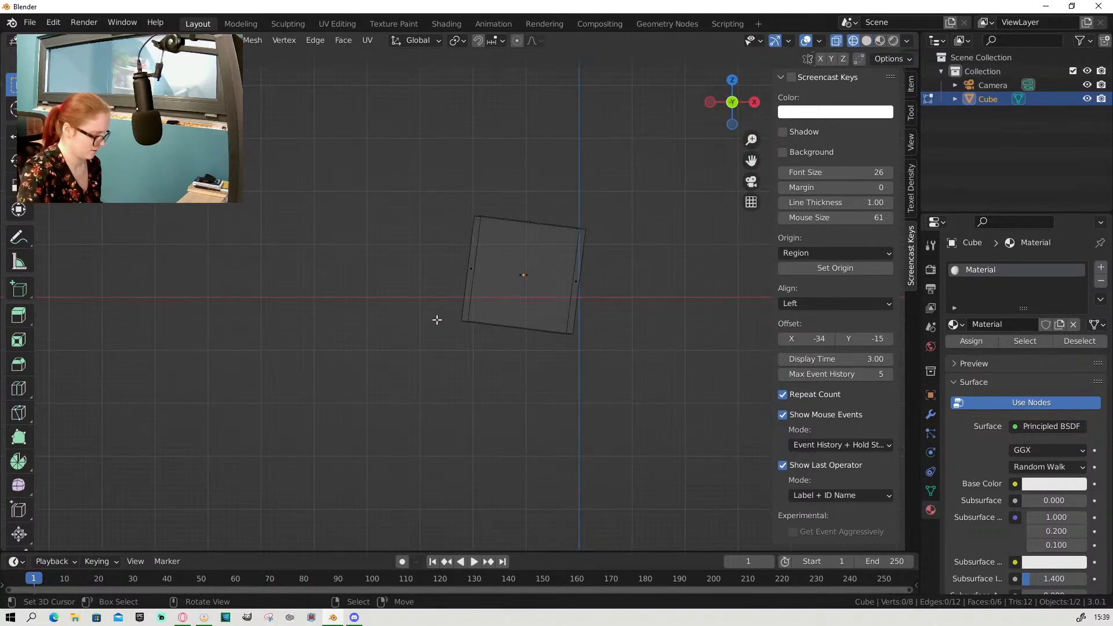
pyautogui.press('b')
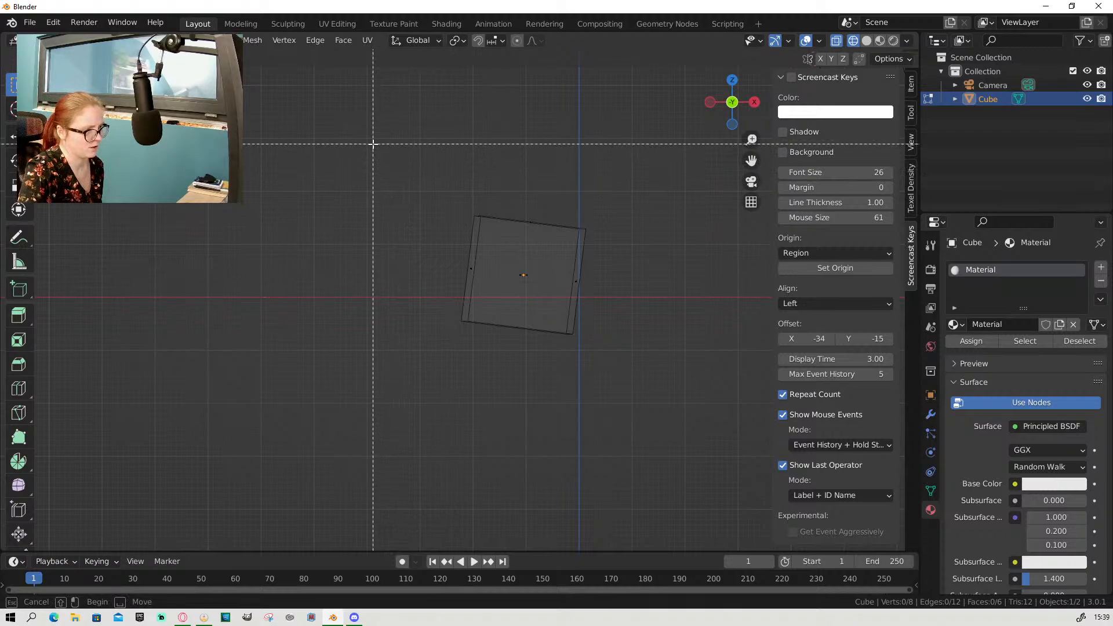
pyautogui.moveTo(373, 144); pyautogui.dragTo(624, 366)
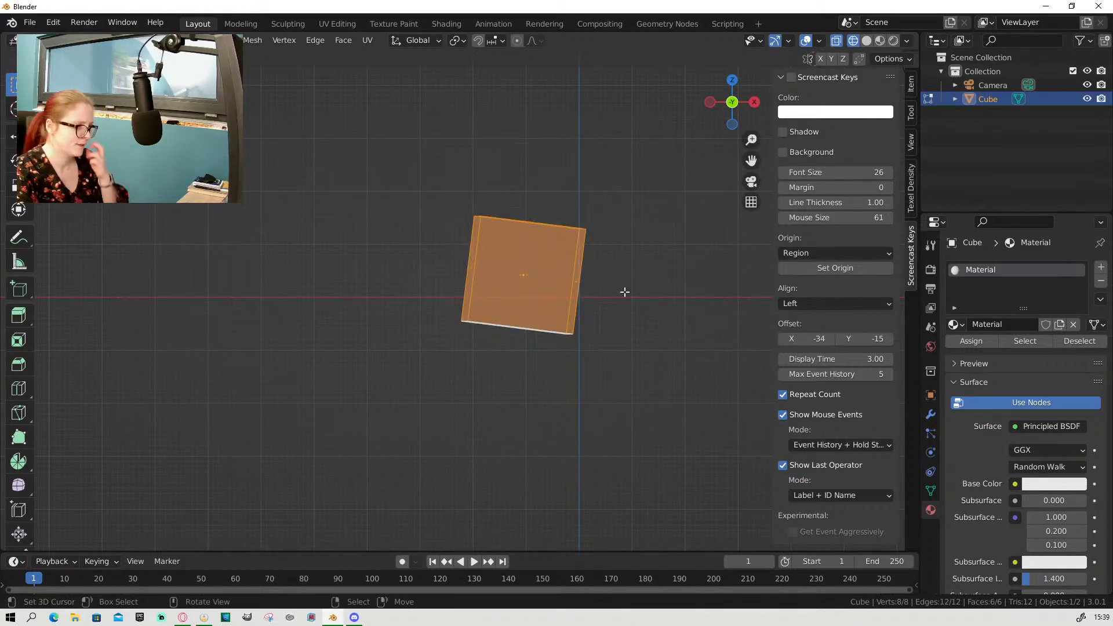
# Step: Return the viewport to Solid shading and inspect the fully selected cube
pyautogui.moveTo(624, 293); pyautogui.dragTo(541, 339, button='middle')
pyautogui.press('z')
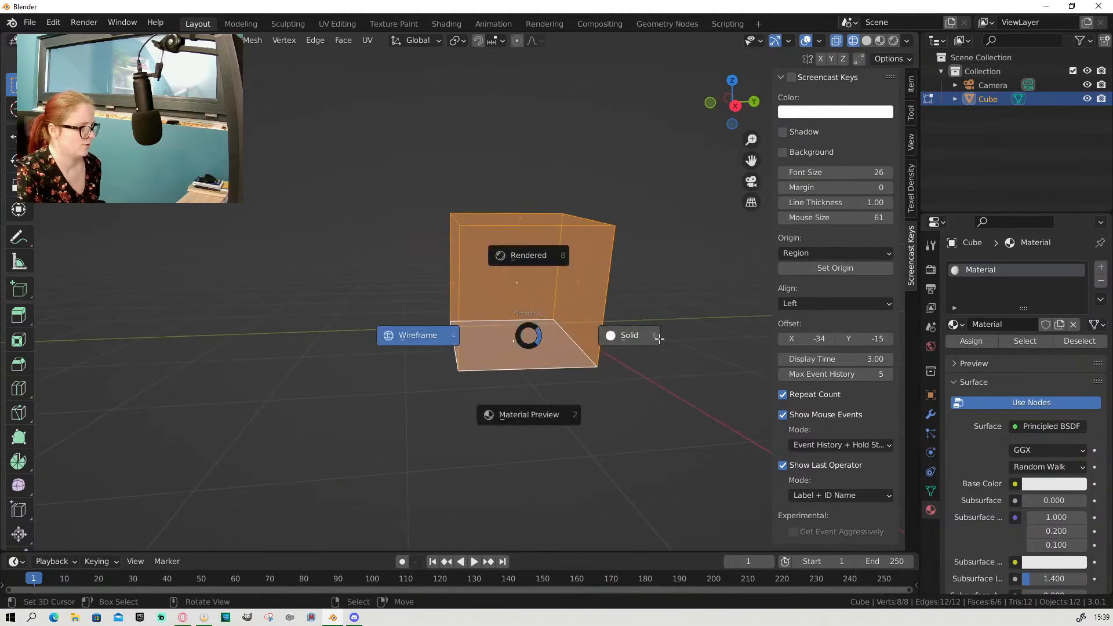
pyautogui.click(614, 359)
pyautogui.moveTo(614, 358); pyautogui.dragTo(580, 385, button='middle')
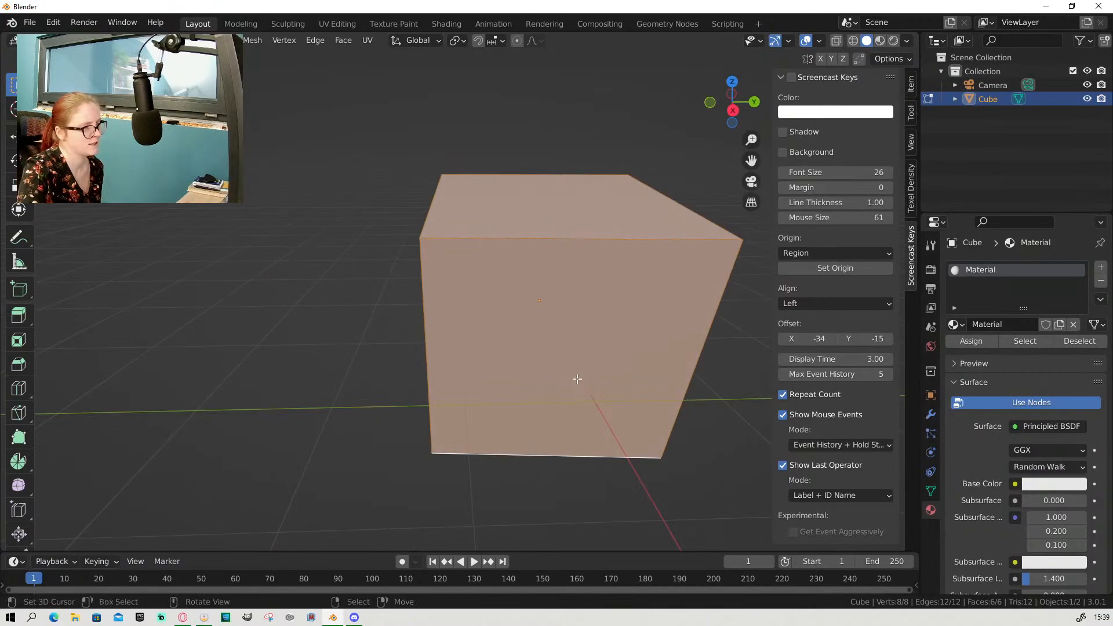
pyautogui.scroll(-3, 583, 379)
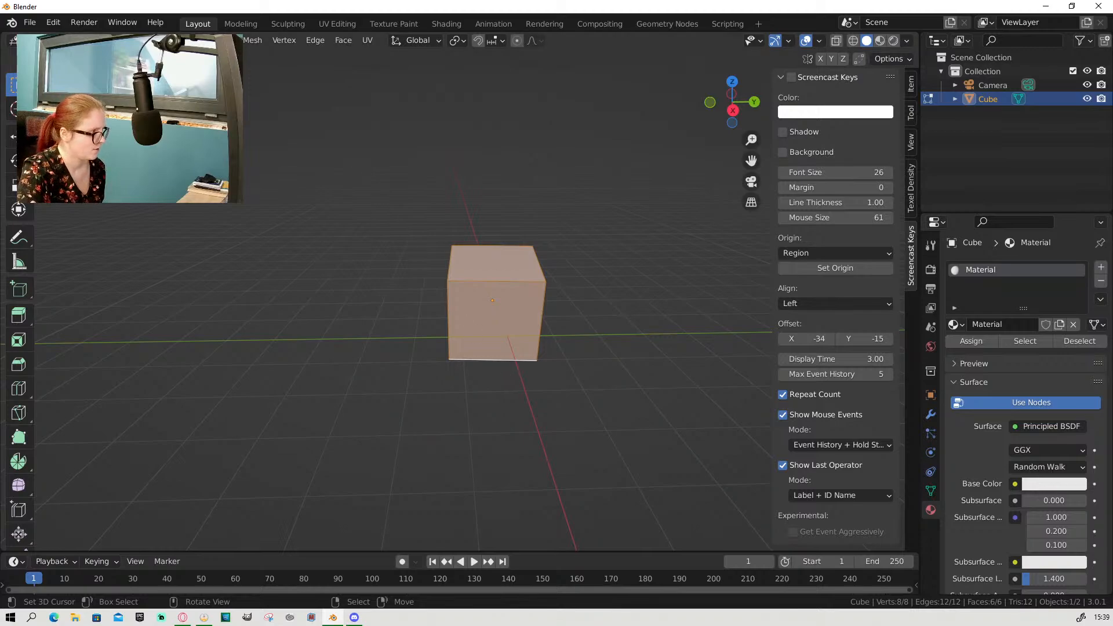
# Step: Select the four edges bordering one side face of the cube
pyautogui.scroll(5, 510, 308)
pyautogui.moveTo(510, 308); pyautogui.dragTo(580, 242, button='middle')
pyautogui.click(580, 246)
pyautogui.keyDown('shift'); pyautogui.click(519, 315); pyautogui.keyUp('shift')
pyautogui.keyDown('shift'); pyautogui.click(568, 393); pyautogui.keyUp('shift')
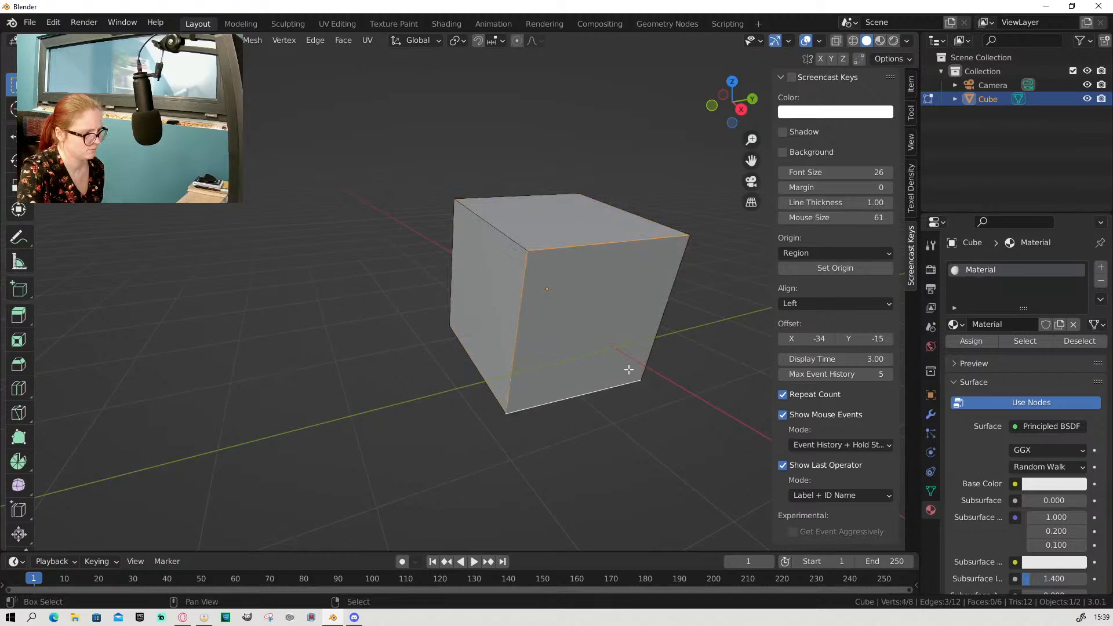
pyautogui.keyDown('shift'); pyautogui.click(666, 314); pyautogui.keyUp('shift')
# Step: Try to bevel the four selected edges around the side face
pyautogui.keyDown('shift'); pyautogui.moveTo(682, 345); pyautogui.dragTo(613, 418, button='middle'); pyautogui.keyUp('shift')
pyautogui.scroll(3, 564, 396)
pyautogui.scroll(-5, 613, 418)
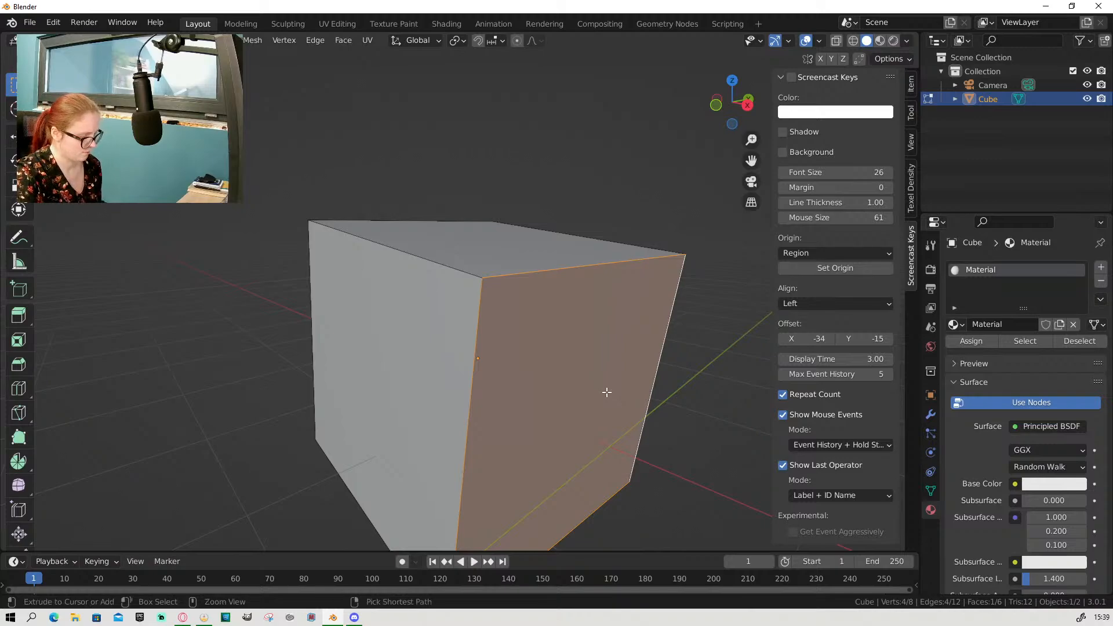
pyautogui.hotkey('ctrl', 'b')
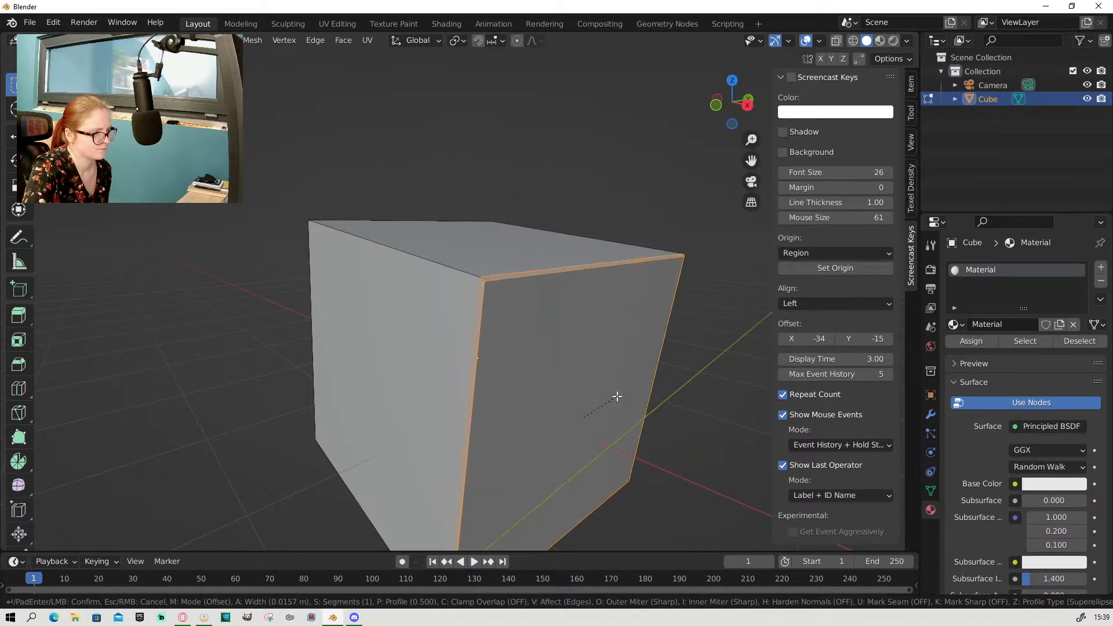
pyautogui.press('Escape')
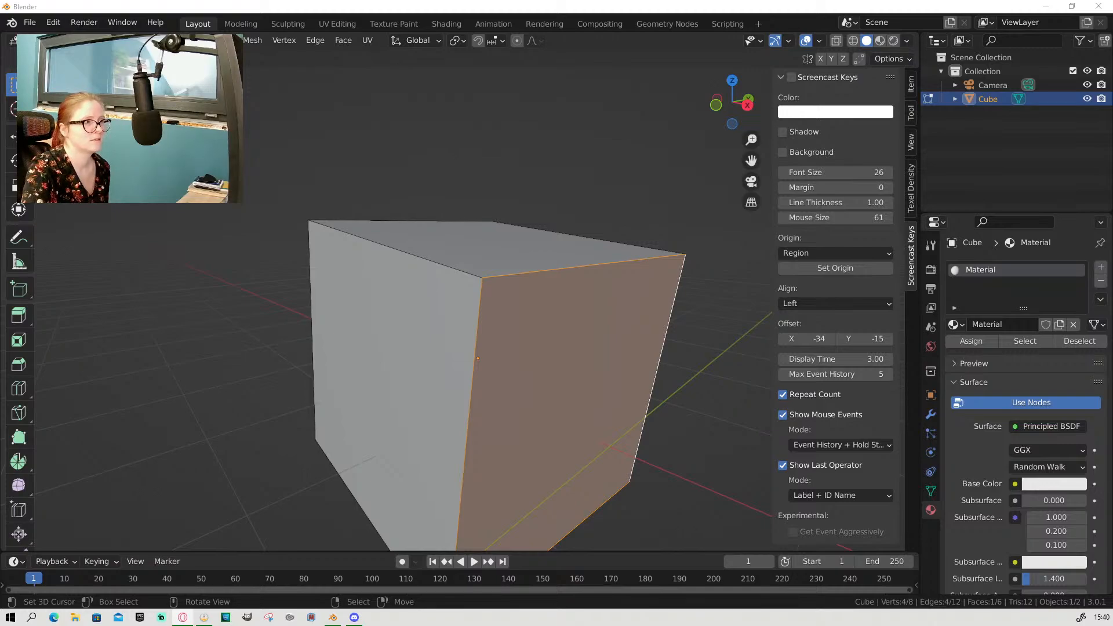
# Step: Bevel only the upper edge of that side face using four segments
pyautogui.click(553, 304)
pyautogui.hotkey('ctrl', 'b')
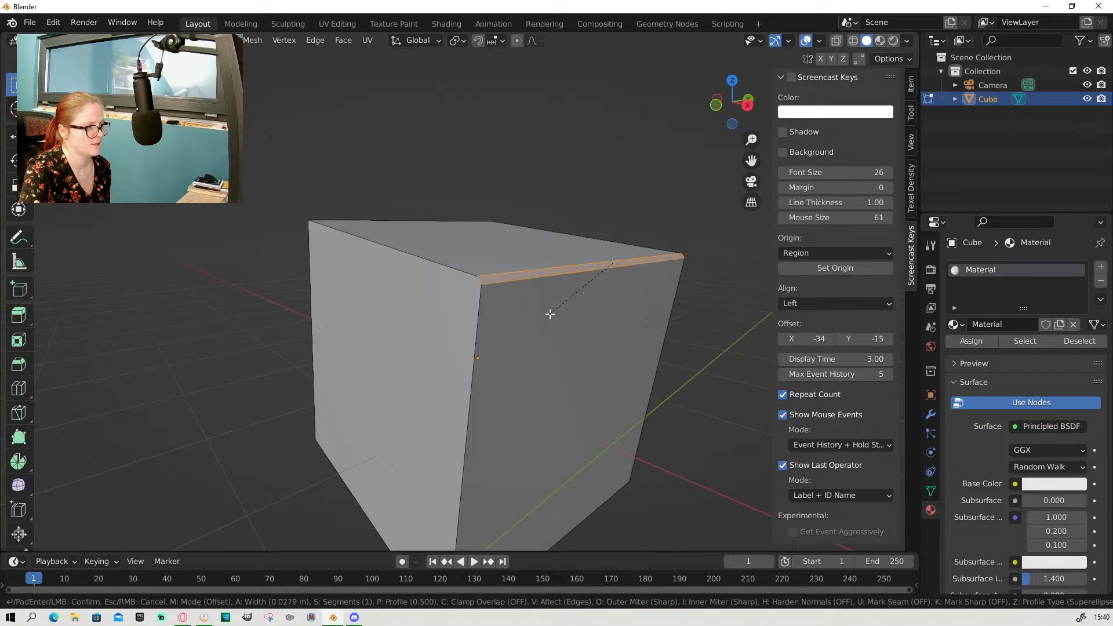
pyautogui.scroll(1, 550, 313)
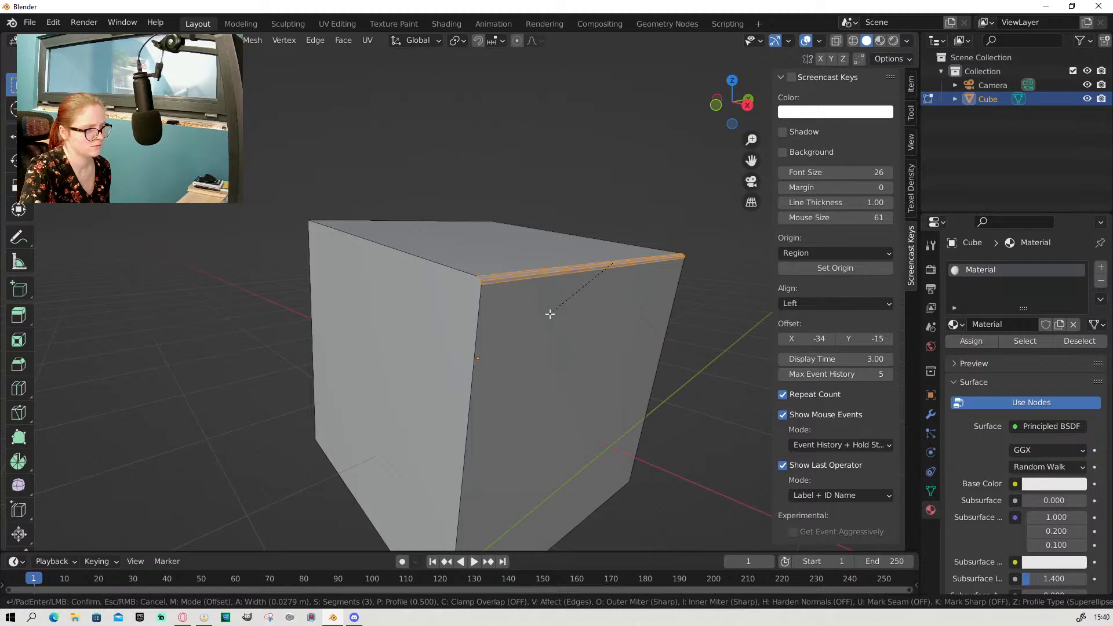
pyautogui.scroll(1, 550, 314)
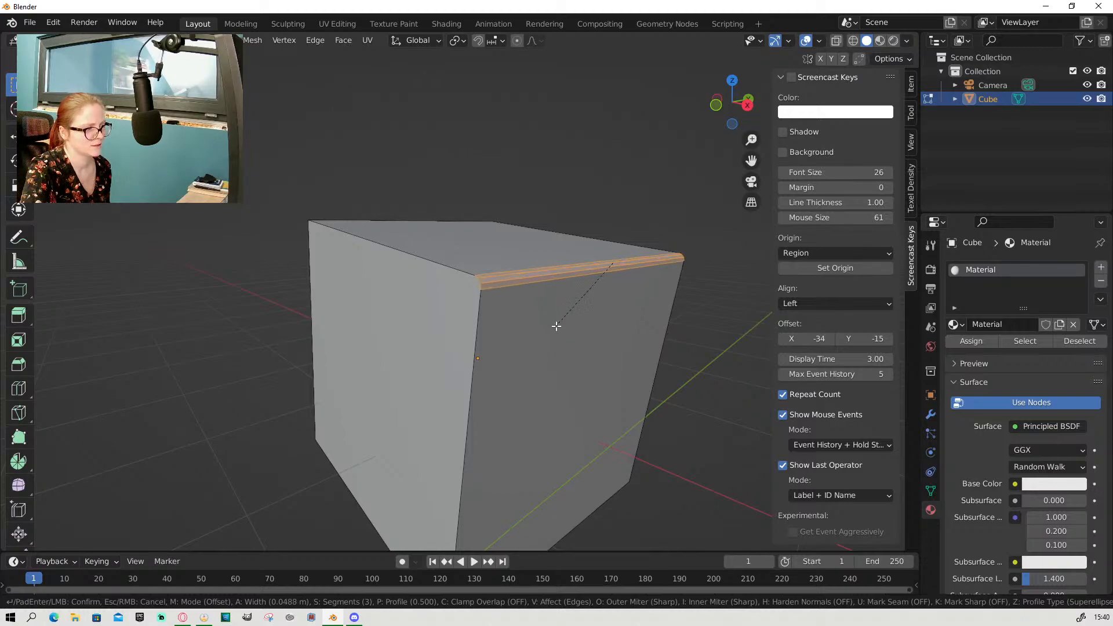
pyautogui.click(555, 331)
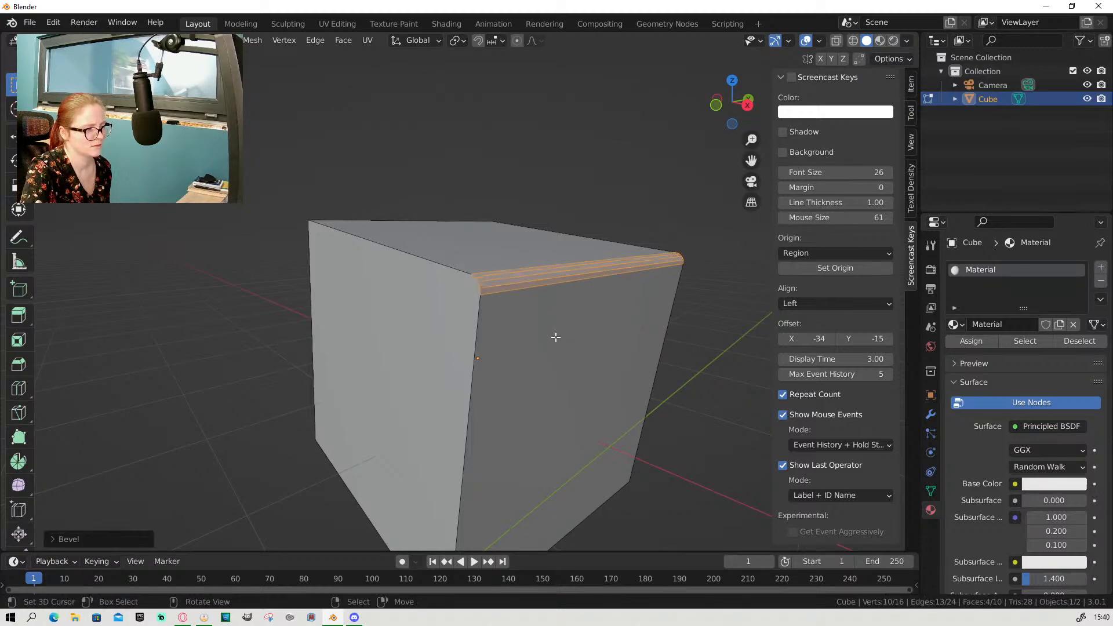
# Step: Switch to Object Mode and move the whole beveled cube freely to a slightly higher position
pyautogui.moveTo(555, 337); pyautogui.dragTo(641, 372, button='middle')
pyautogui.press('Tab')
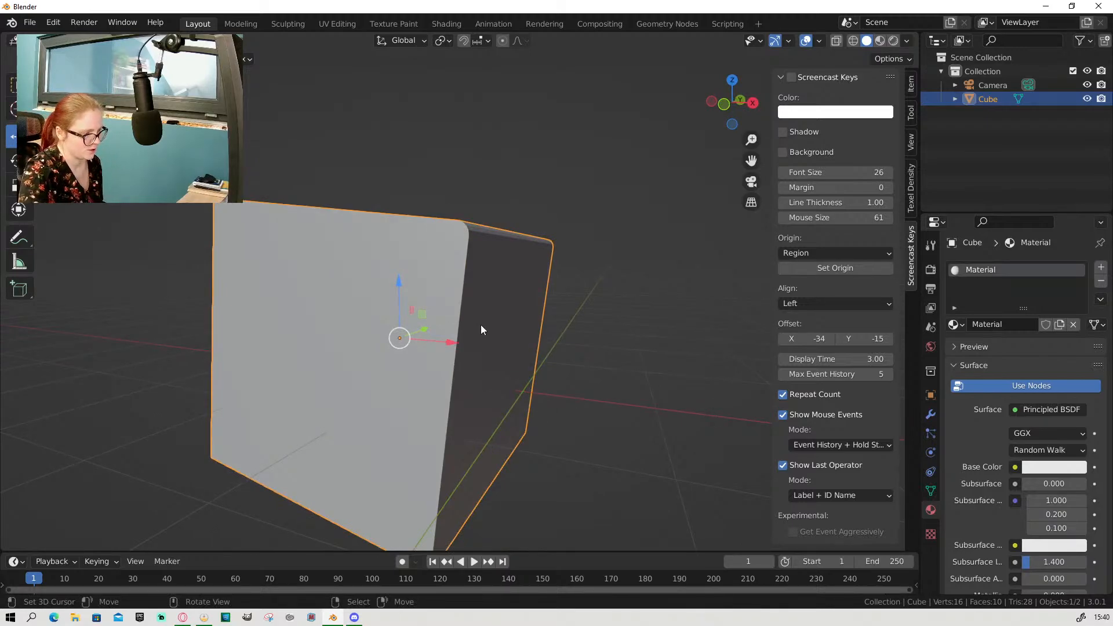
pyautogui.press('g')
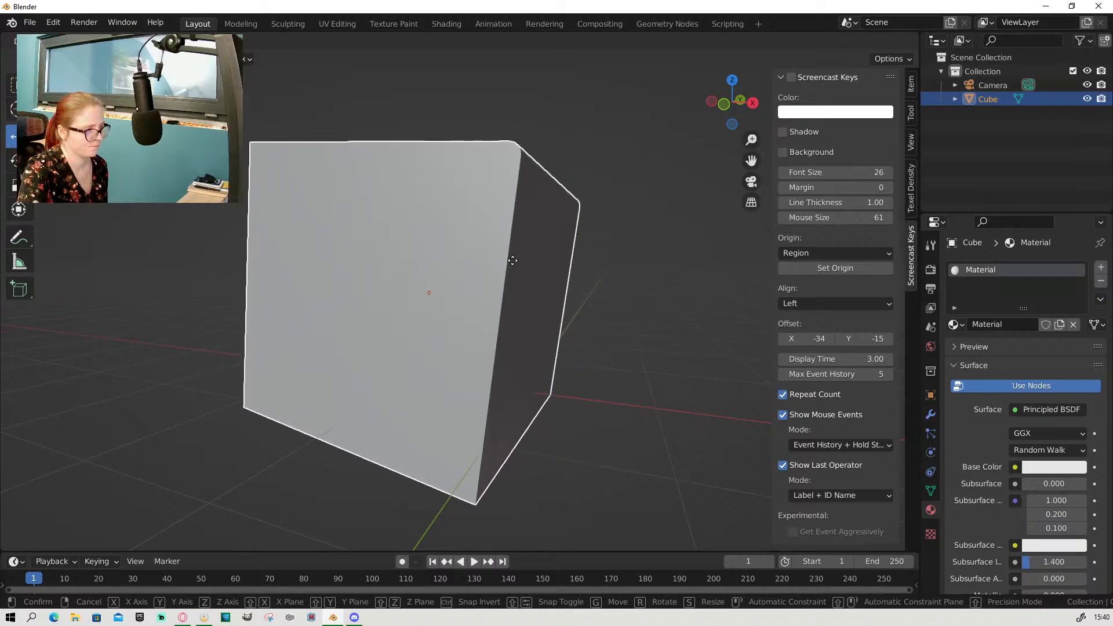
pyautogui.click(519, 261)
pyautogui.moveTo(558, 277); pyautogui.dragTo(409, 301, button='middle')
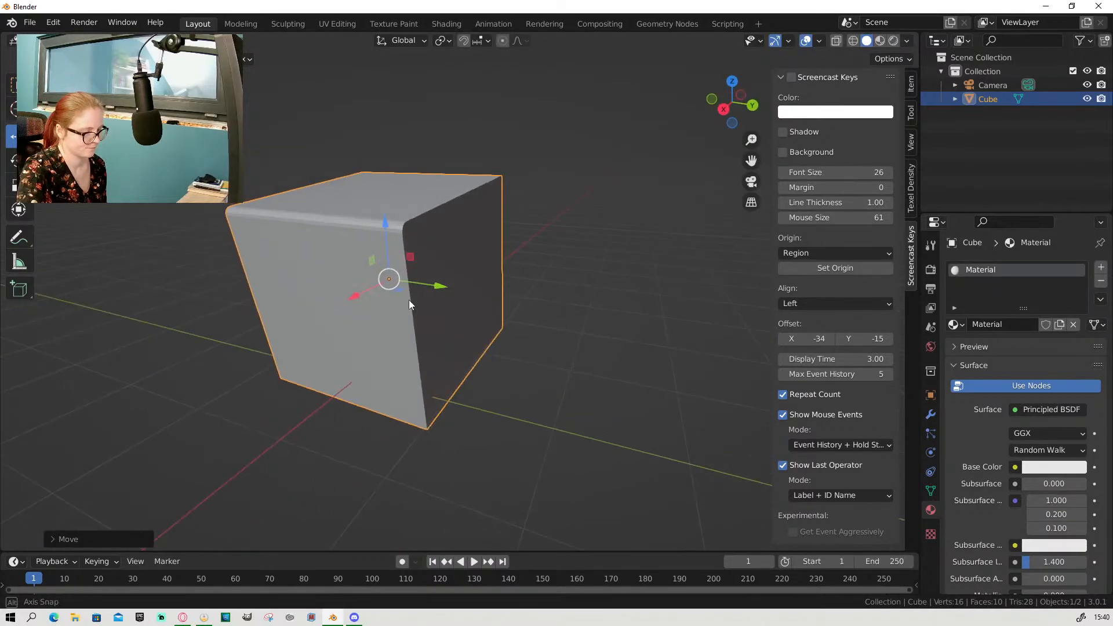
pyautogui.scroll(-2, 454, 357)
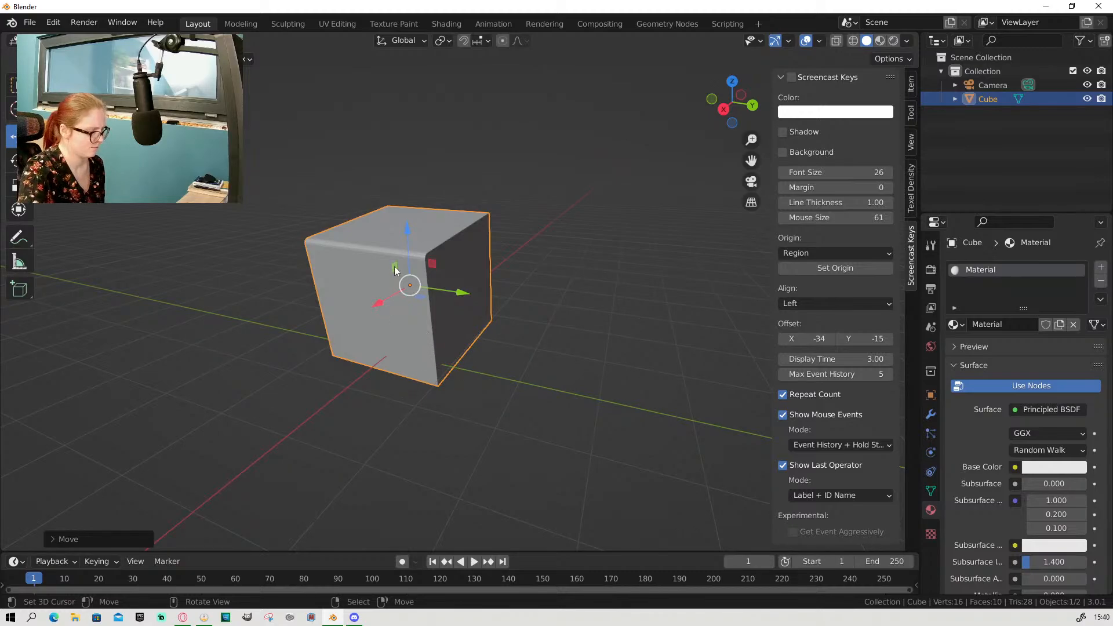
# Step: Put the cube back into Edit Mode and select the top edge adjoining the end of the bevel
pyautogui.press('Tab')
pyautogui.press('Tab')
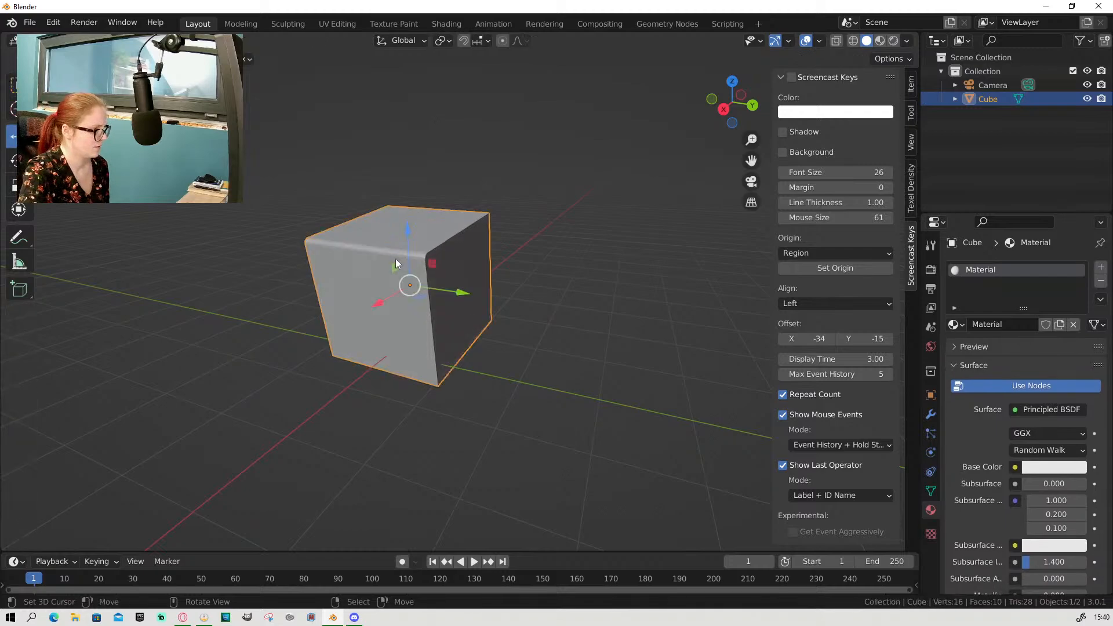
pyautogui.press('Tab')
pyautogui.click(420, 235)
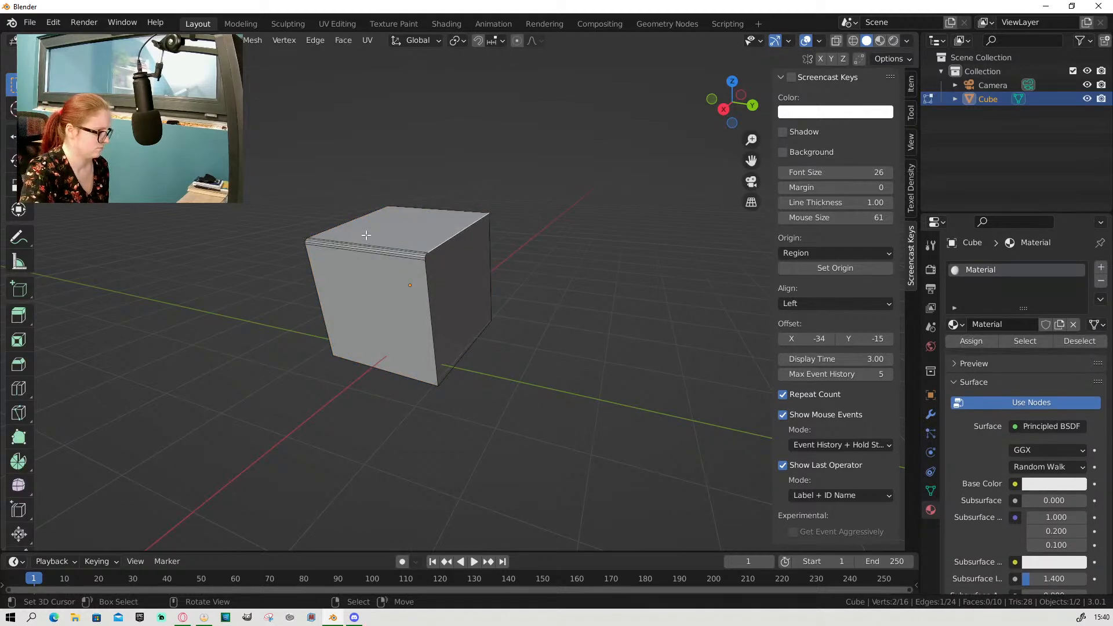
# Step: Select the cube's top face and extrude it upward until the block is roughly twice as tall
pyautogui.click(16, 137)
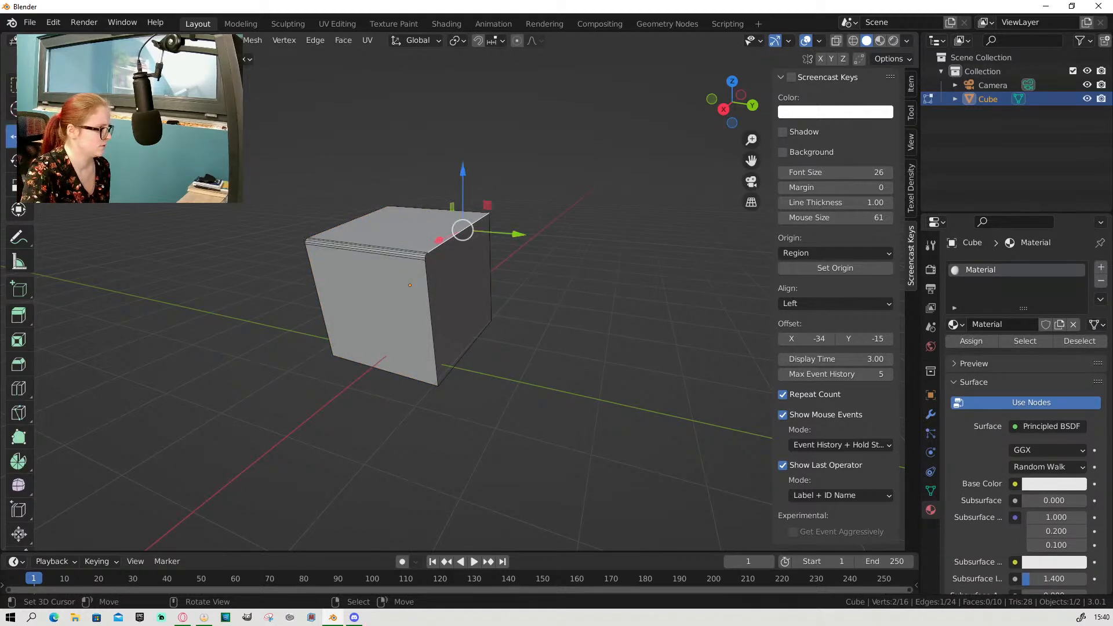
pyautogui.click(430, 231)
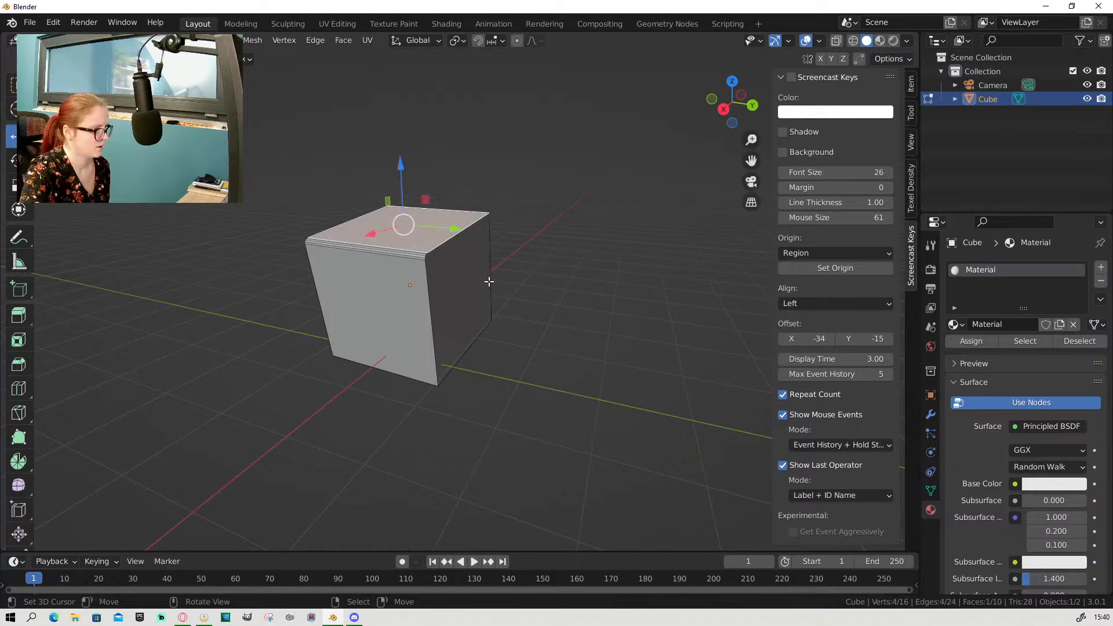
pyautogui.moveTo(489, 282); pyautogui.dragTo(587, 423, button='middle')
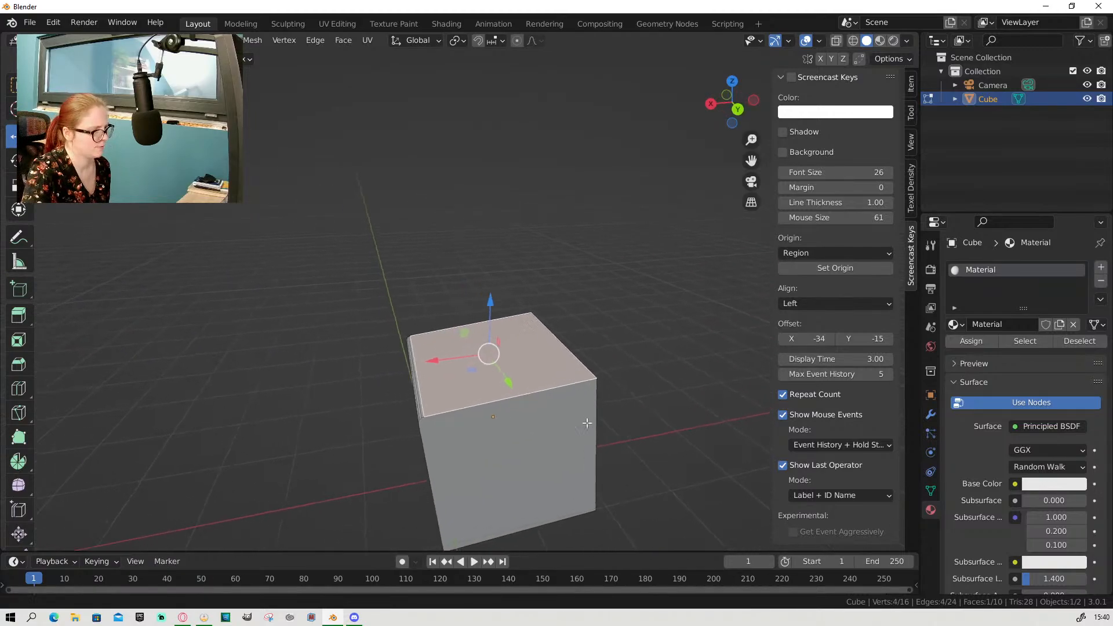
pyautogui.scroll(2, 587, 424)
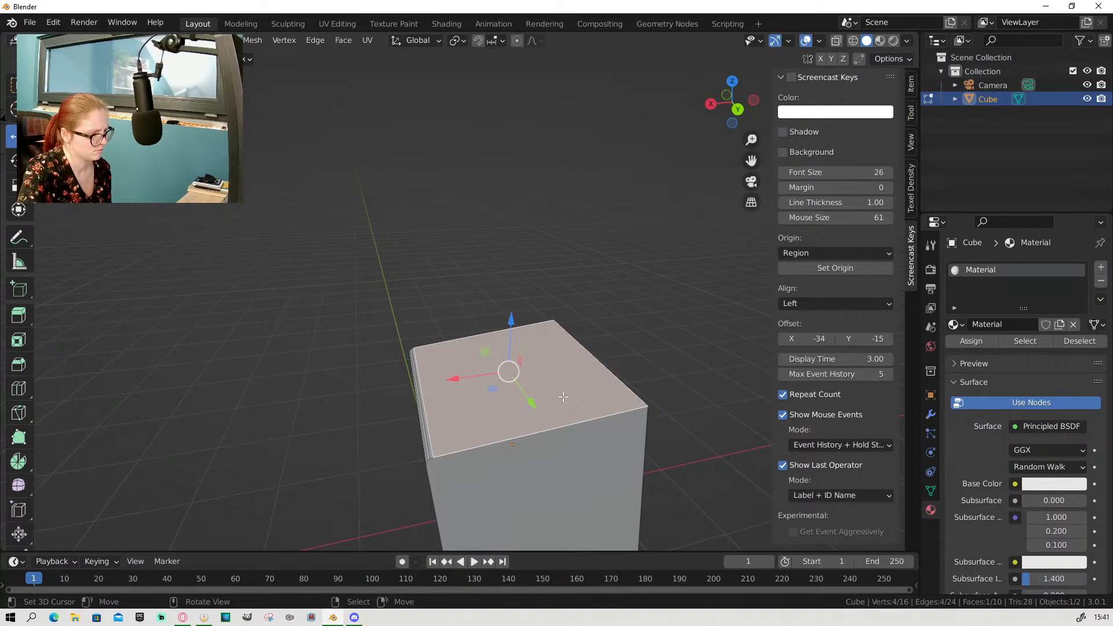
pyautogui.press('e')
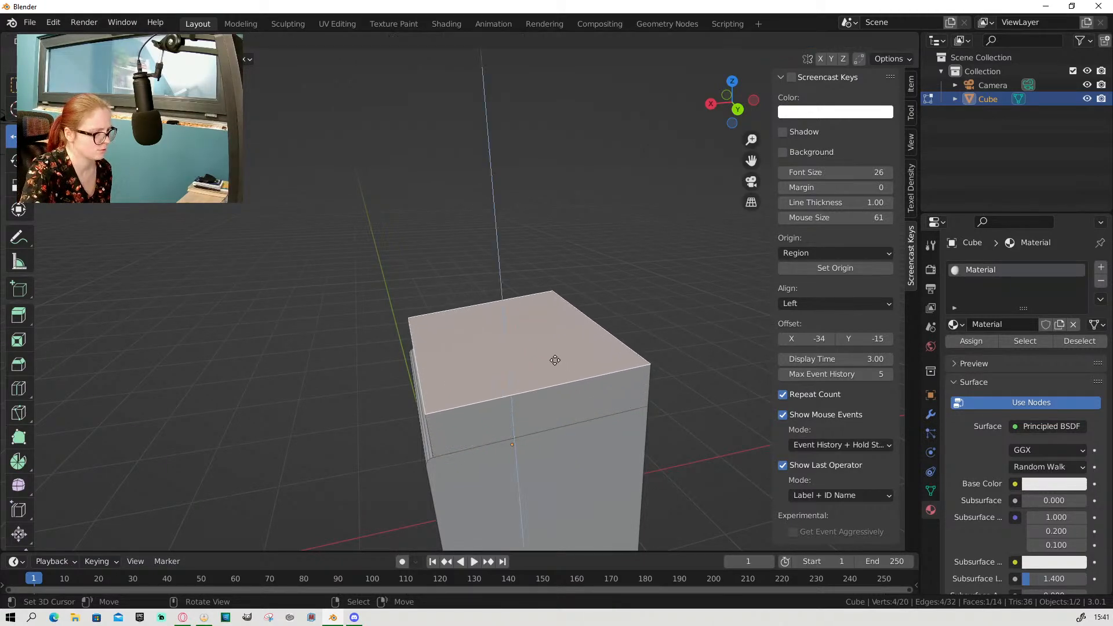
pyautogui.click(544, 242)
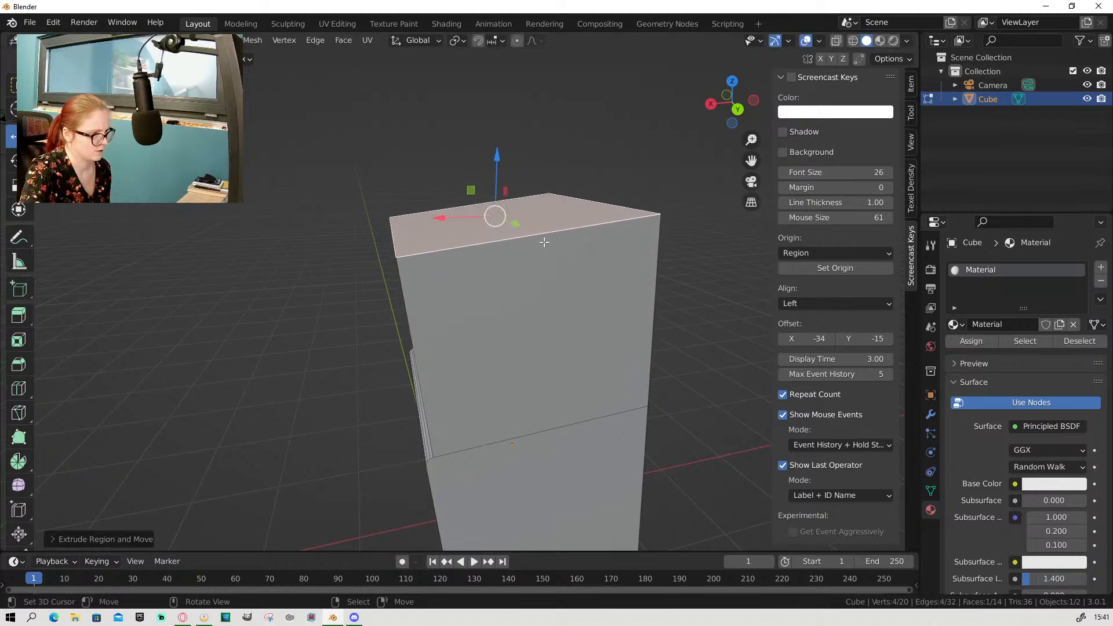
pyautogui.moveTo(609, 358); pyautogui.dragTo(624, 375, button='middle')
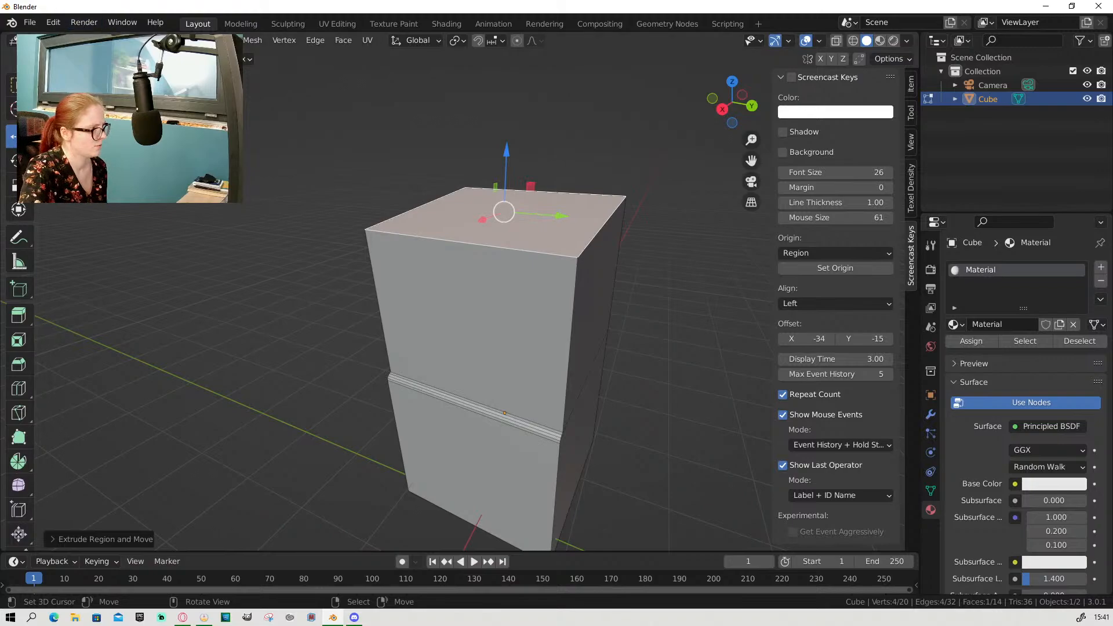
# Step: In vertex select mode, extrude each of the two top corner vertices on the +Y side outward into a loose edge
pyautogui.click(104, 40)
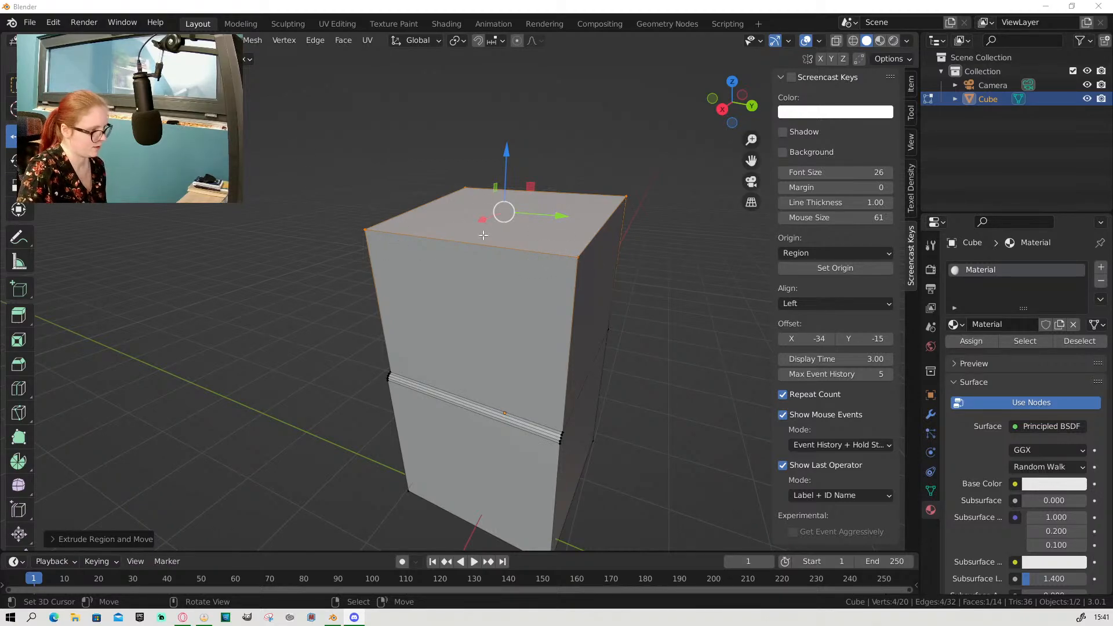
pyautogui.click(578, 256)
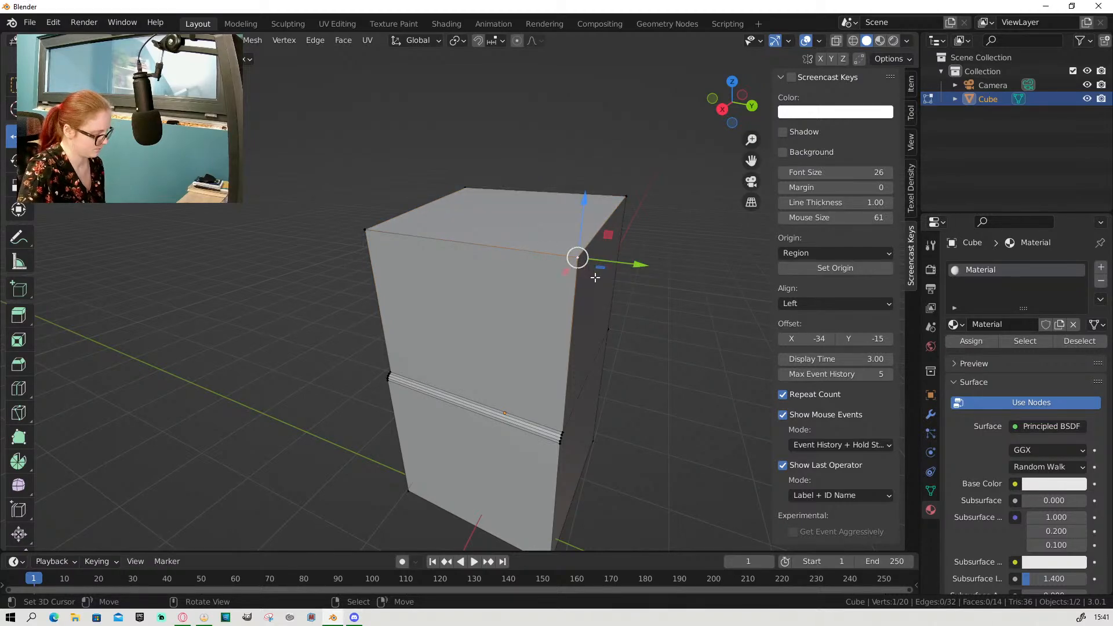
pyautogui.press('e')
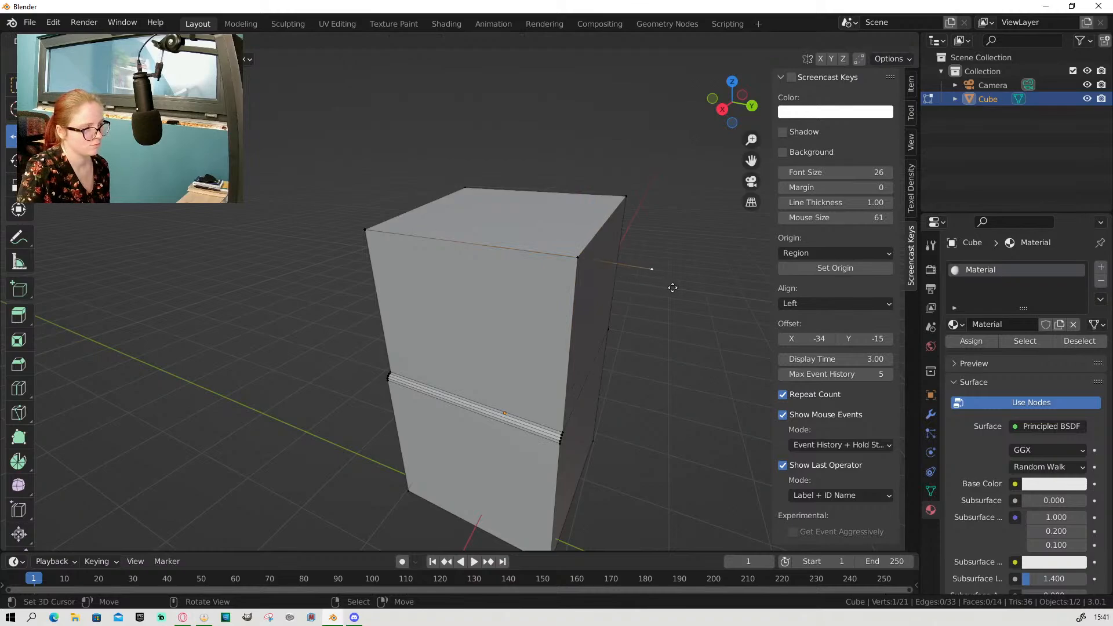
pyautogui.click(686, 267)
pyautogui.moveTo(686, 267); pyautogui.dragTo(620, 355, button='middle')
pyautogui.click(654, 237)
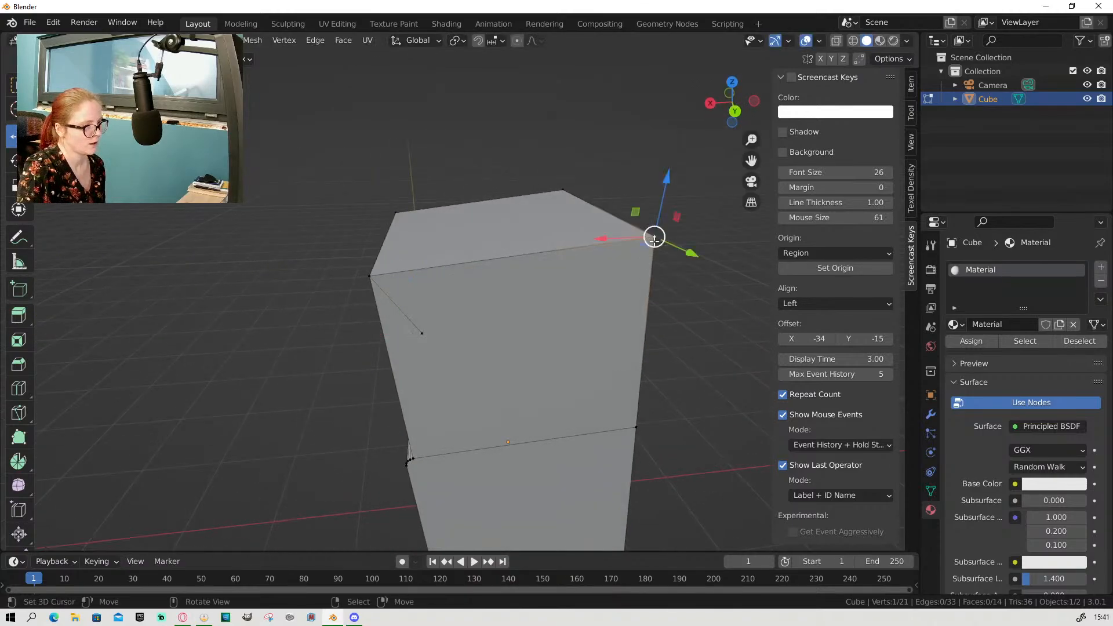
pyautogui.press('e')
pyautogui.click(732, 370)
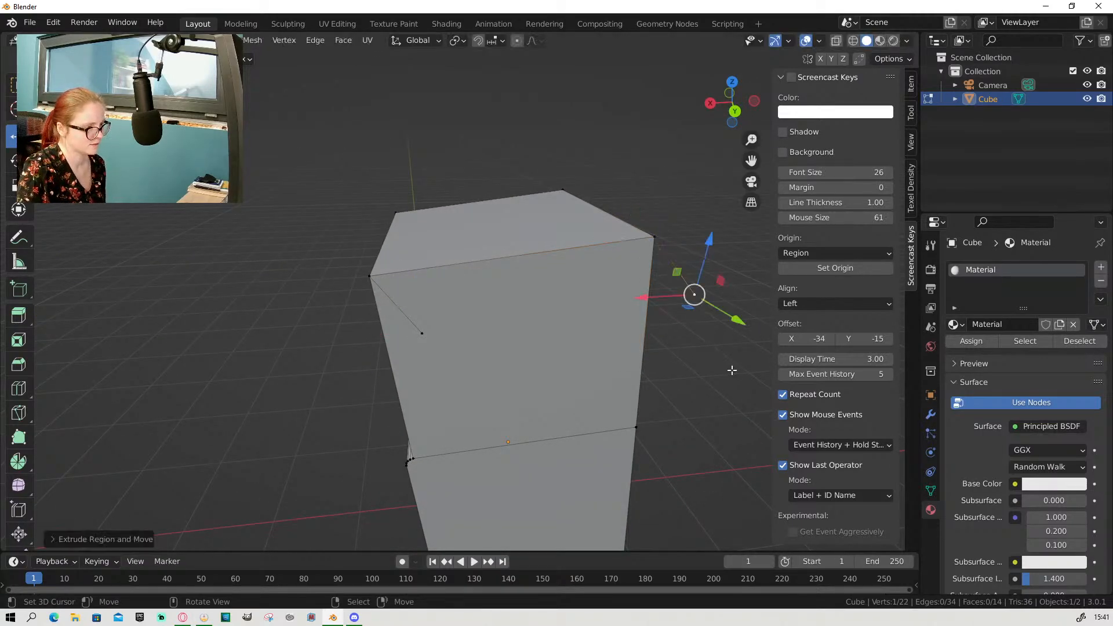
# Step: Select the two top corner vertices and the two extruded vertices, and fill a face between them
pyautogui.click(654, 233)
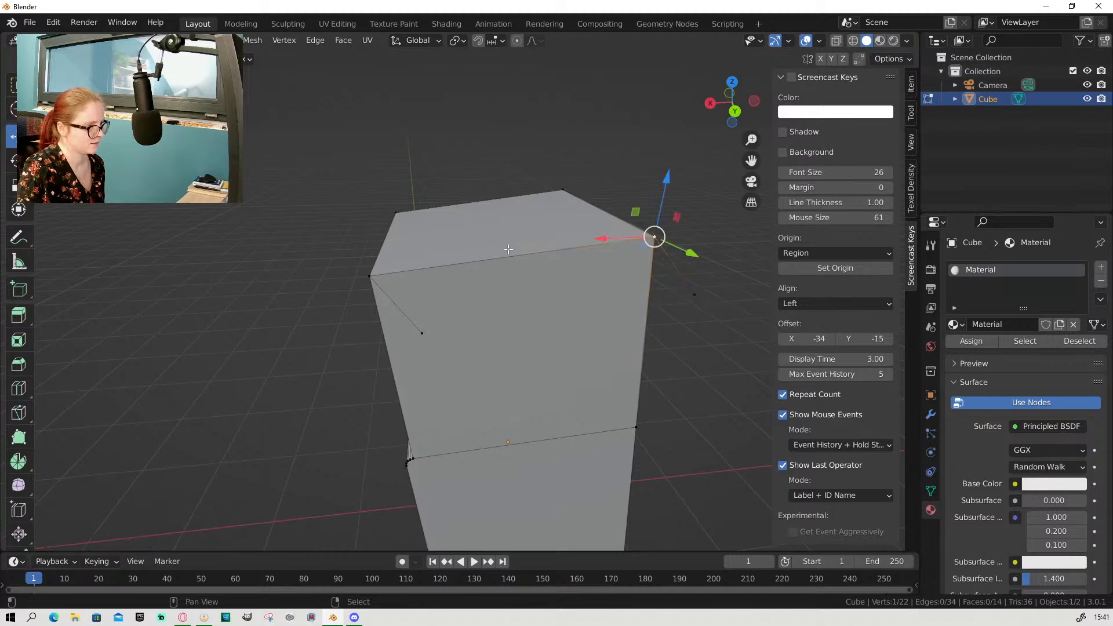
pyautogui.keyDown('shift'); pyautogui.click(369, 276); pyautogui.keyUp('shift')
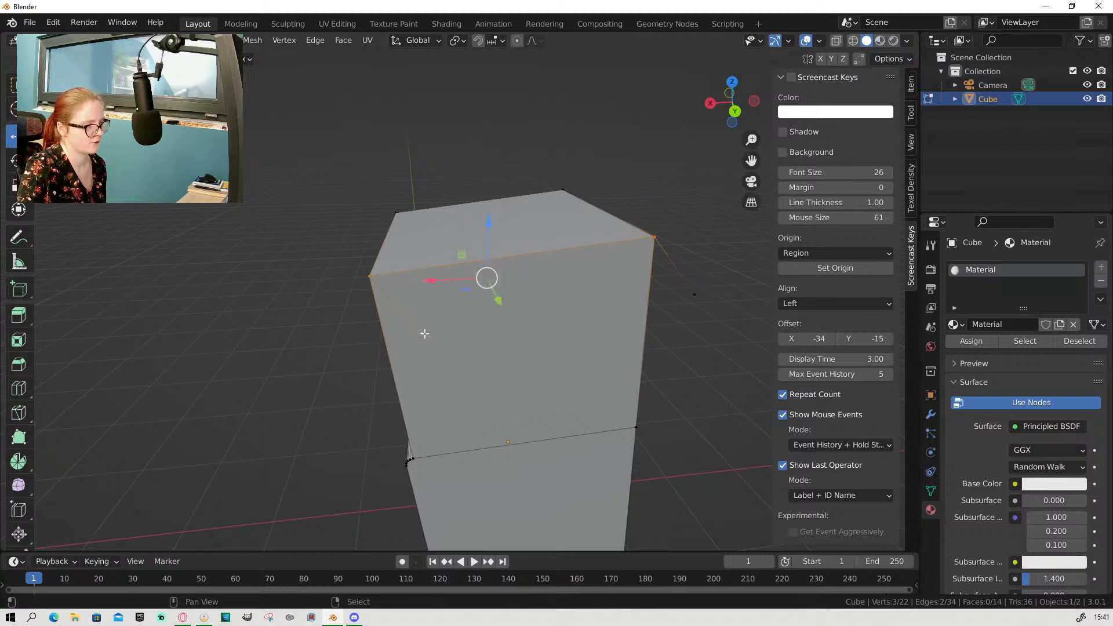
pyautogui.keyDown('shift'); pyautogui.click(695, 295); pyautogui.keyUp('shift')
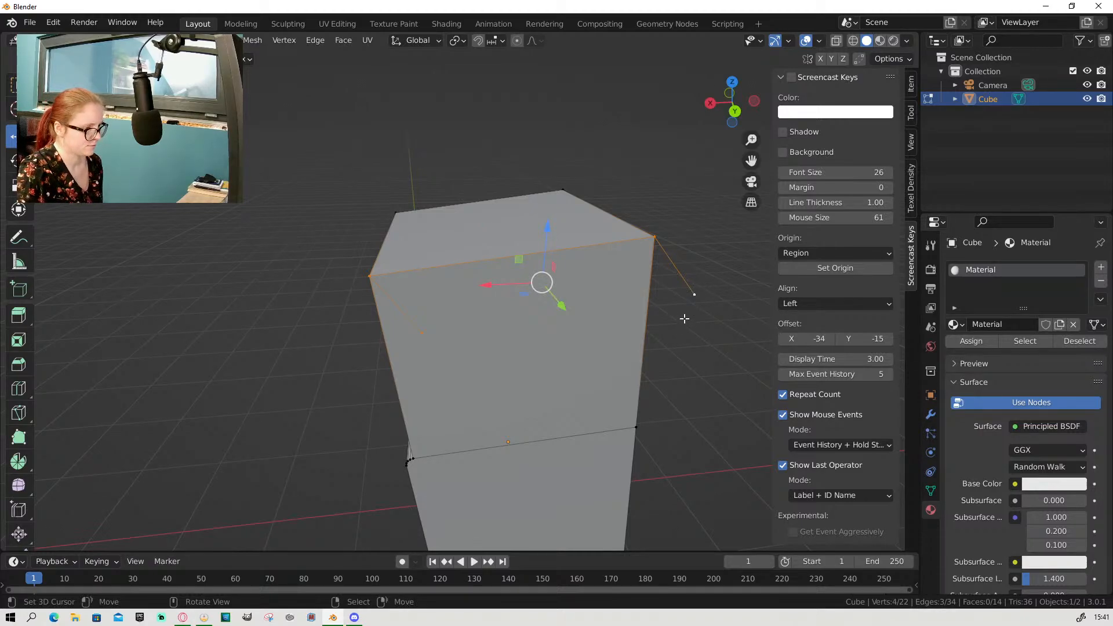
pyautogui.press('f')
pyautogui.moveTo(632, 351); pyautogui.dragTo(510, 351, button='middle')
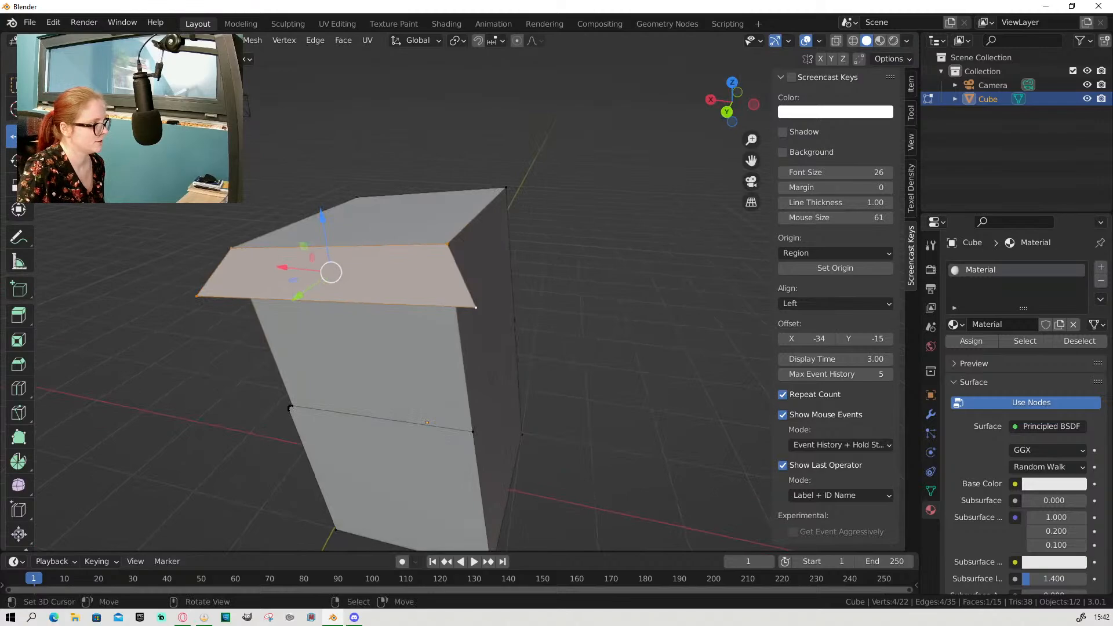
# Step: Move one outer corner vertex of the new flap upward and outward along Y, and select the opposite outer corner
pyautogui.rightClick(477, 307)
pyautogui.moveTo(533, 353); pyautogui.dragTo(473, 346, button='middle')
pyautogui.moveTo(328, 203); pyautogui.dragTo(312, 158)
pyautogui.moveTo(381, 287); pyautogui.dragTo(578, 315, button='middle')
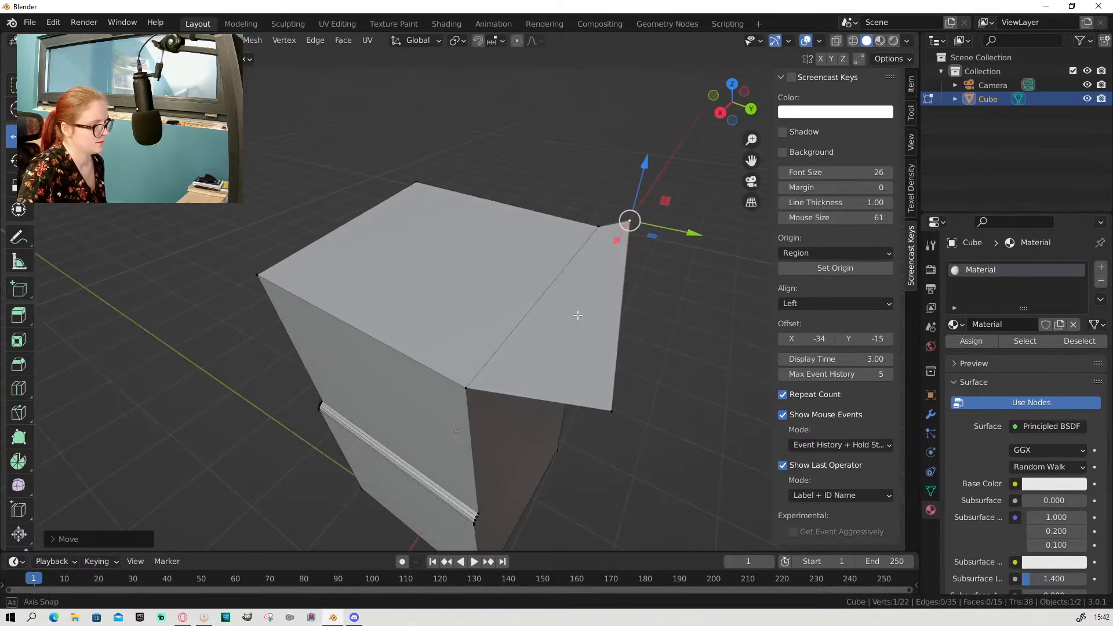
pyautogui.moveTo(694, 234); pyautogui.dragTo(753, 249)
pyautogui.moveTo(650, 364); pyautogui.dragTo(449, 360, button='middle')
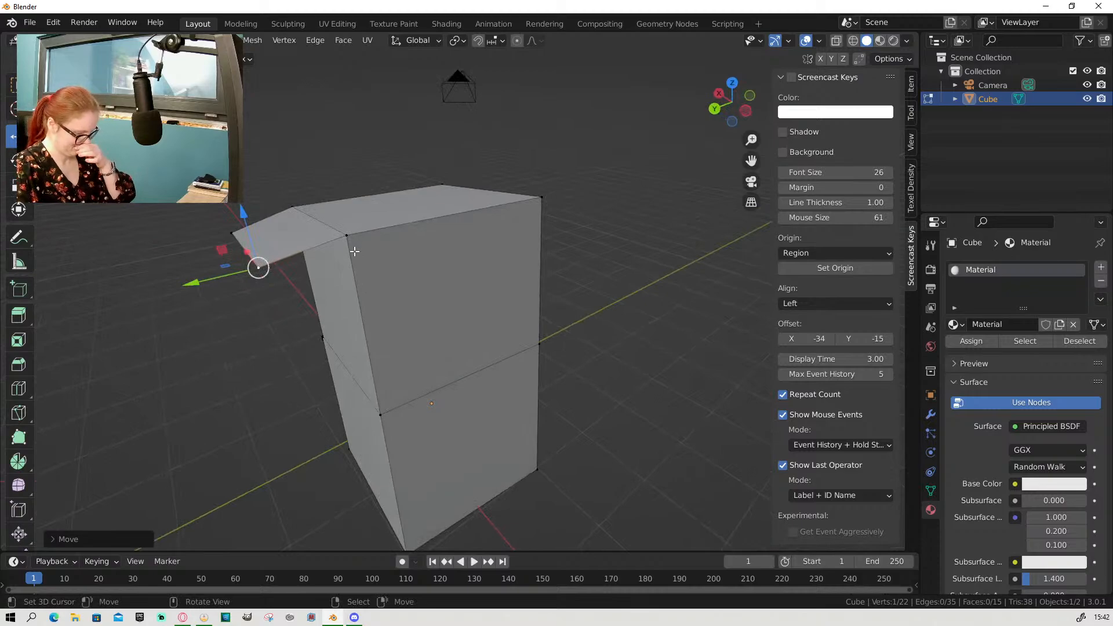
pyautogui.moveTo(256, 268); pyautogui.dragTo(336, 345, button='middle')
pyautogui.keyDown('shift'); pyautogui.rightClick(198, 347); pyautogui.keyUp('shift')
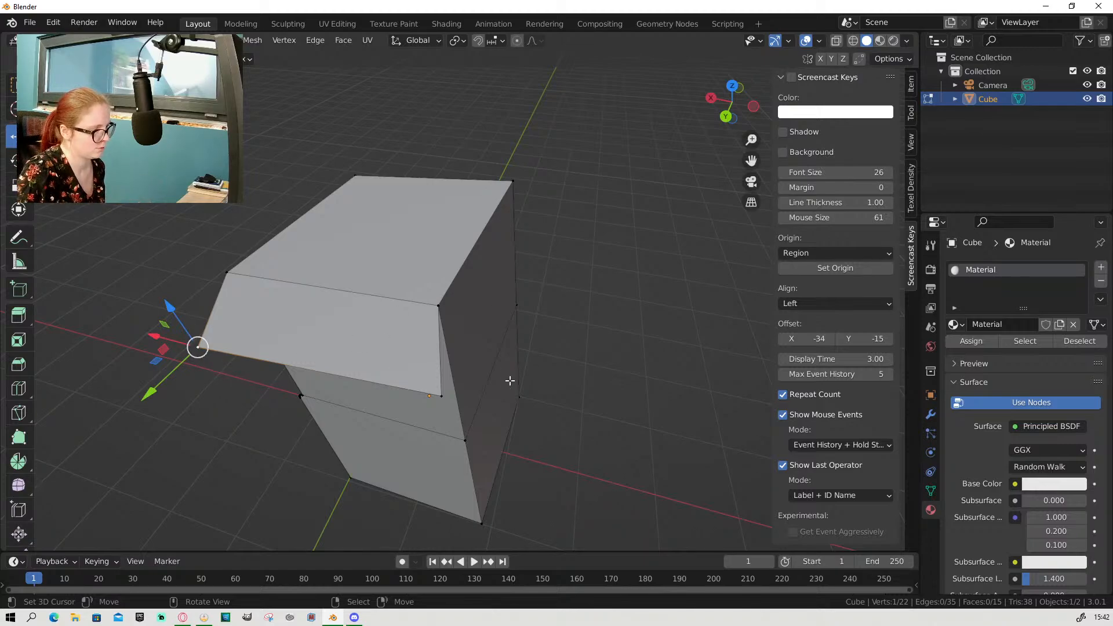
# Step: In face select mode, select the block's top face, frame it in the view and extrude it in place without any offset
pyautogui.moveTo(509, 381); pyautogui.dragTo(596, 401, button='middle')
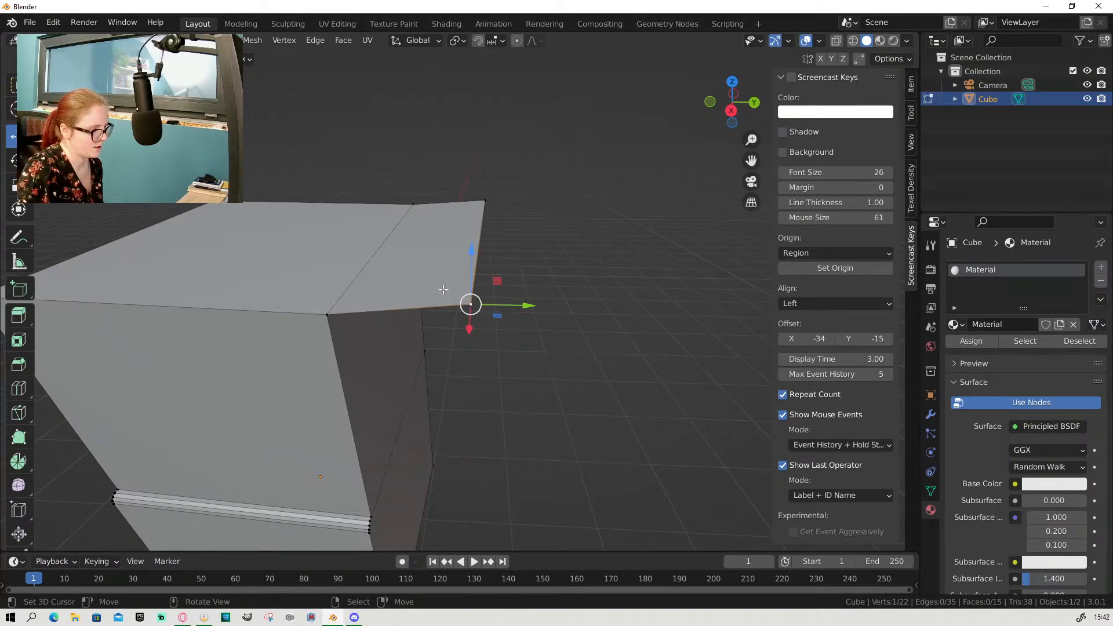
pyautogui.press('3')
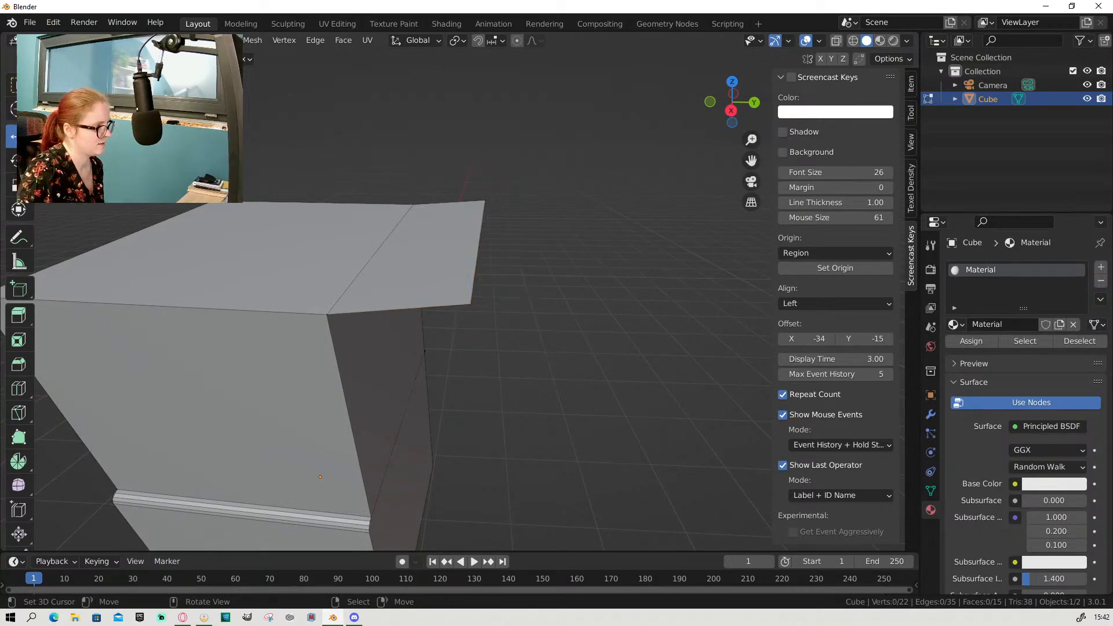
pyautogui.click(268, 278)
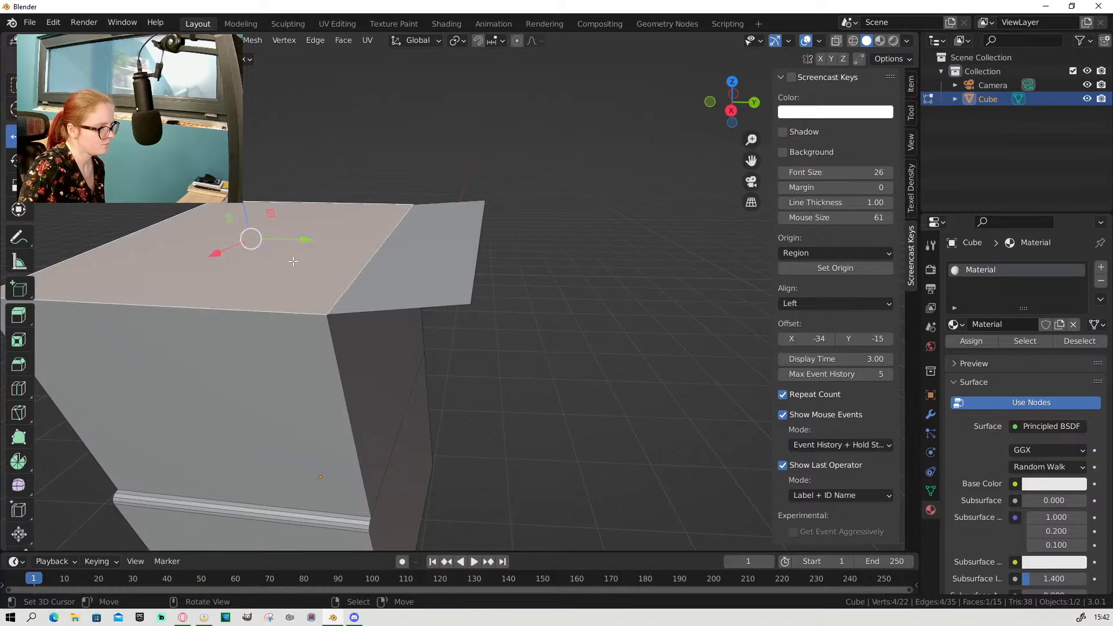
pyautogui.press('KP_Decimal')
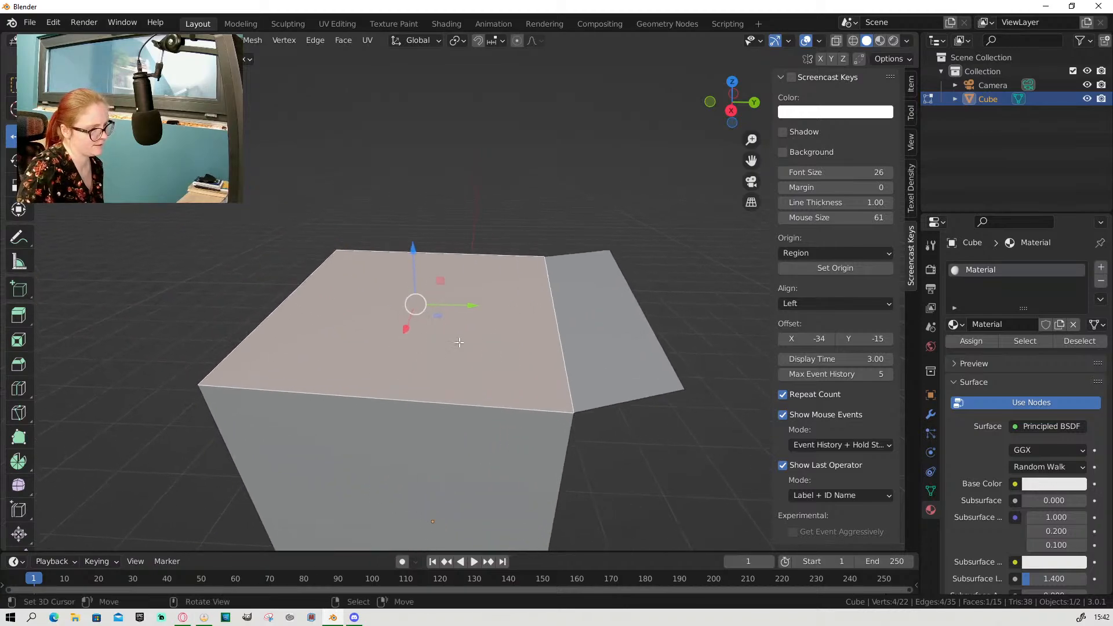
pyautogui.press('e')
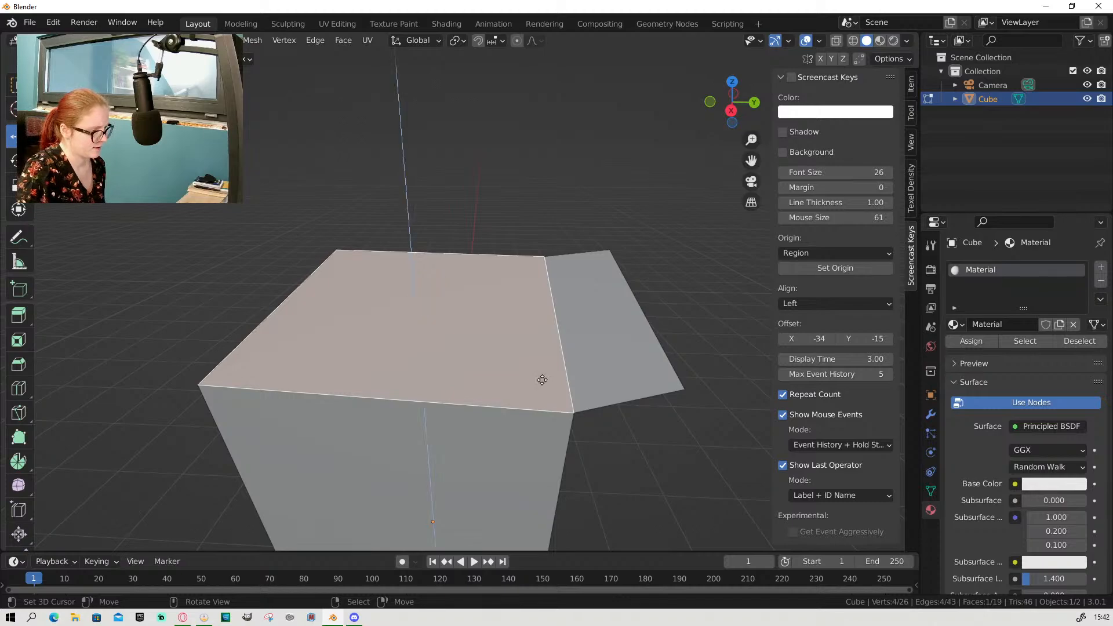
pyautogui.rightClick(541, 378)
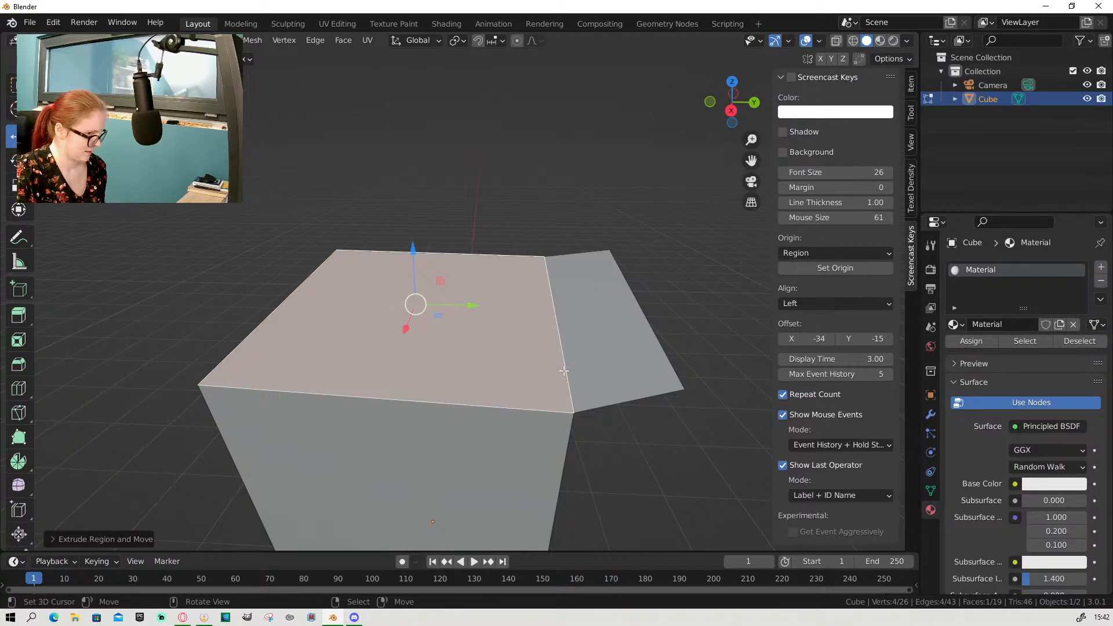
# Step: Inset the top face slightly and extrude the inner face downward to form a shallow recess
pyautogui.press('i')
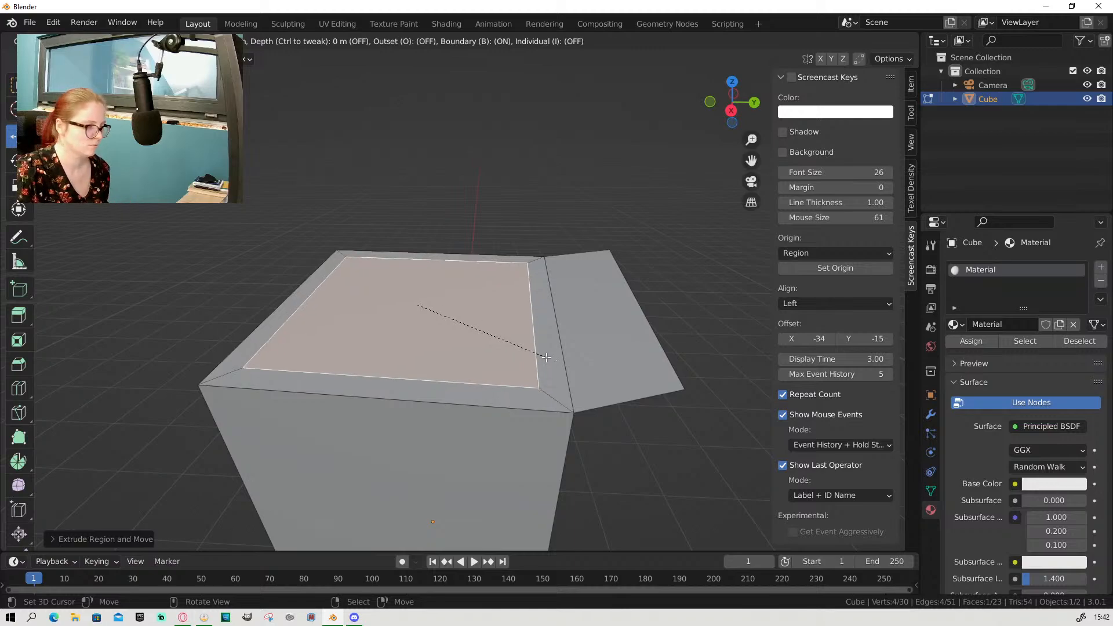
pyautogui.click(538, 357)
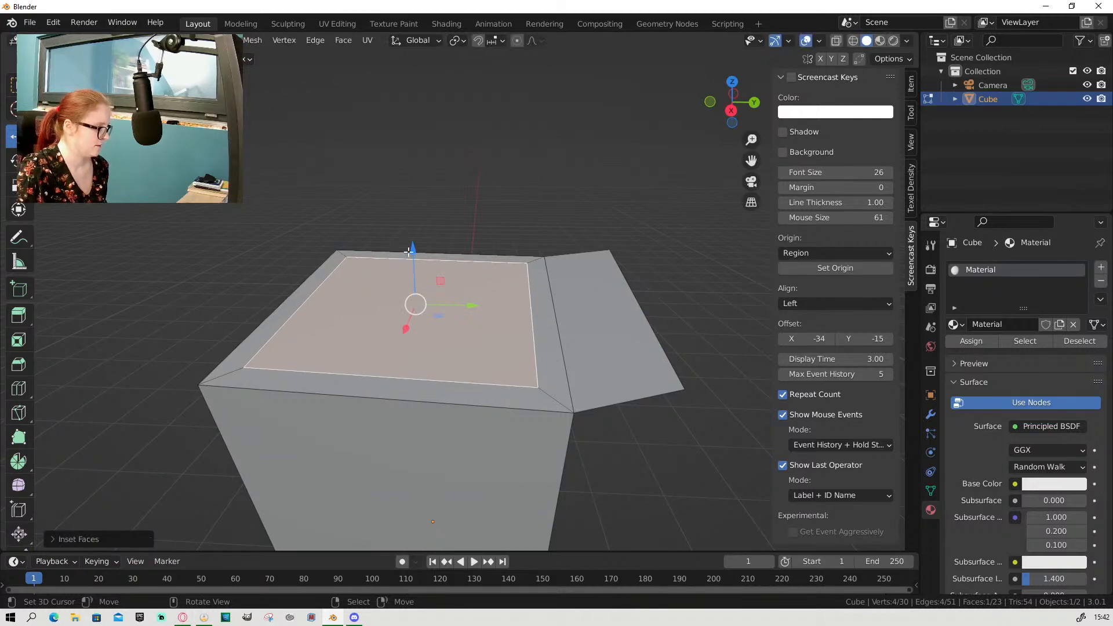
pyautogui.press('e')
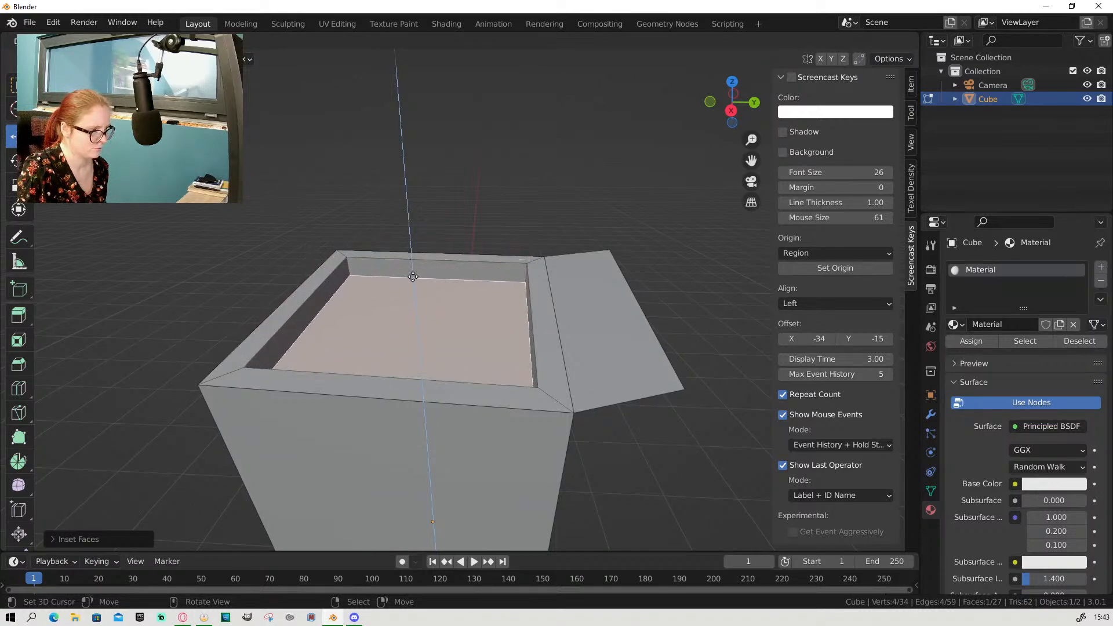
pyautogui.click(469, 366)
pyautogui.moveTo(469, 365); pyautogui.dragTo(520, 355, button='middle')
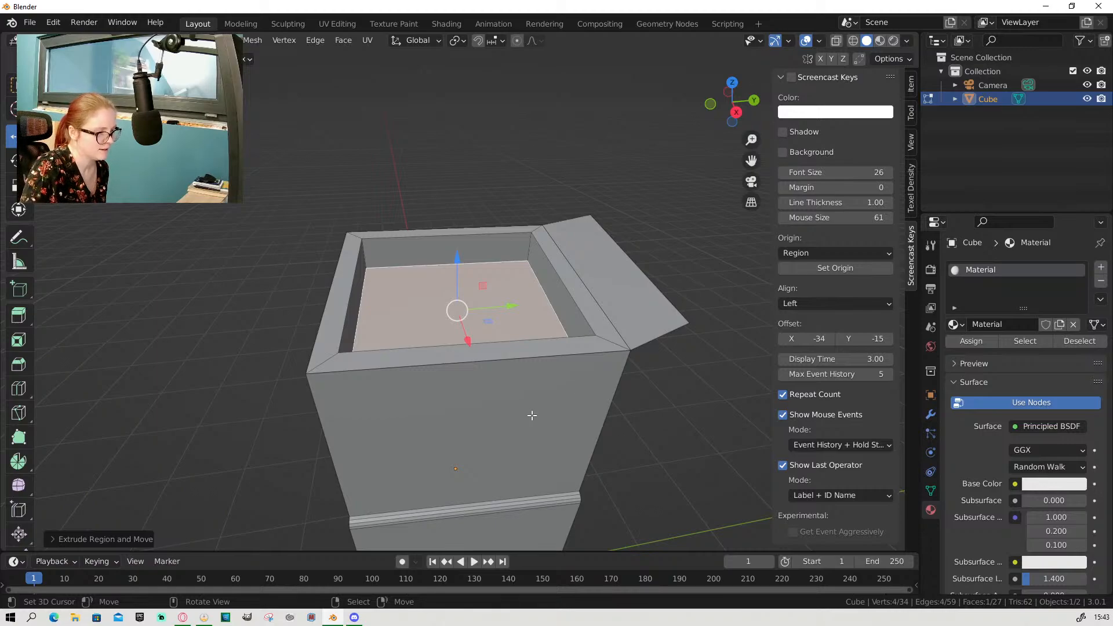
# Step: Switch the viewport to wireframe shading and clear the selection of the recess floor face
pyautogui.moveTo(528, 408); pyautogui.dragTo(525, 365, button='middle')
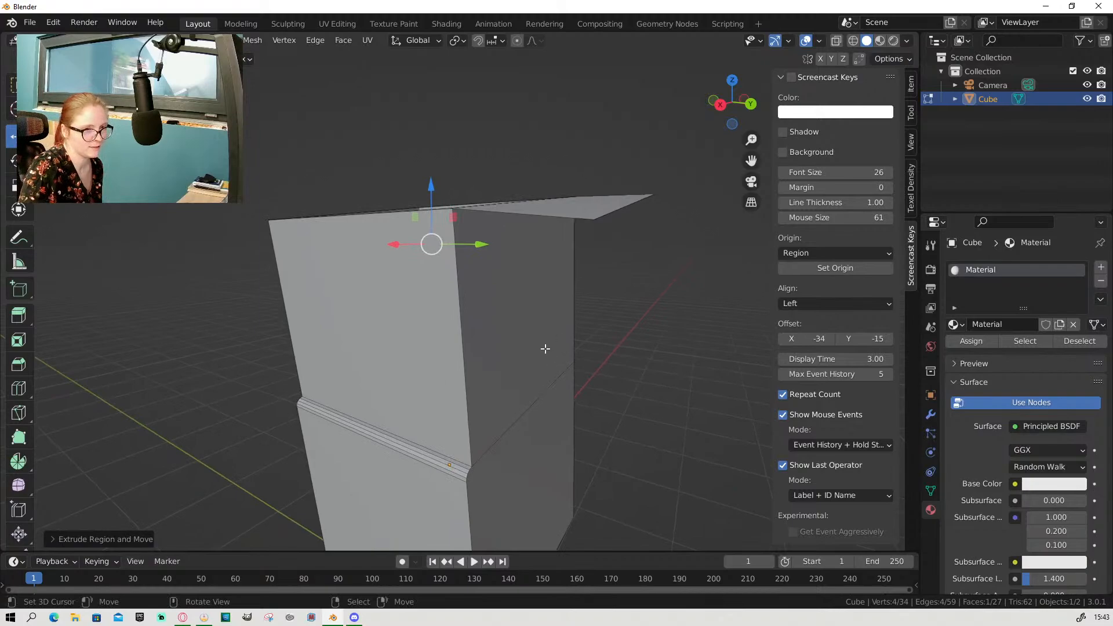
pyautogui.moveTo(426, 342); pyautogui.dragTo(479, 344, button='middle')
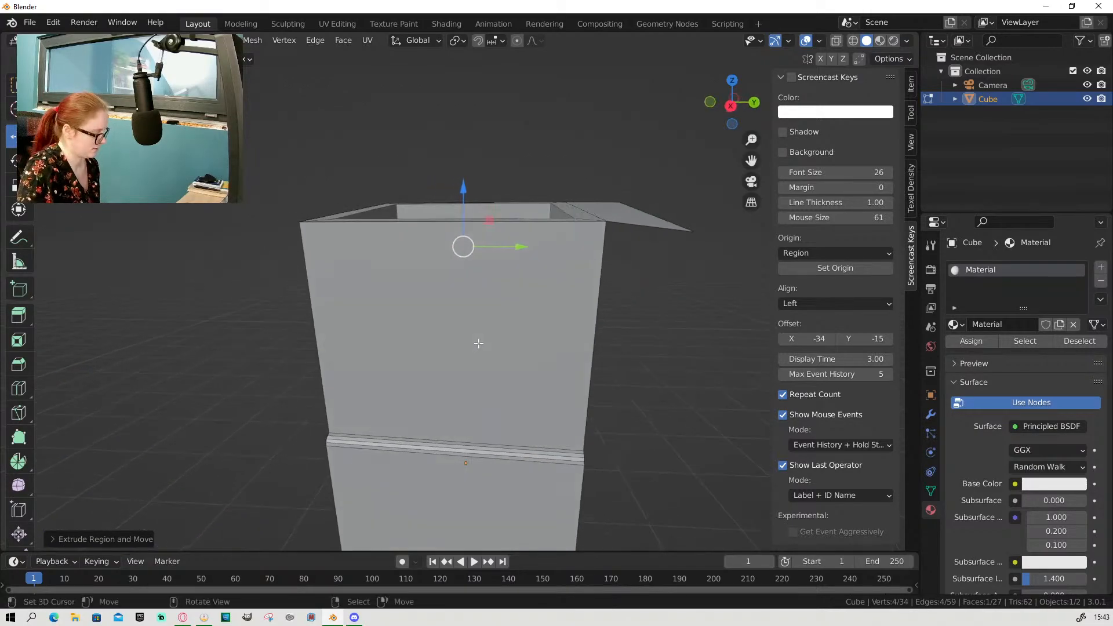
pyautogui.press('z')
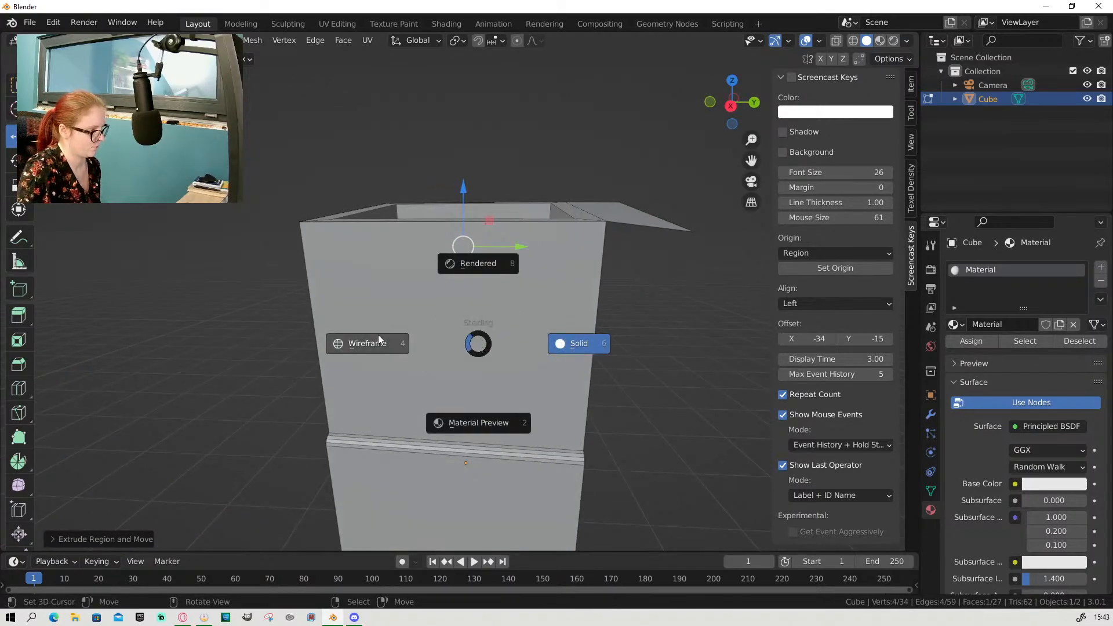
pyautogui.click(379, 336)
pyautogui.click(452, 331)
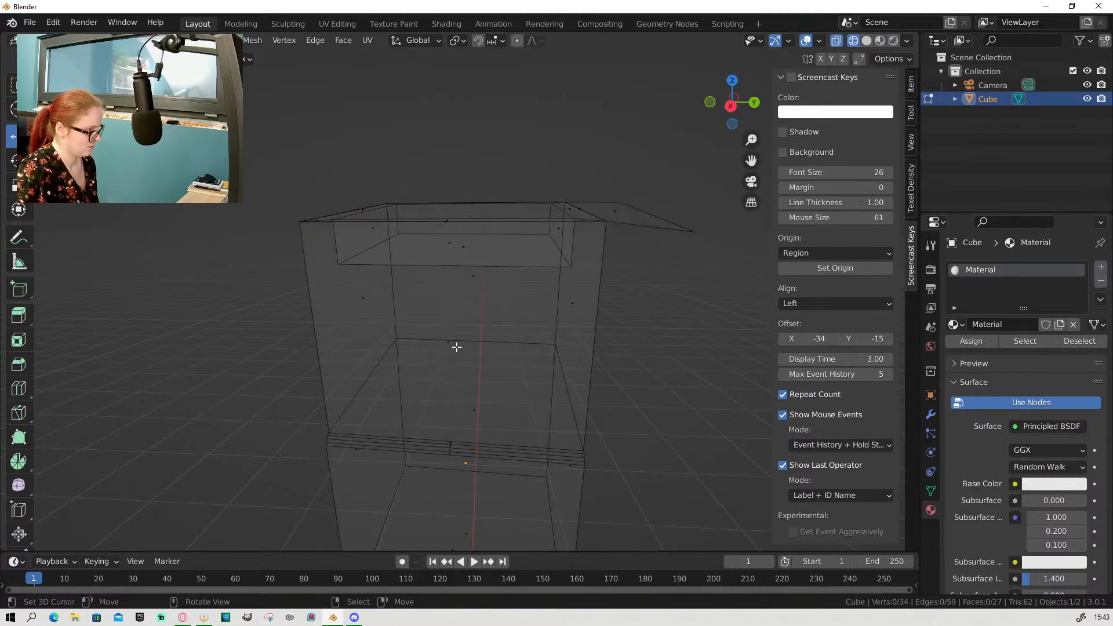
# Step: Add a single loop cut around the block midway between its rim and the beveled band
pyautogui.hotkey('ctrl', 'r')
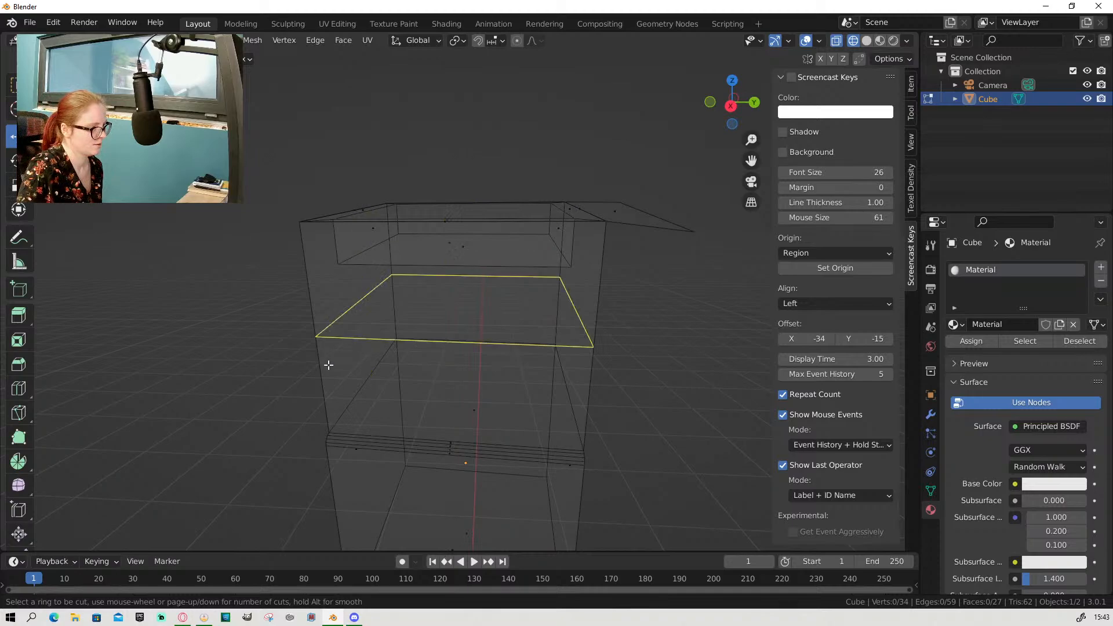
pyautogui.click(326, 365)
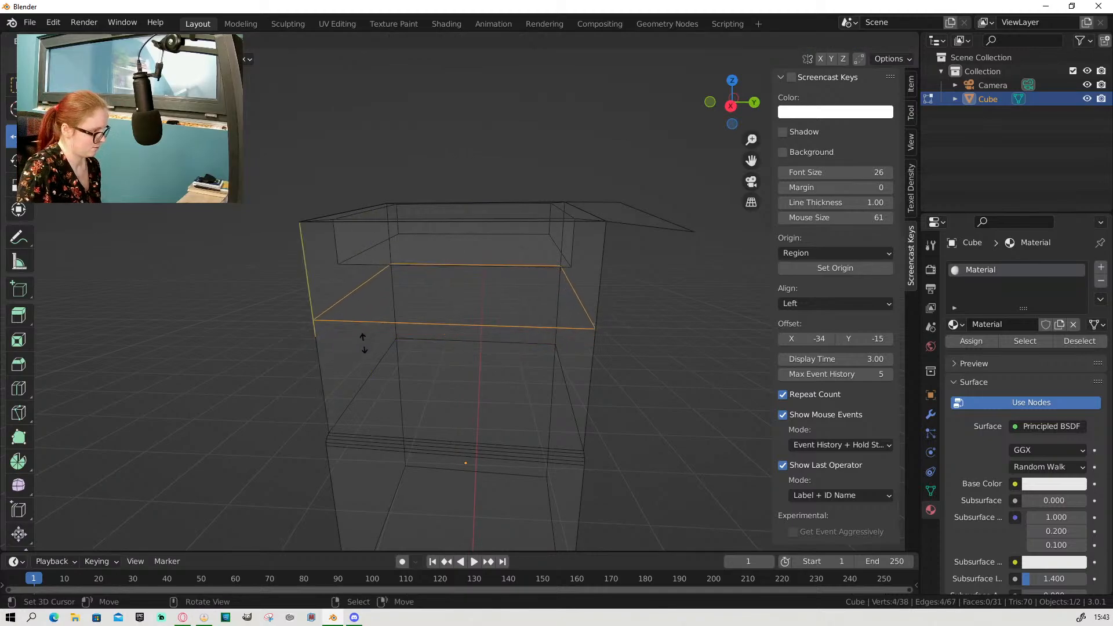
pyautogui.click(374, 358)
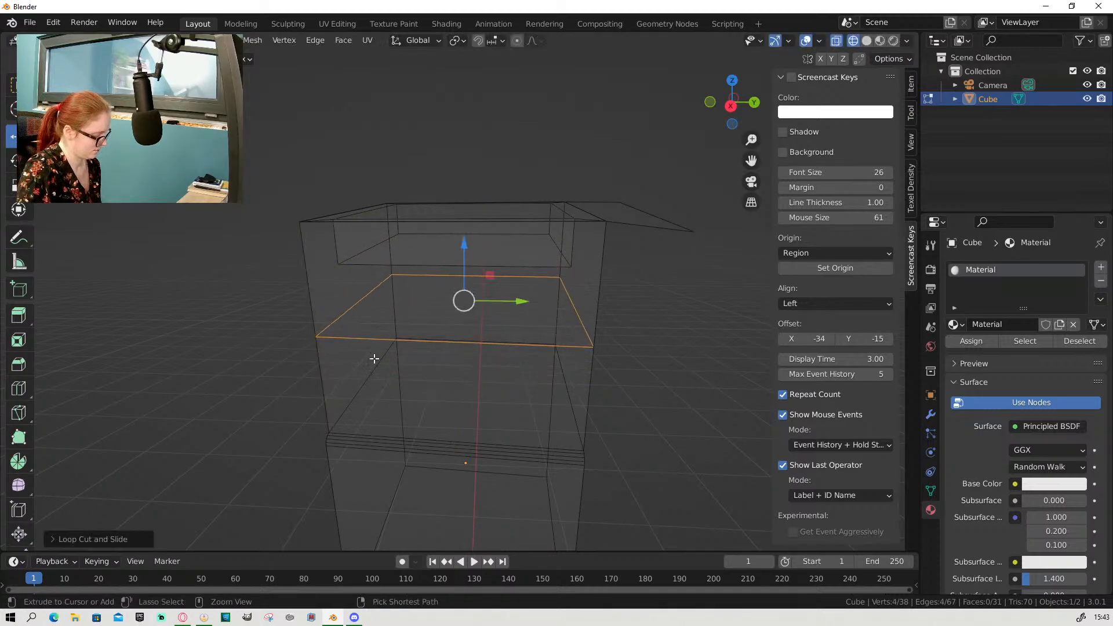
pyautogui.hotkey('ctrl', 'r')
pyautogui.scroll(1, 375, 357)
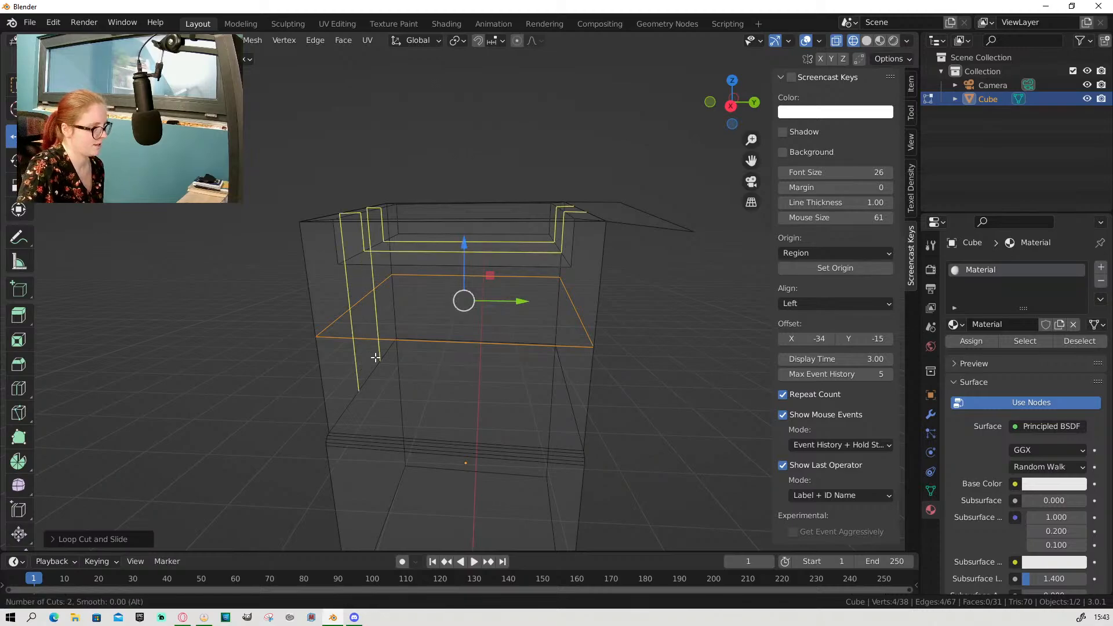
pyautogui.scroll(3, 375, 358)
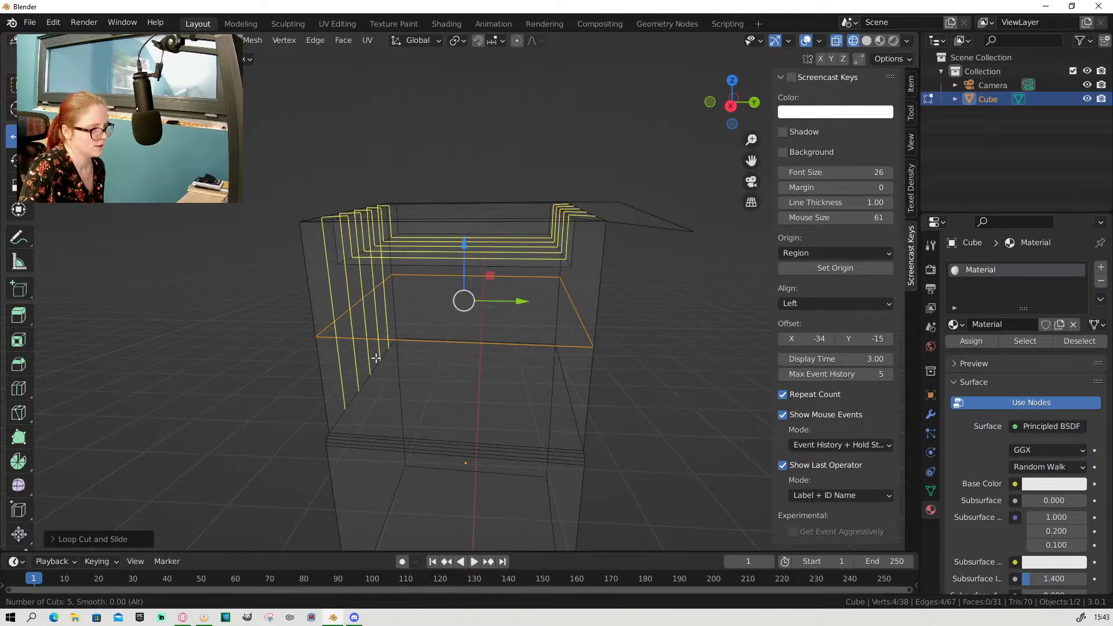
pyautogui.scroll(1, 376, 358)
pyautogui.scroll(-5, 378, 359)
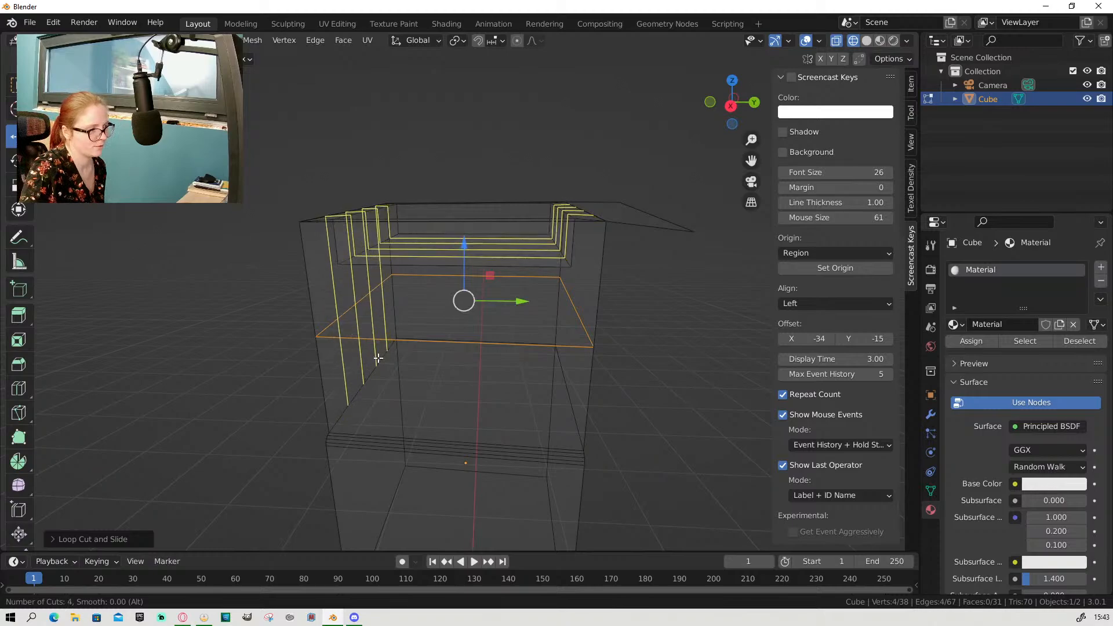
pyautogui.press('Escape')
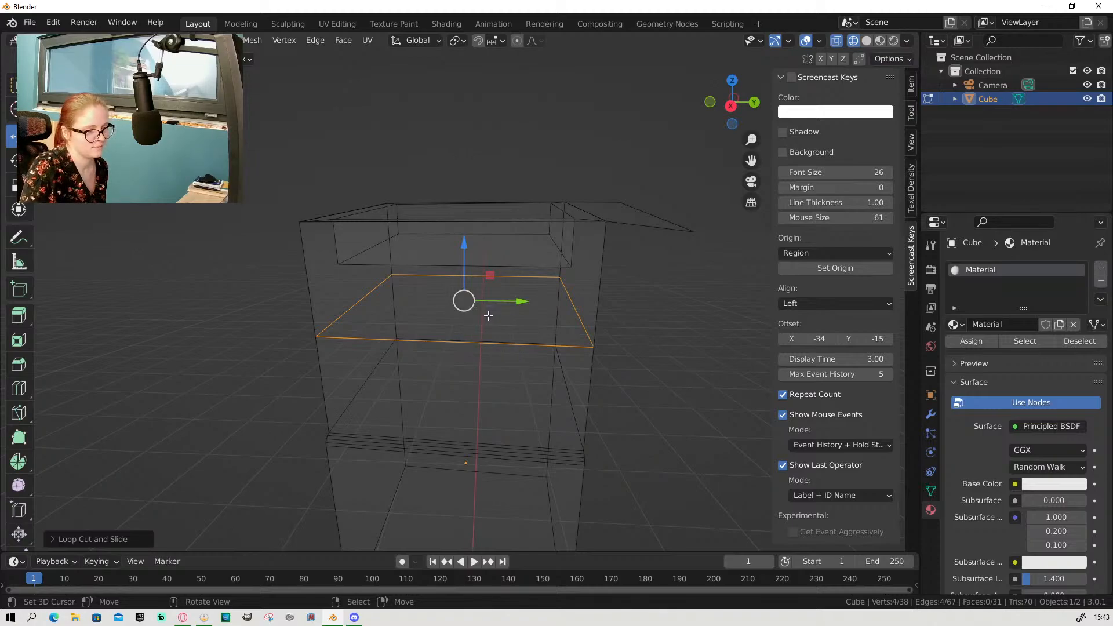
# Step: Leave Edit Mode and return the viewport to solid shading
pyautogui.click(605, 373)
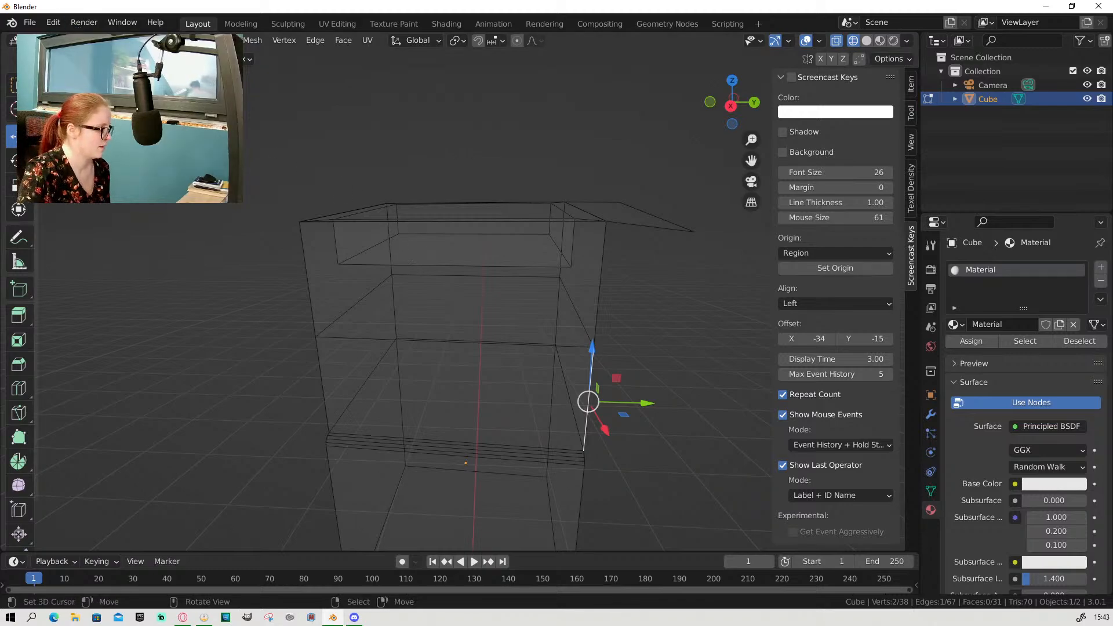
pyautogui.press('Tab')
pyautogui.press('z')
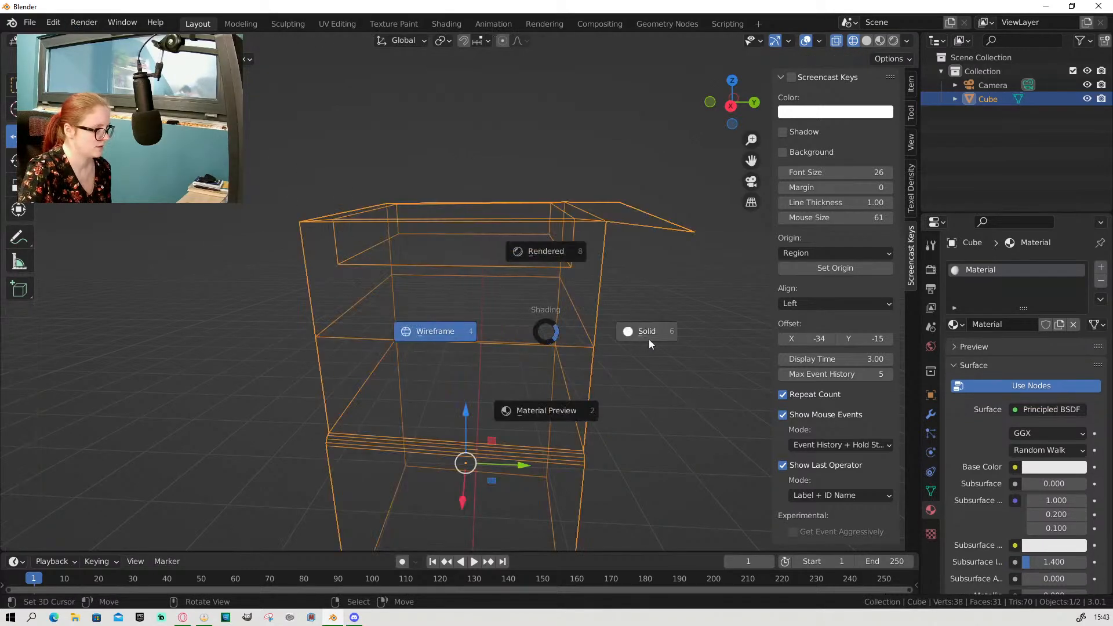
pyautogui.click(650, 336)
pyautogui.moveTo(658, 265); pyautogui.dragTo(569, 283, button='middle')
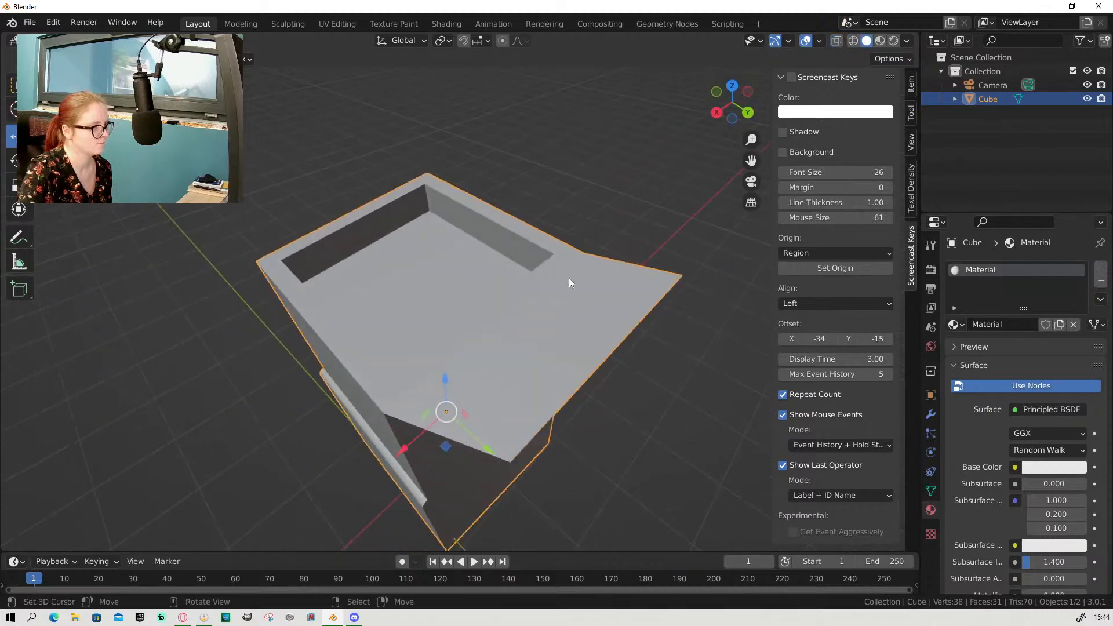
# Step: Open the UV Editing workspace and frame both the block and the empty UV grid in their views
pyautogui.click(337, 24)
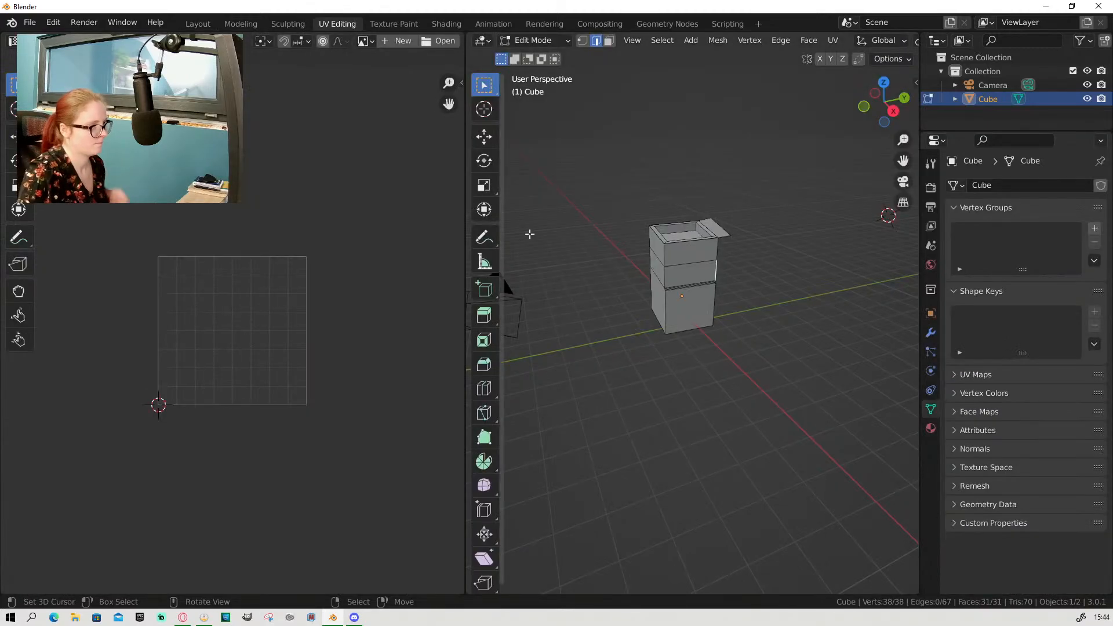
pyautogui.scroll(4, 711, 392)
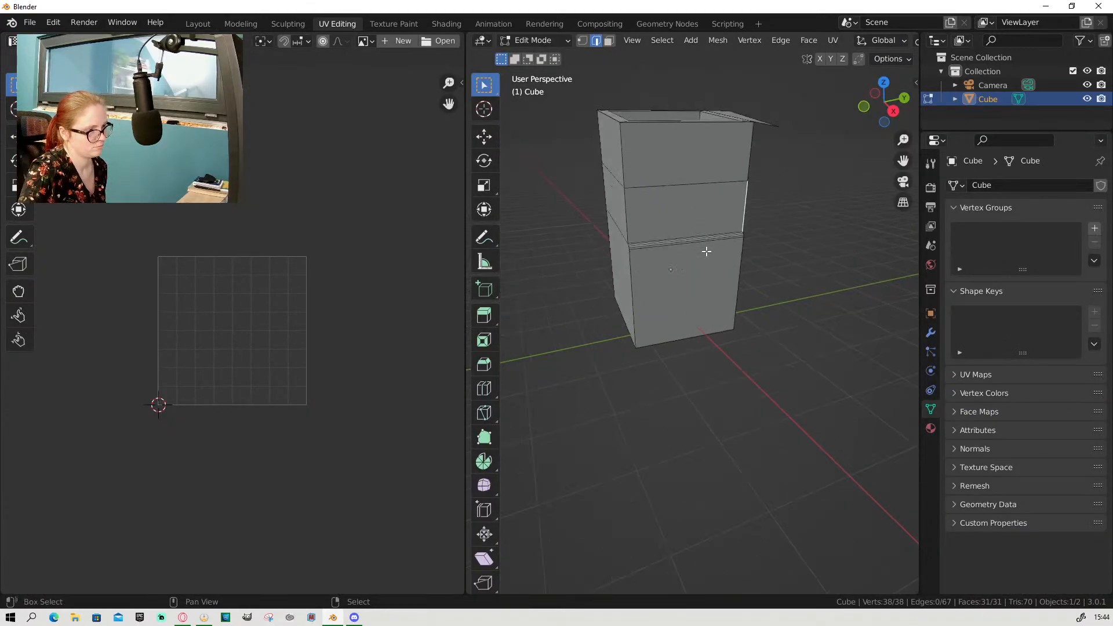
pyautogui.moveTo(705, 251); pyautogui.dragTo(756, 380, button='middle')
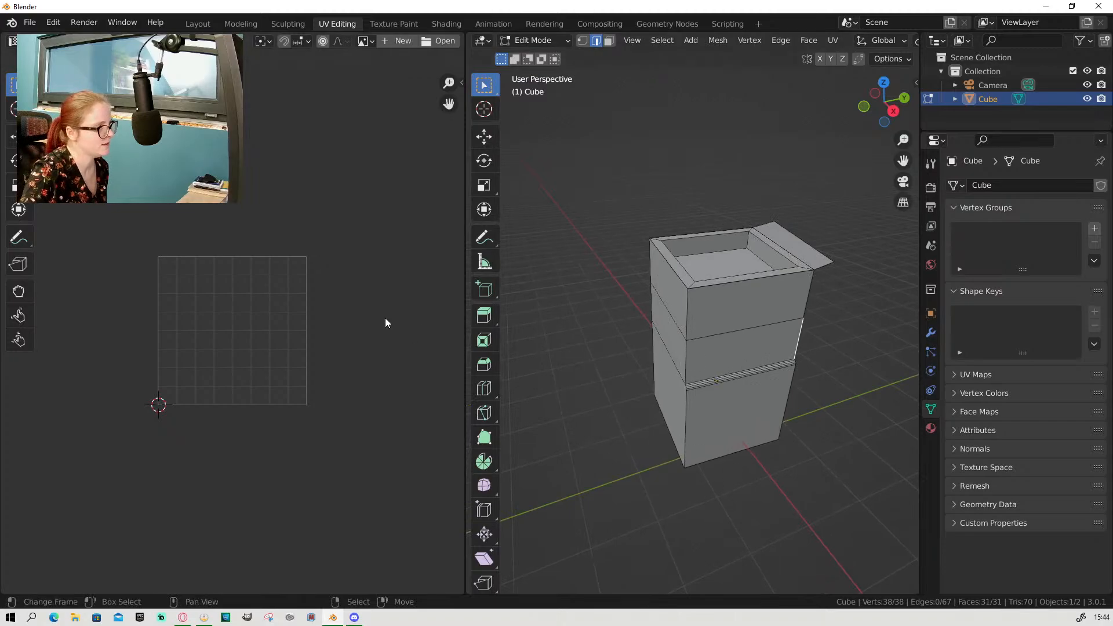
pyautogui.scroll(4, 220, 371)
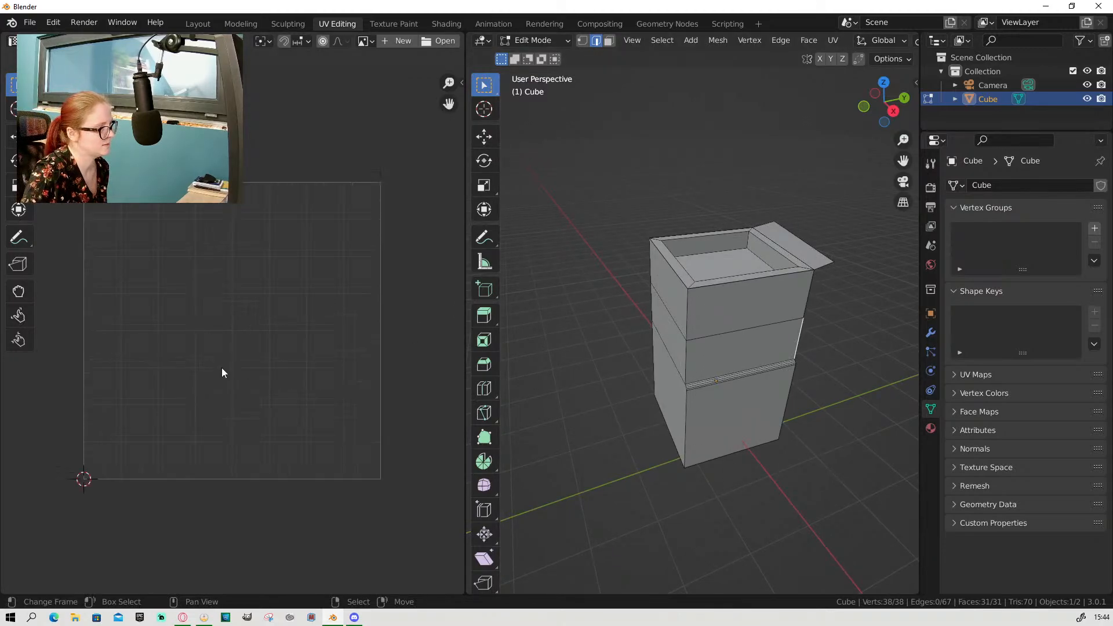
pyautogui.moveTo(288, 343); pyautogui.dragTo(298, 342, button='middle')
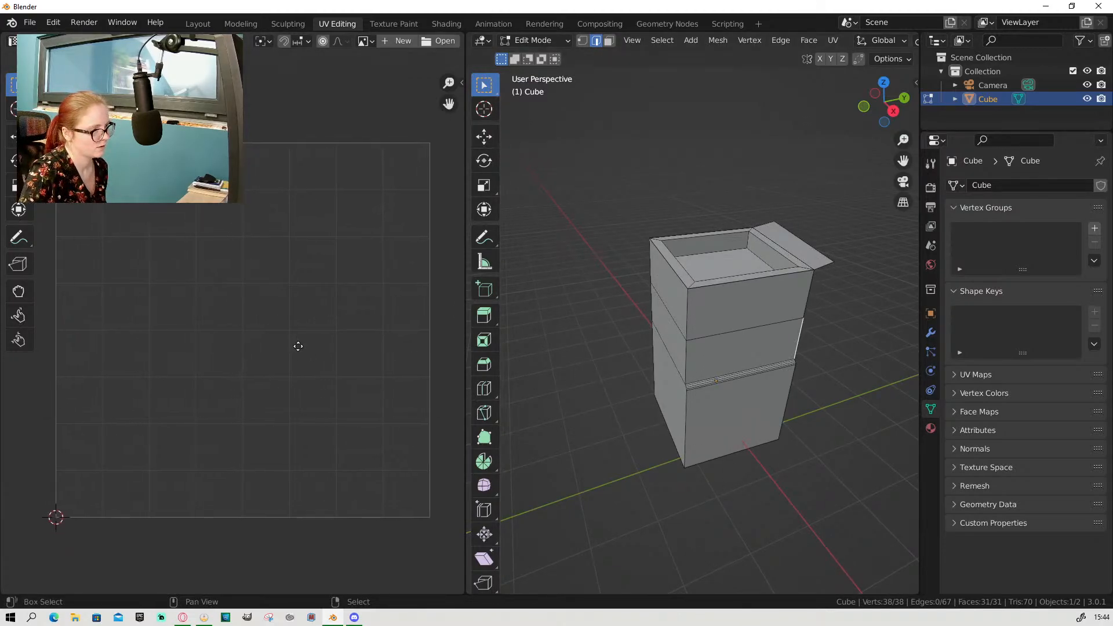
# Step: In face select mode, select the three stacked faces on the block's plain side, opposite the flap
pyautogui.click(729, 308)
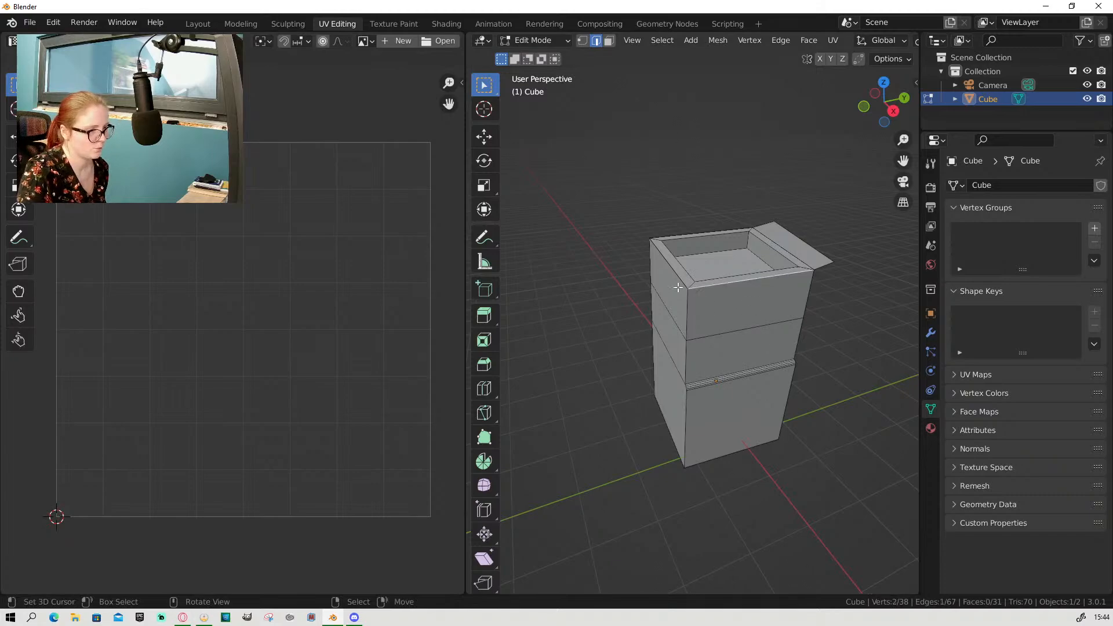
pyautogui.click(609, 41)
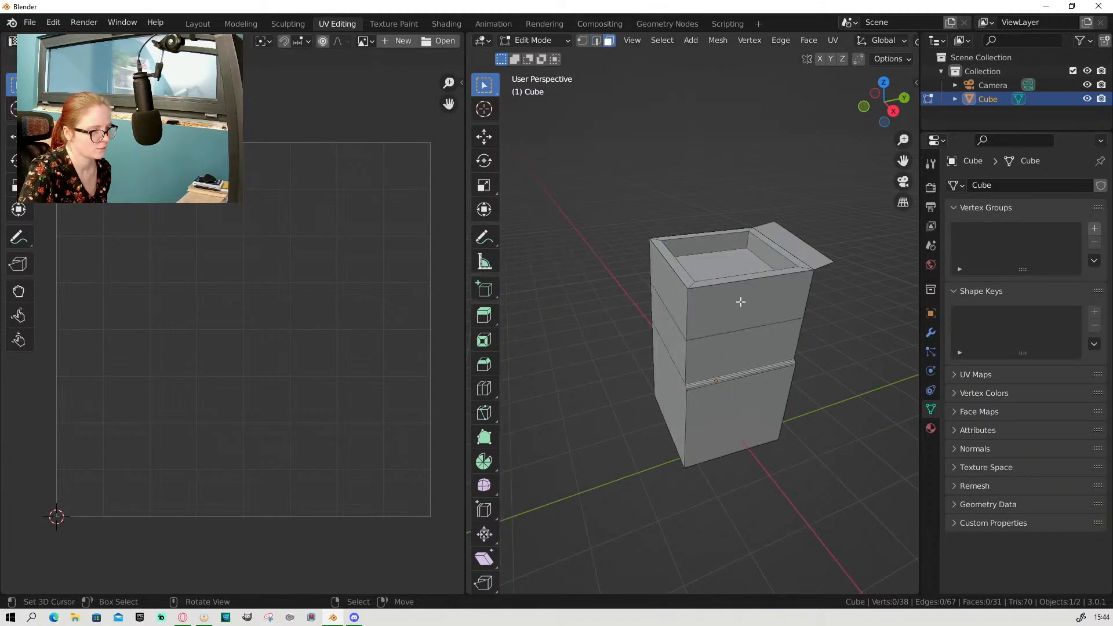
pyautogui.click(740, 301)
pyautogui.moveTo(743, 384); pyautogui.dragTo(783, 359, button='middle')
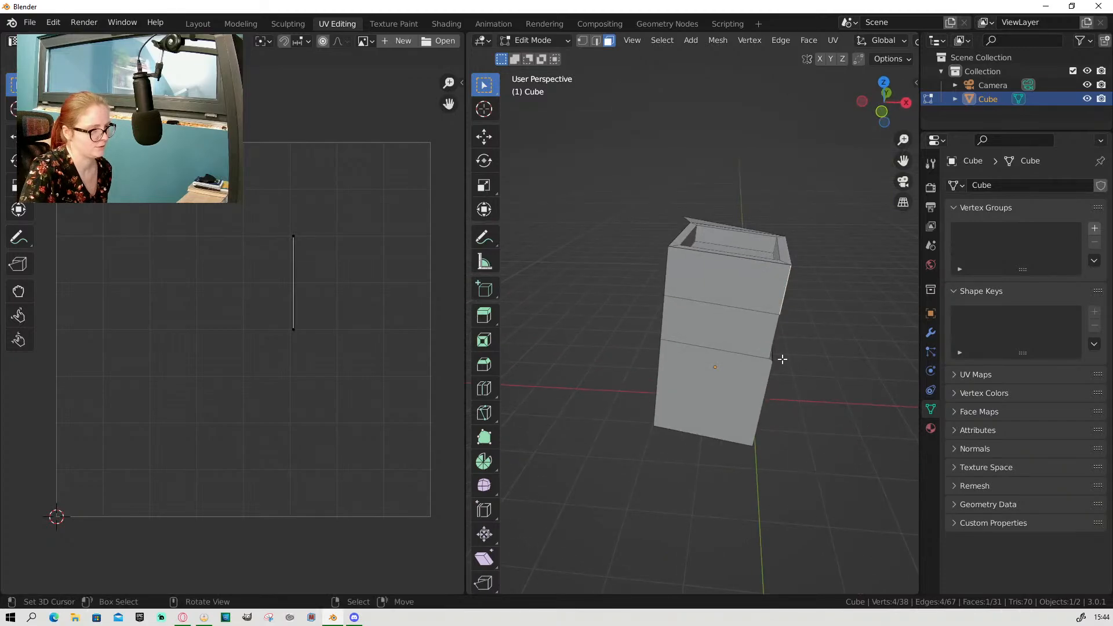
pyautogui.click(738, 294)
pyautogui.keyDown('shift'); pyautogui.click(741, 322); pyautogui.keyUp('shift')
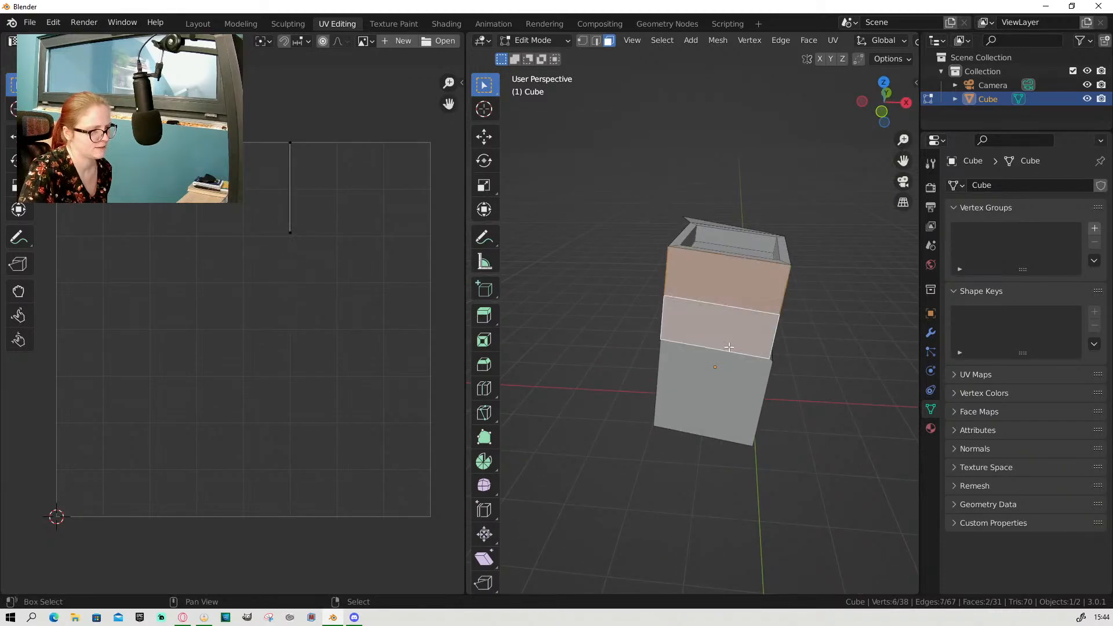
pyautogui.keyDown('shift'); pyautogui.click(734, 396); pyautogui.keyUp('shift')
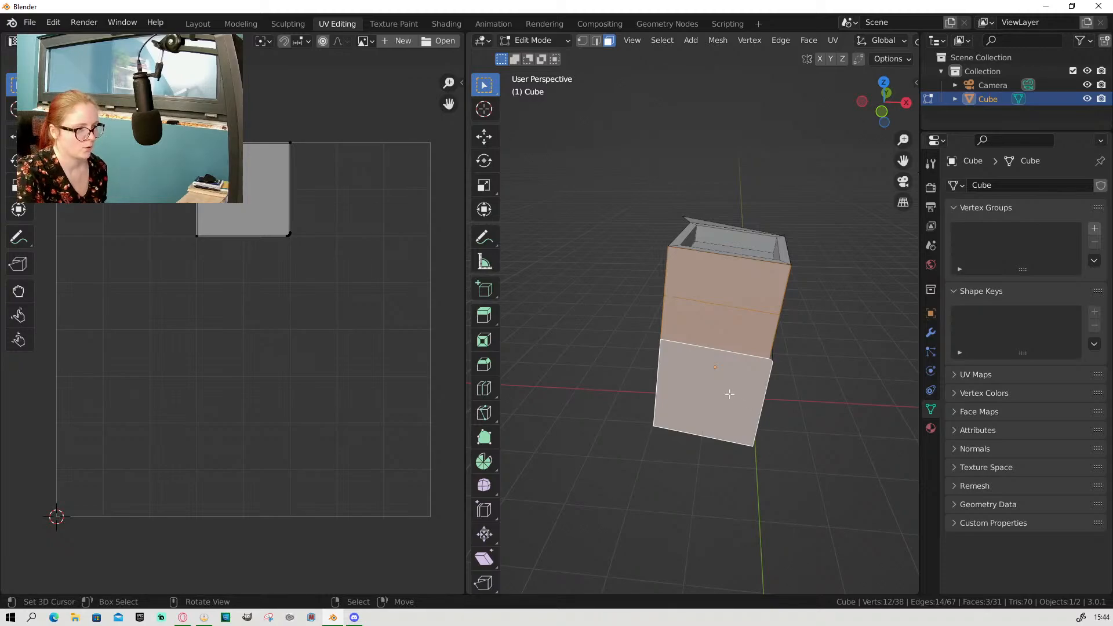
# Step: Unwrap the three selected side faces with Smart UV Project, keeping the default settings
pyautogui.press('u')
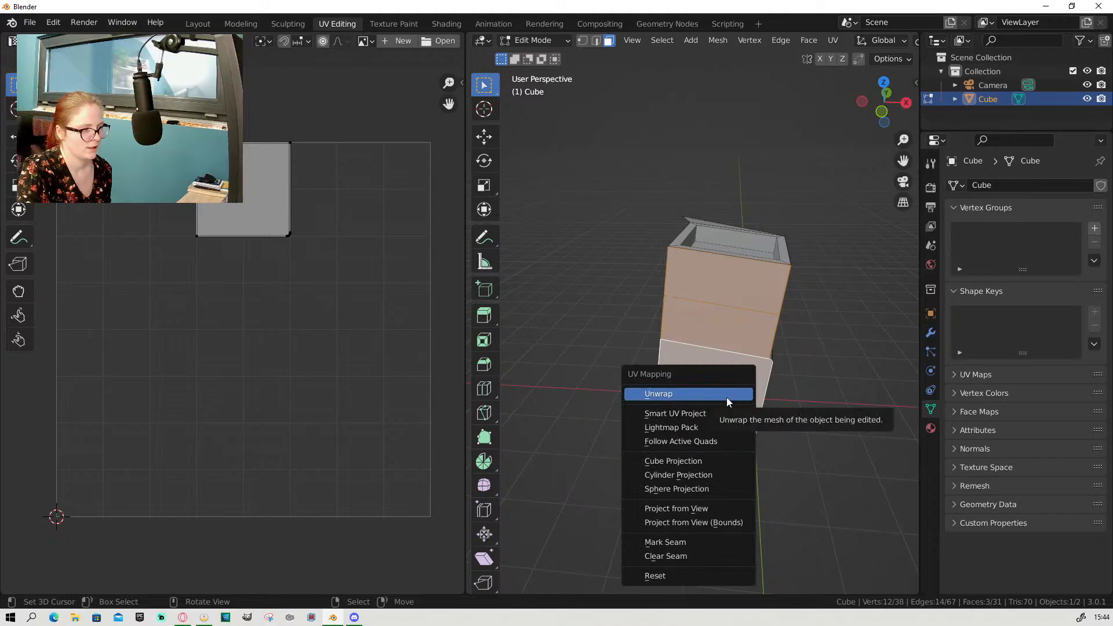
pyautogui.click(696, 414)
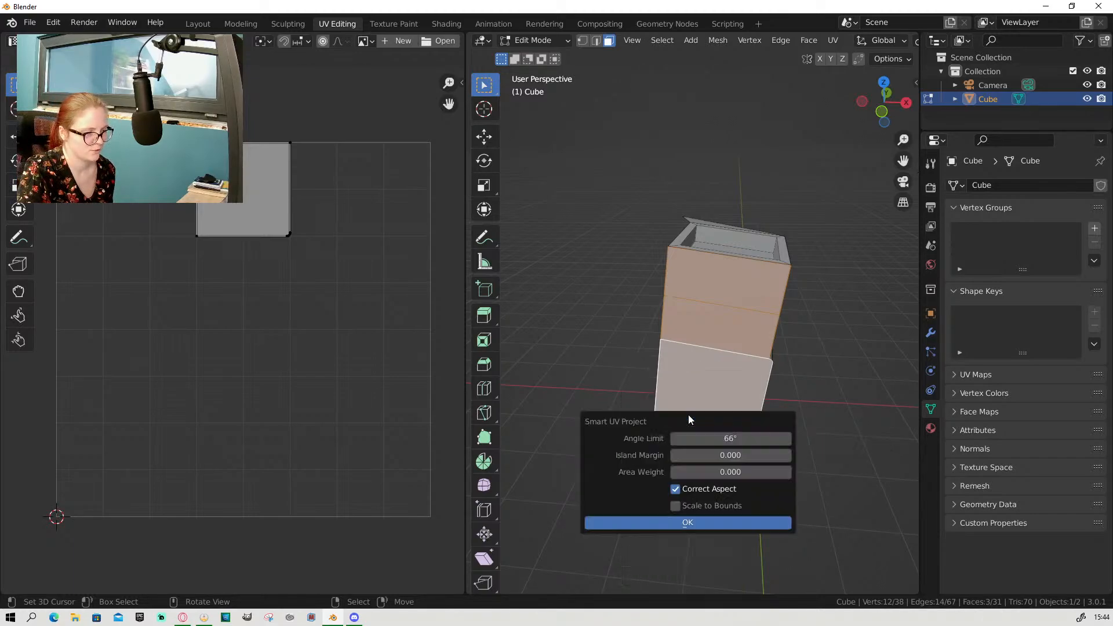
pyautogui.click(688, 522)
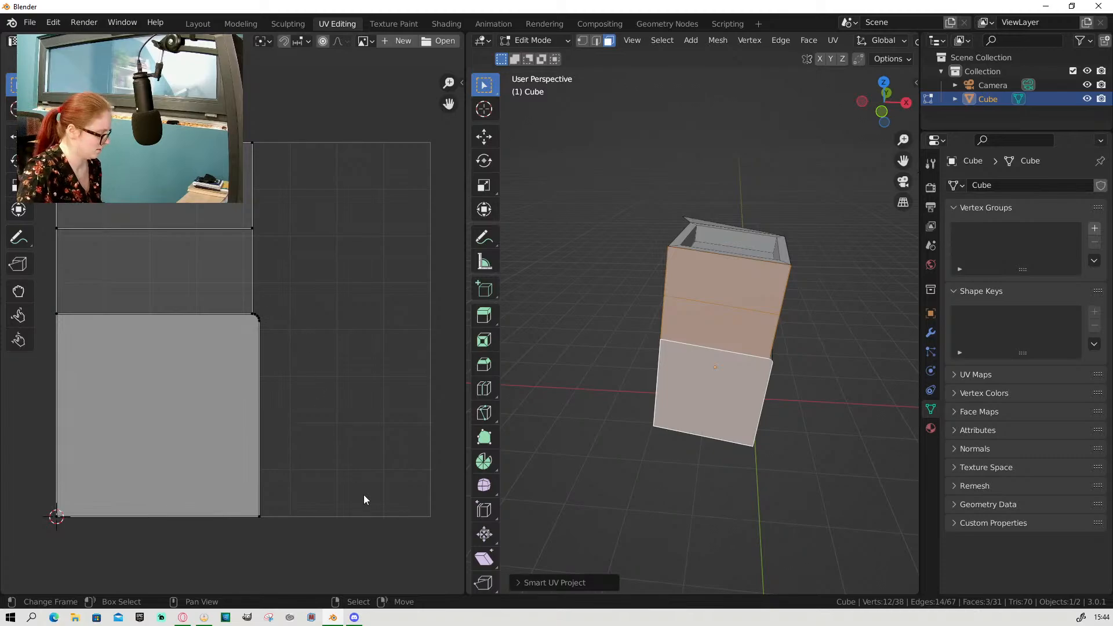
# Step: Select all the unwrapped UVs and scale them down slightly
pyautogui.press('a')
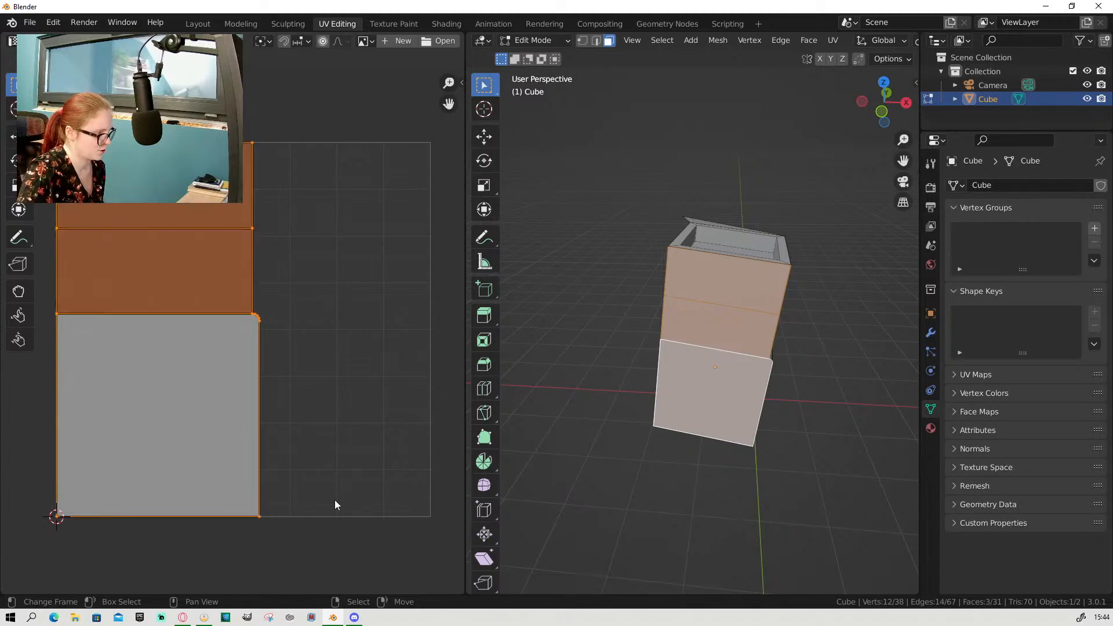
pyautogui.press('s')
pyautogui.click(310, 486)
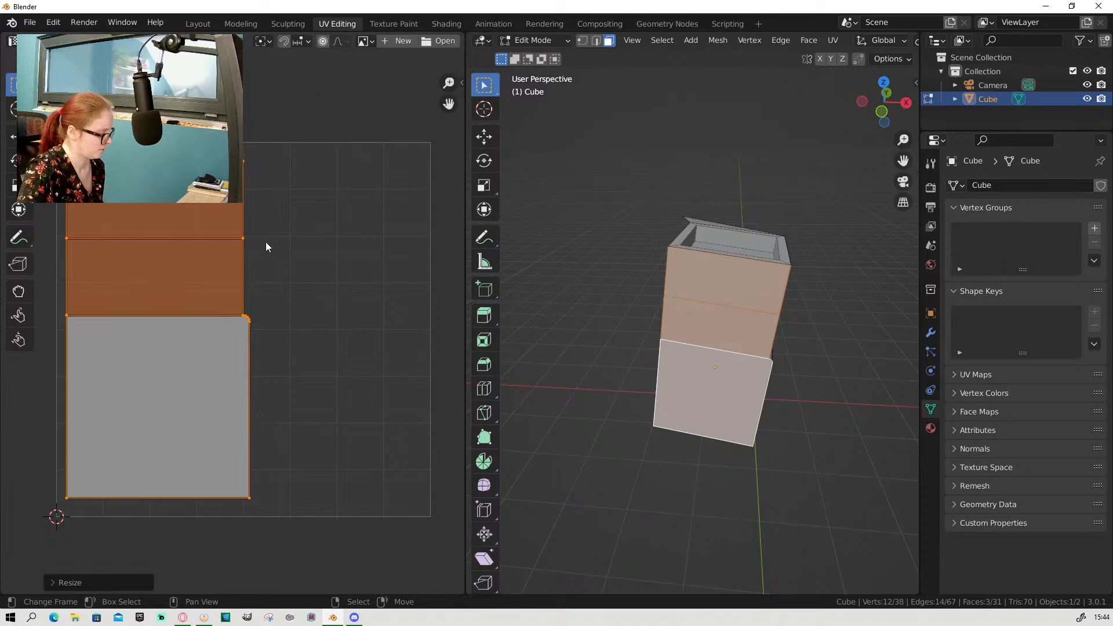
# Step: Rotate the UVs a quarter turn clockwise and move them inside the upper half of the UV square
pyautogui.press('r')
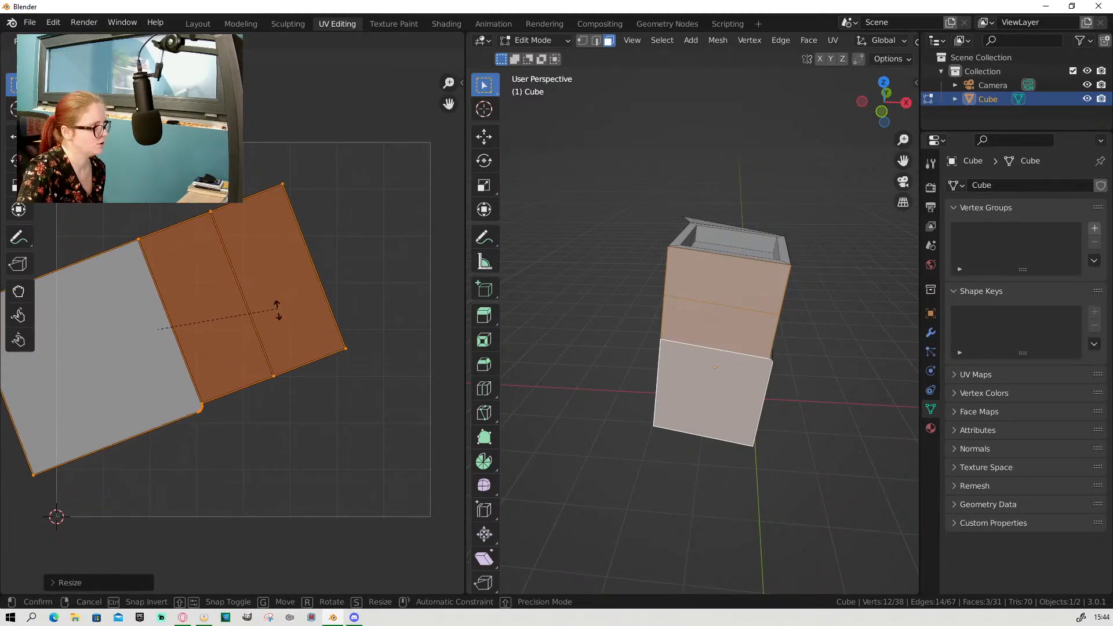
pyautogui.click(268, 346)
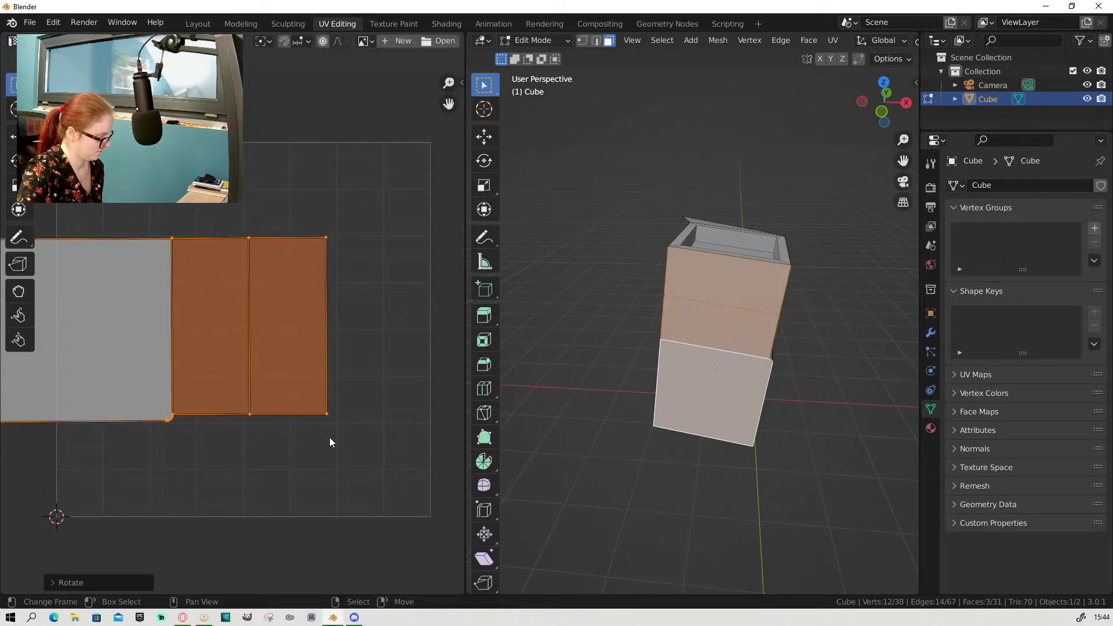
pyautogui.press('g')
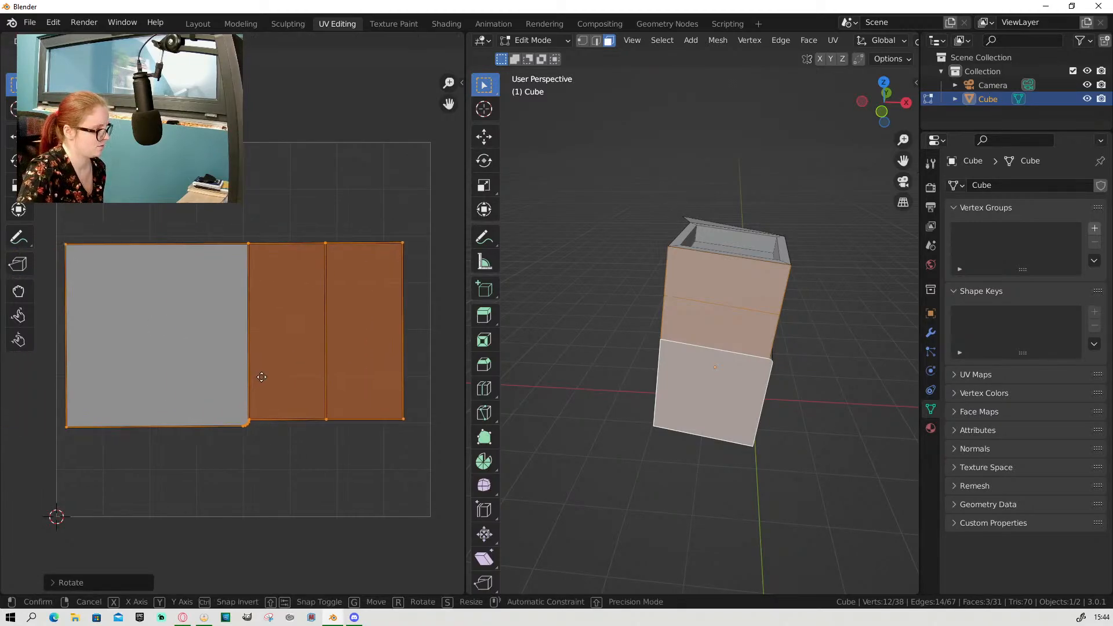
pyautogui.click(262, 303)
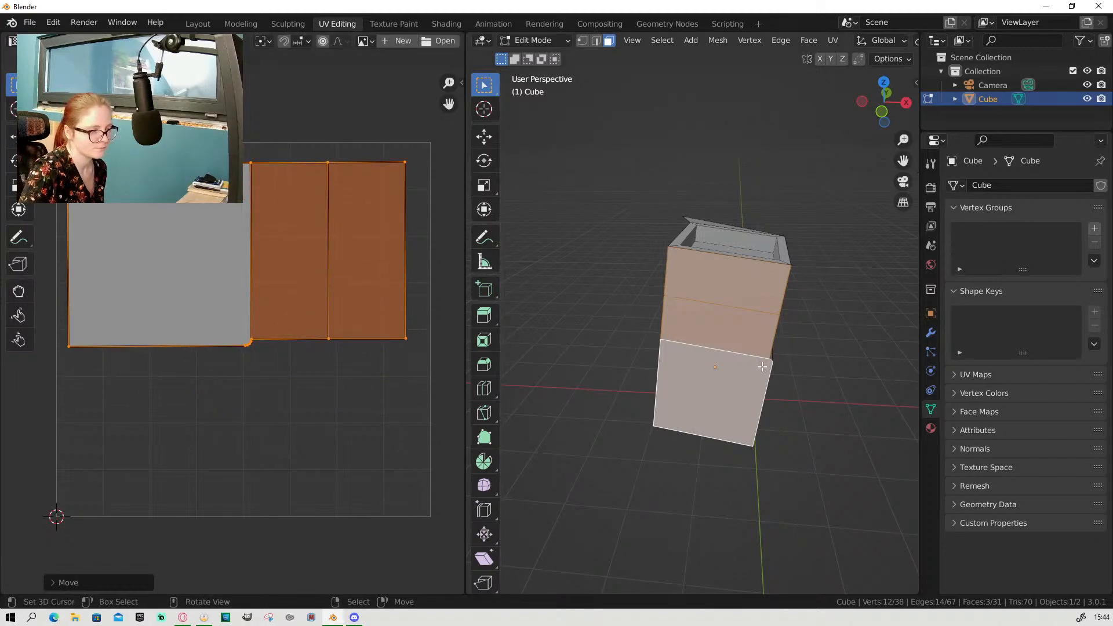
# Step: Select only the upper and middle faces of the unwrapped side in the 3D view
pyautogui.moveTo(763, 367); pyautogui.dragTo(720, 347, button='middle')
pyautogui.scroll(2, 720, 346)
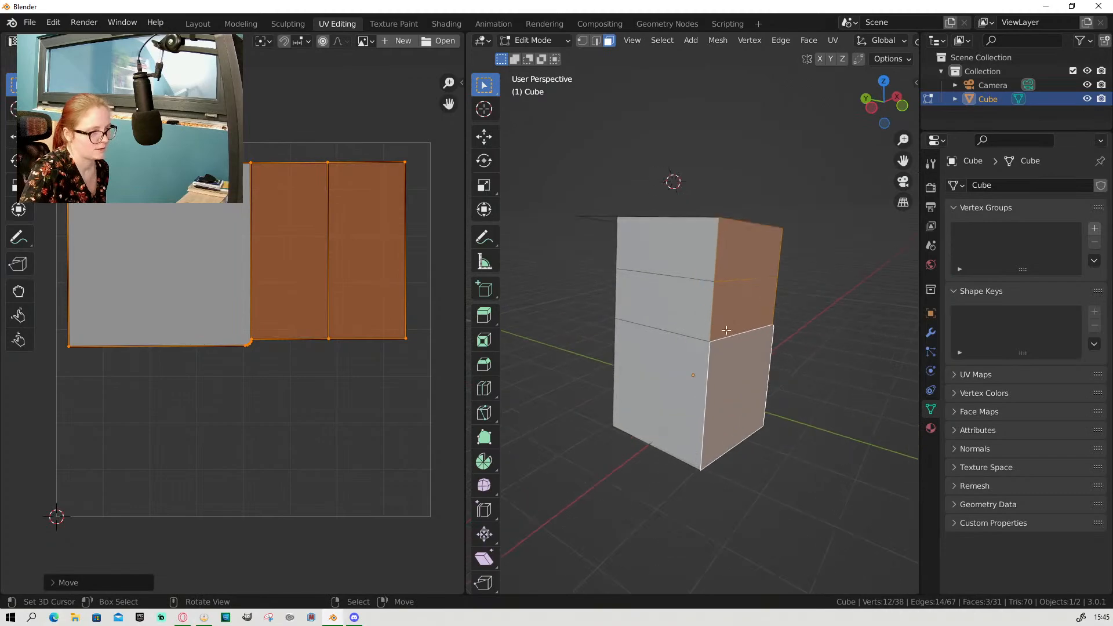
pyautogui.rightClick(746, 251)
pyautogui.keyDown('shift'); pyautogui.rightClick(736, 318); pyautogui.keyUp('shift')
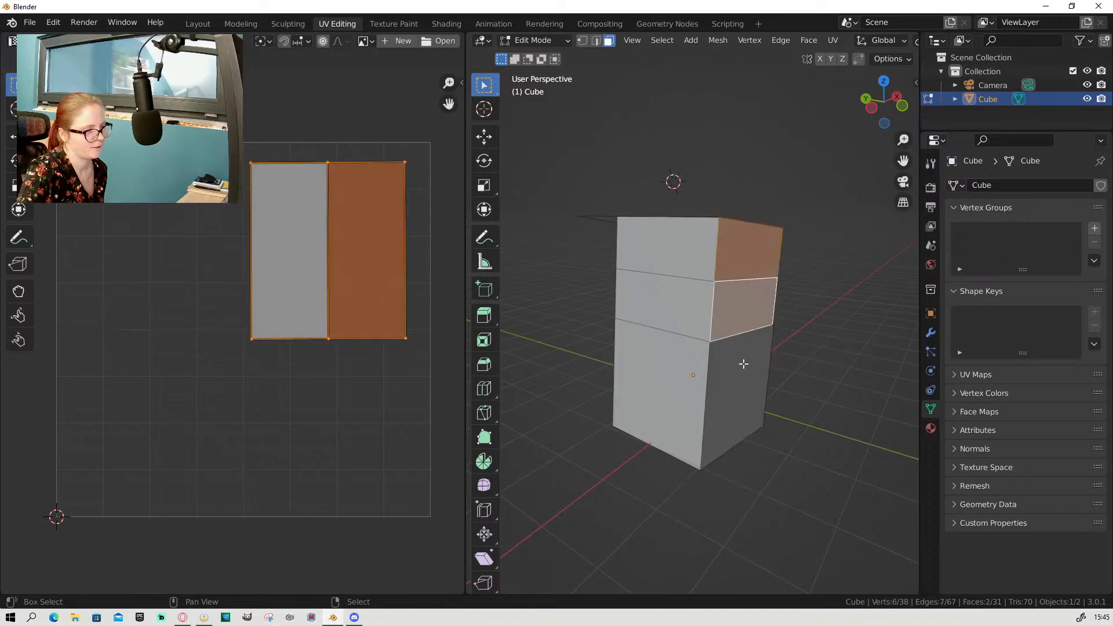
# Step: Add the lower face of this side and the three stacked faces of the opposite side to the selection
pyautogui.keyDown('shift'); pyautogui.rightClick(744, 366); pyautogui.keyUp('shift')
pyautogui.moveTo(724, 398); pyautogui.dragTo(874, 398, button='middle')
pyautogui.keyDown('shift'); pyautogui.rightClick(605, 268); pyautogui.keyUp('shift')
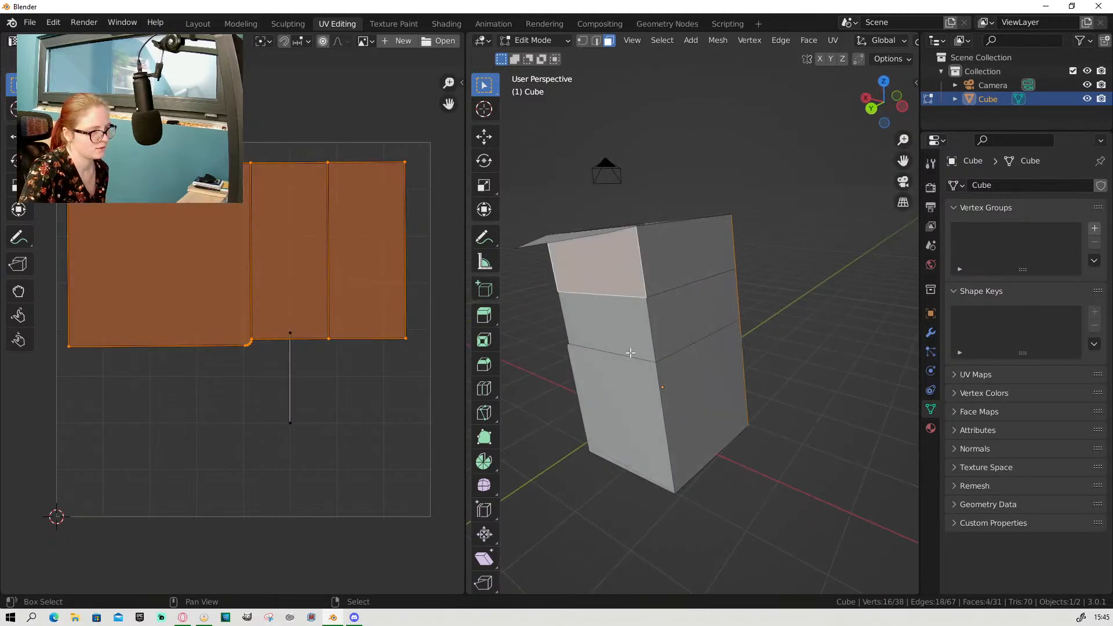
pyautogui.keyDown('shift'); pyautogui.rightClick(630, 351); pyautogui.keyUp('shift')
pyautogui.keyDown('shift'); pyautogui.rightClick(626, 395); pyautogui.keyUp('shift')
# Step: Unwrap the six selected side faces with Project from View in the front orthographic view
pyautogui.press('KP_1')
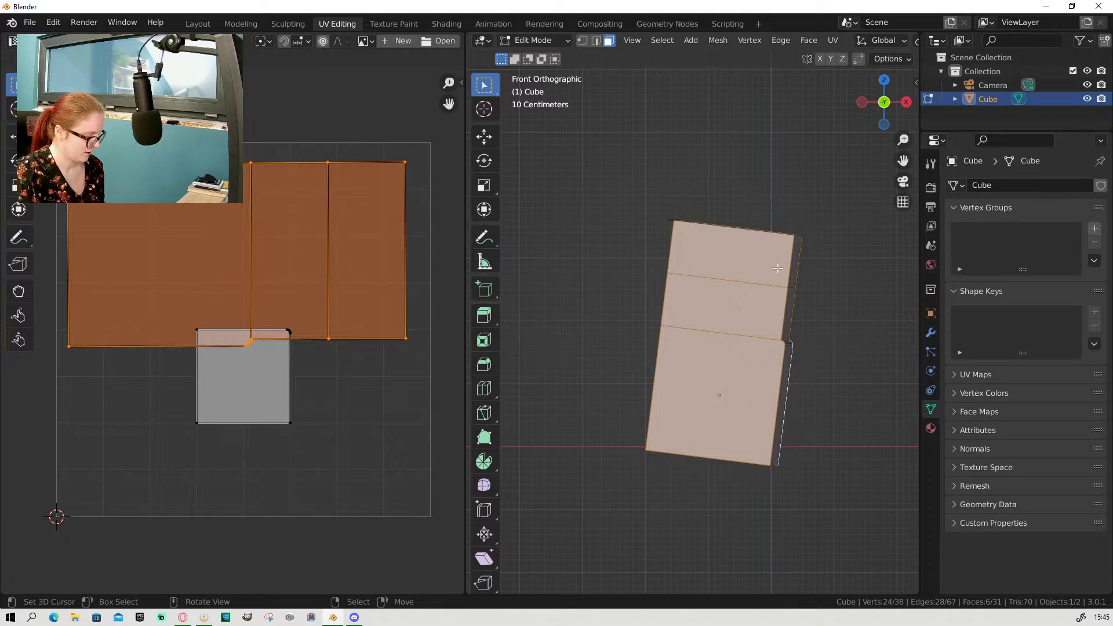
pyautogui.press('u')
pyautogui.click(754, 363)
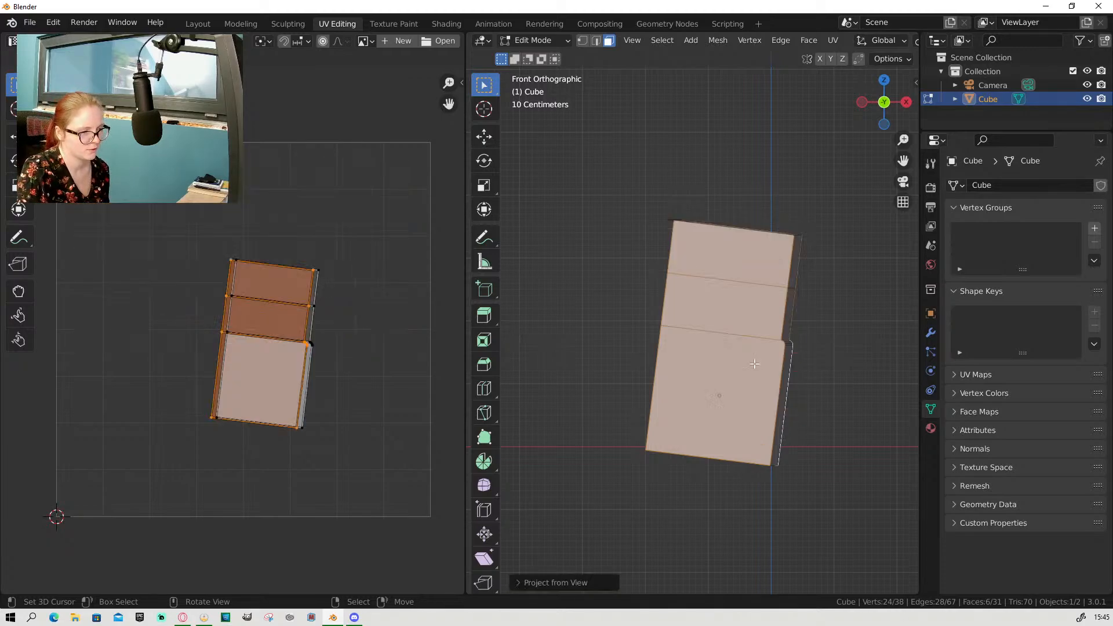
pyautogui.moveTo(719, 383); pyautogui.dragTo(673, 311, button='middle')
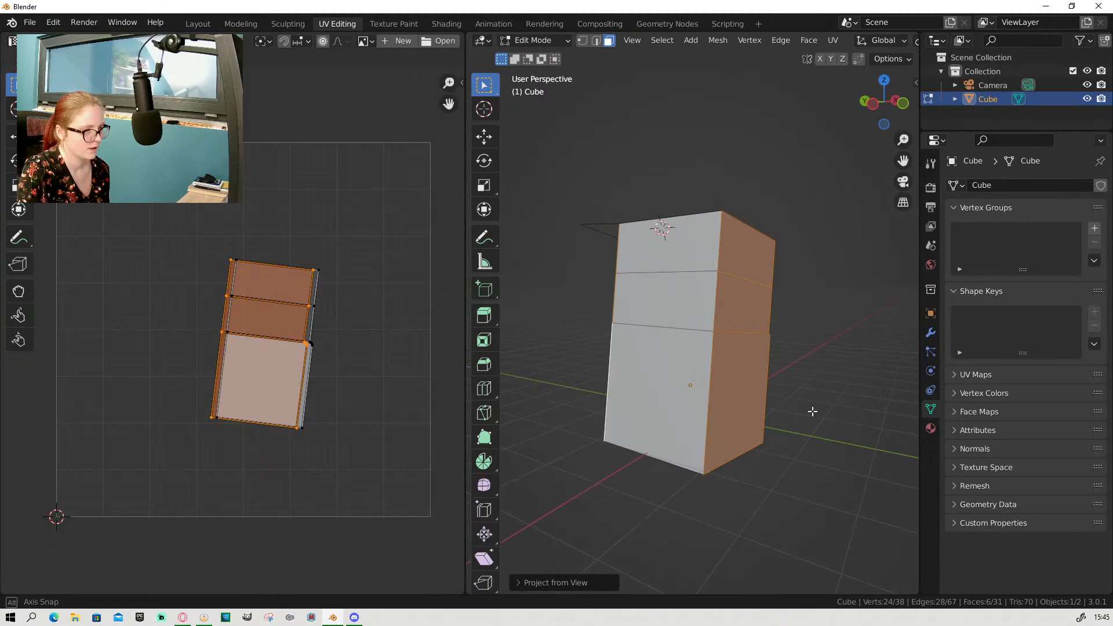
# Step: Select the recessed face inside the box's top and check the images available to the UV editor
pyautogui.click(689, 244)
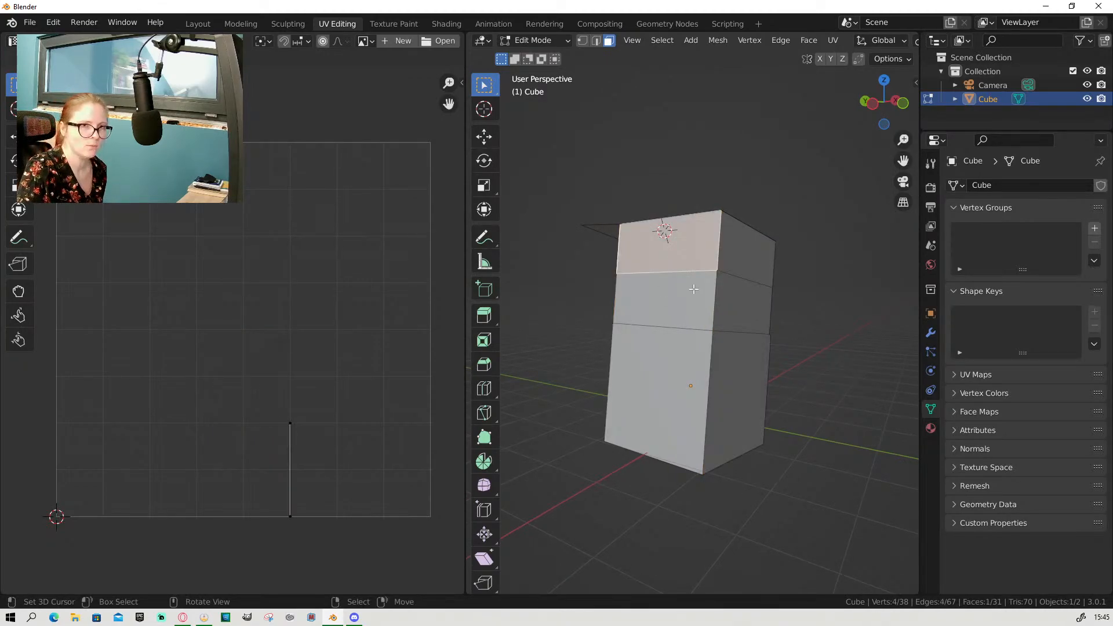
pyautogui.moveTo(709, 279); pyautogui.dragTo(734, 270, button='middle')
pyautogui.click(735, 269)
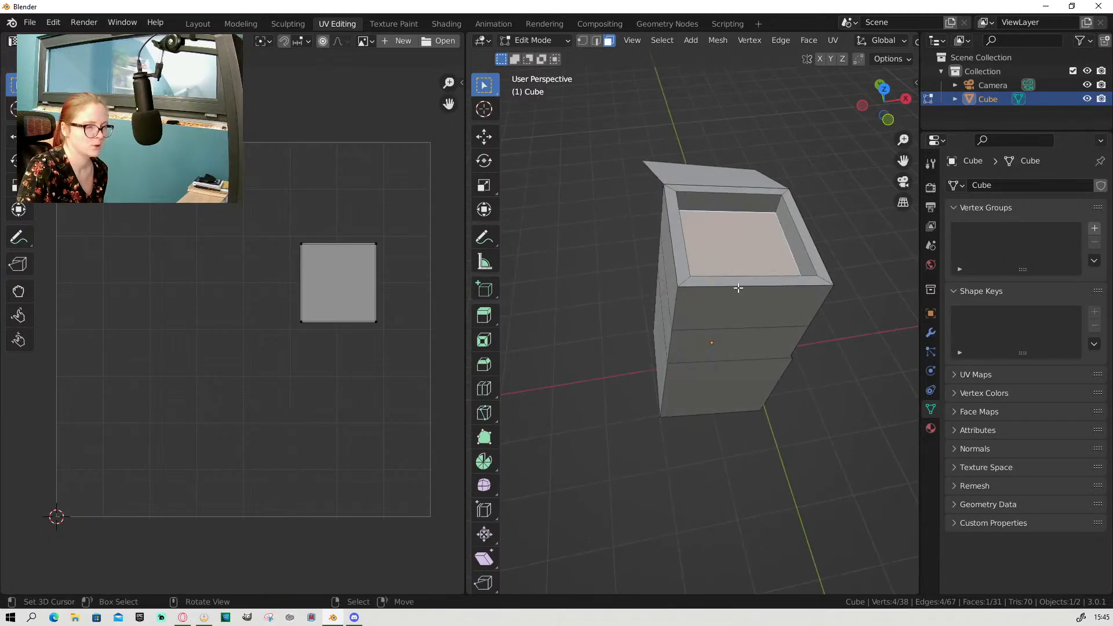
pyautogui.scroll(-1, 738, 288)
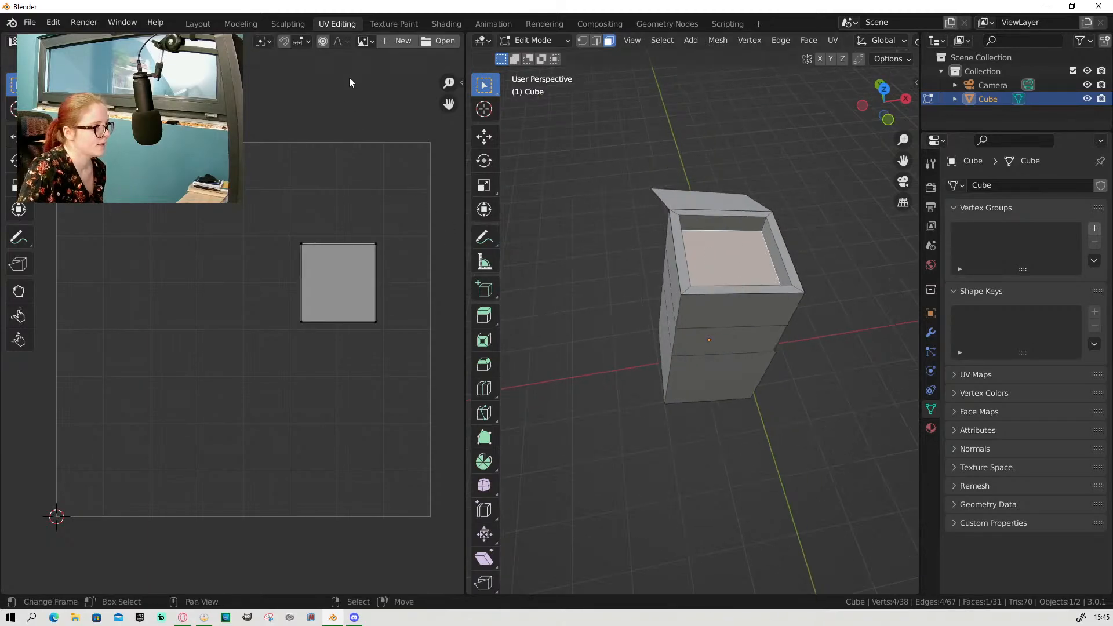
pyautogui.click(367, 41)
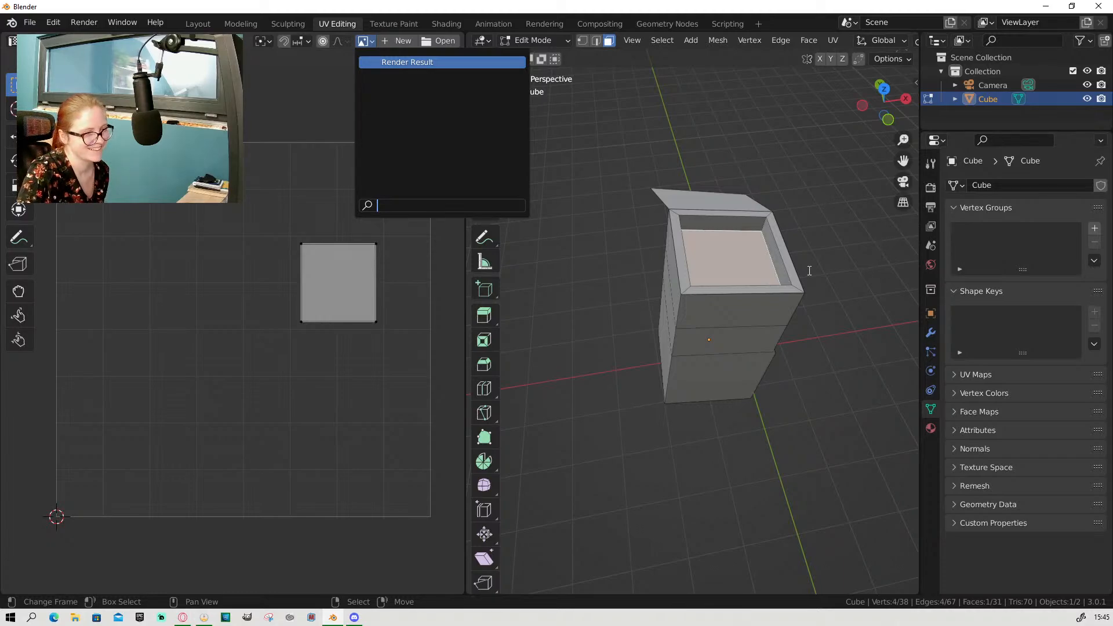
pyautogui.click(682, 226)
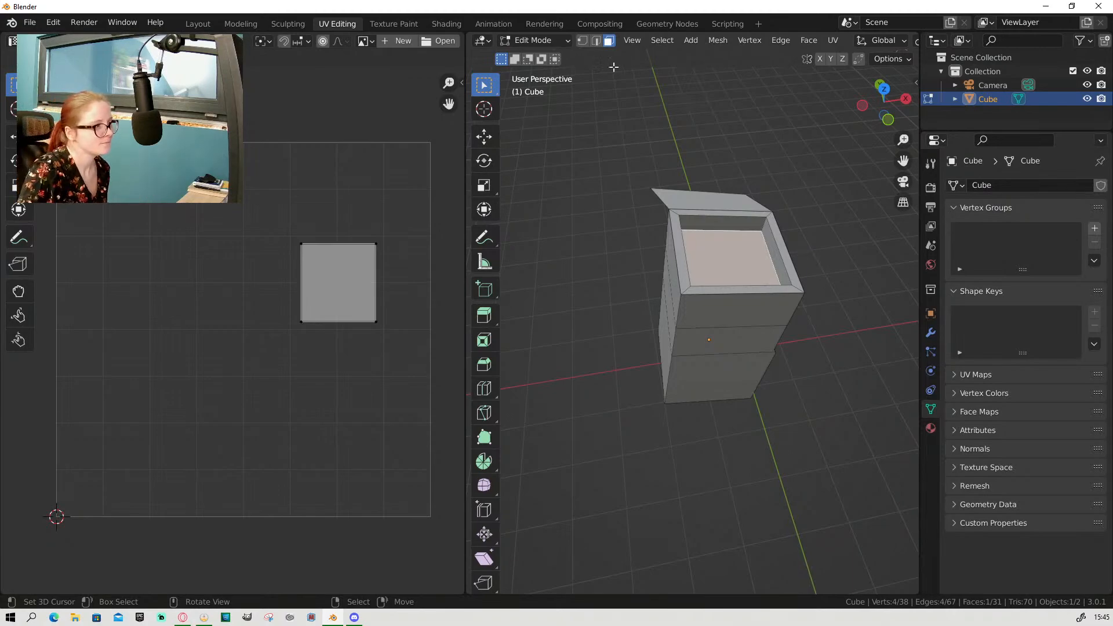
# Step: Switch to the Shading workspace and display the cube's material properties
pyautogui.click(440, 22)
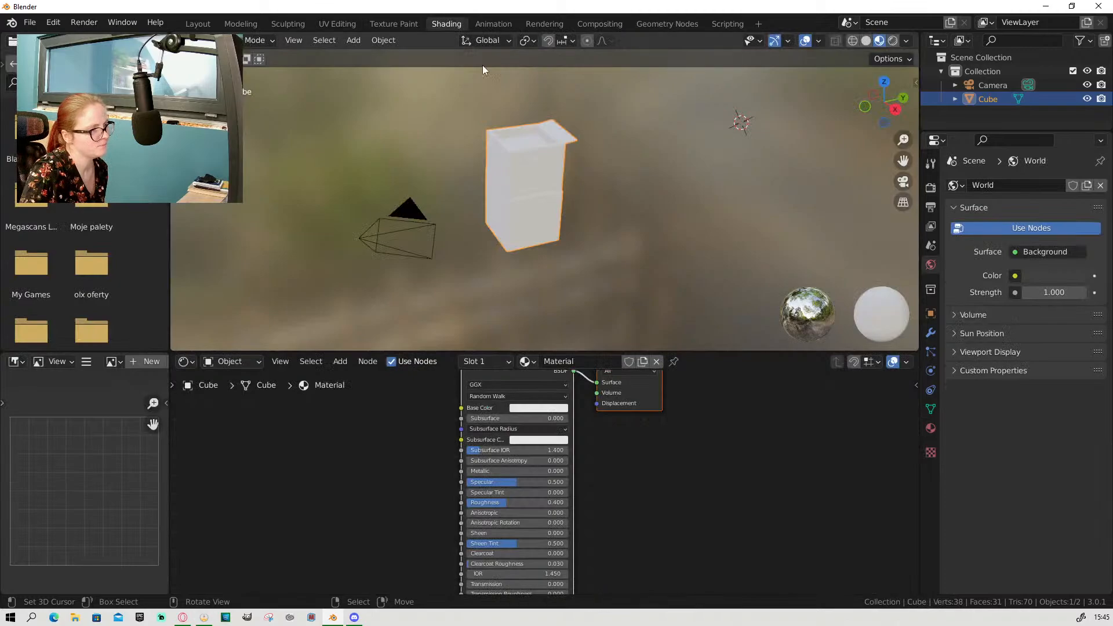
pyautogui.scroll(-1, 687, 464)
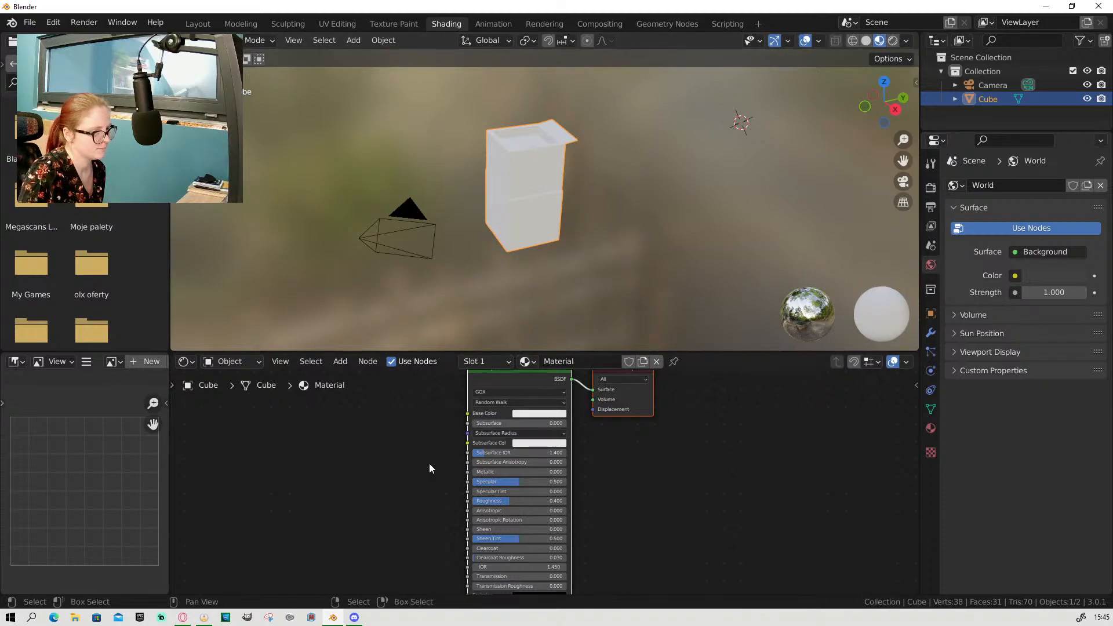
pyautogui.click(930, 430)
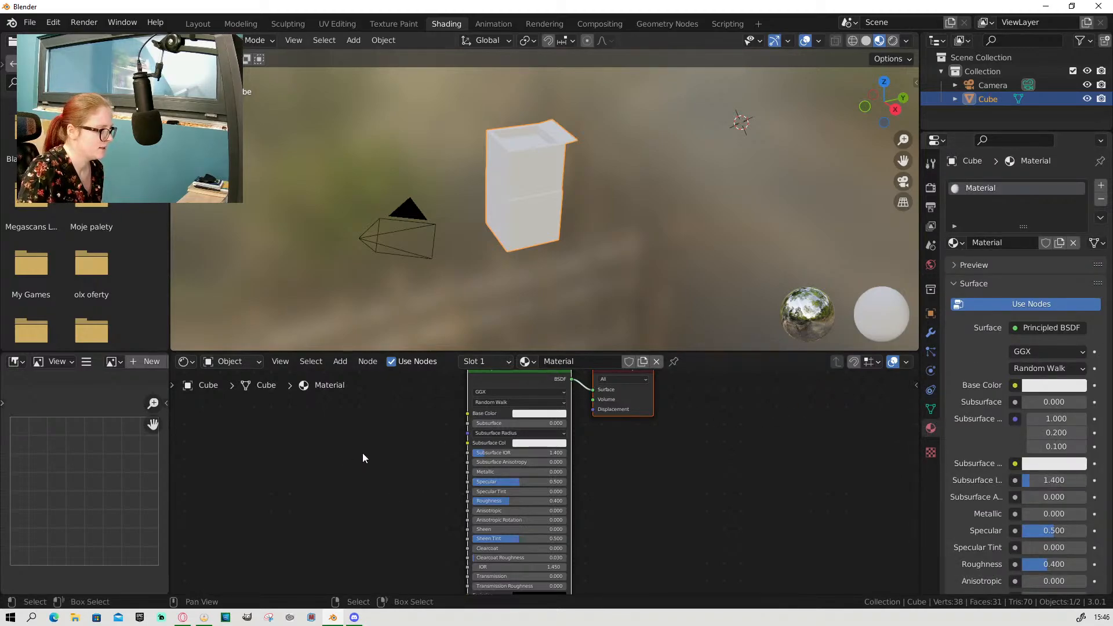
pyautogui.scroll(-1, 363, 458)
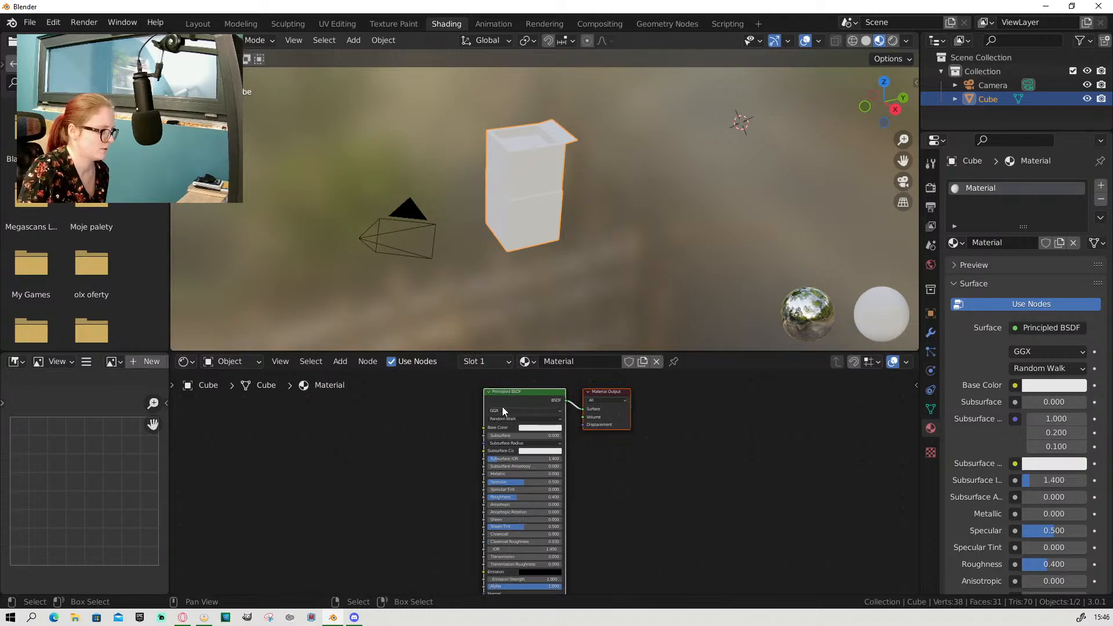
pyautogui.scroll(1, 522, 428)
pyautogui.moveTo(645, 441); pyautogui.dragTo(761, 448, button='middle')
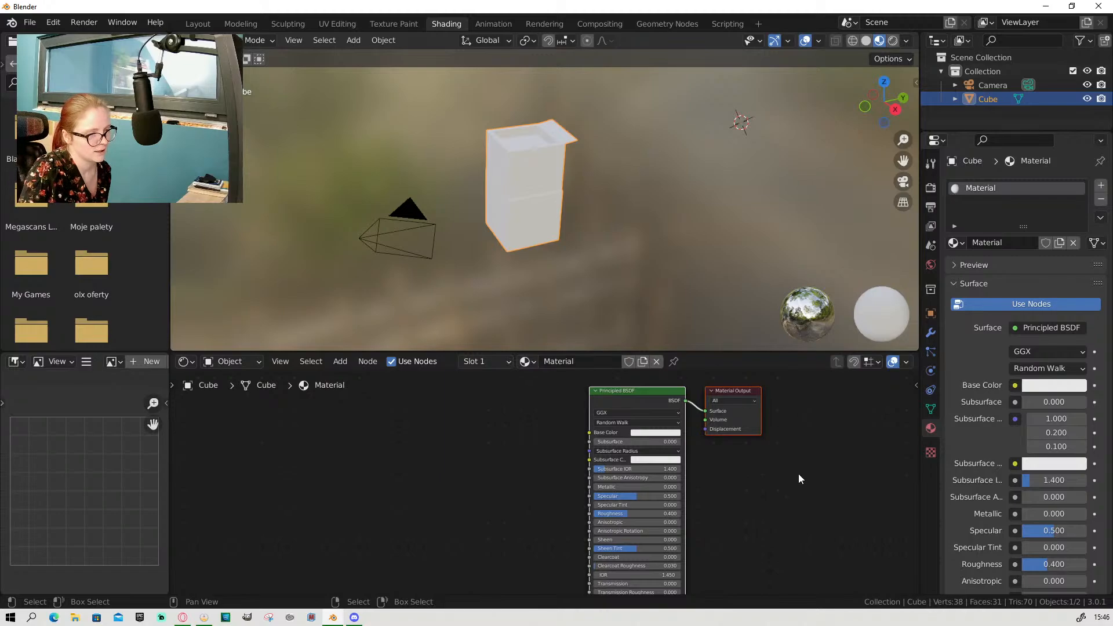
pyautogui.click(382, 431)
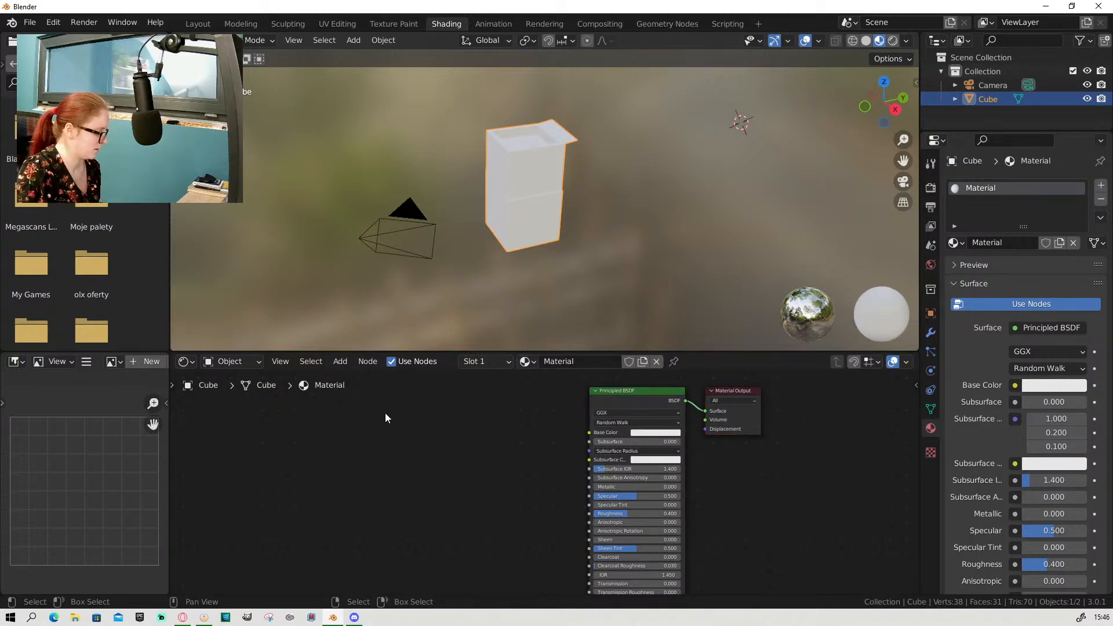
pyautogui.hotkey('shift', 'a')
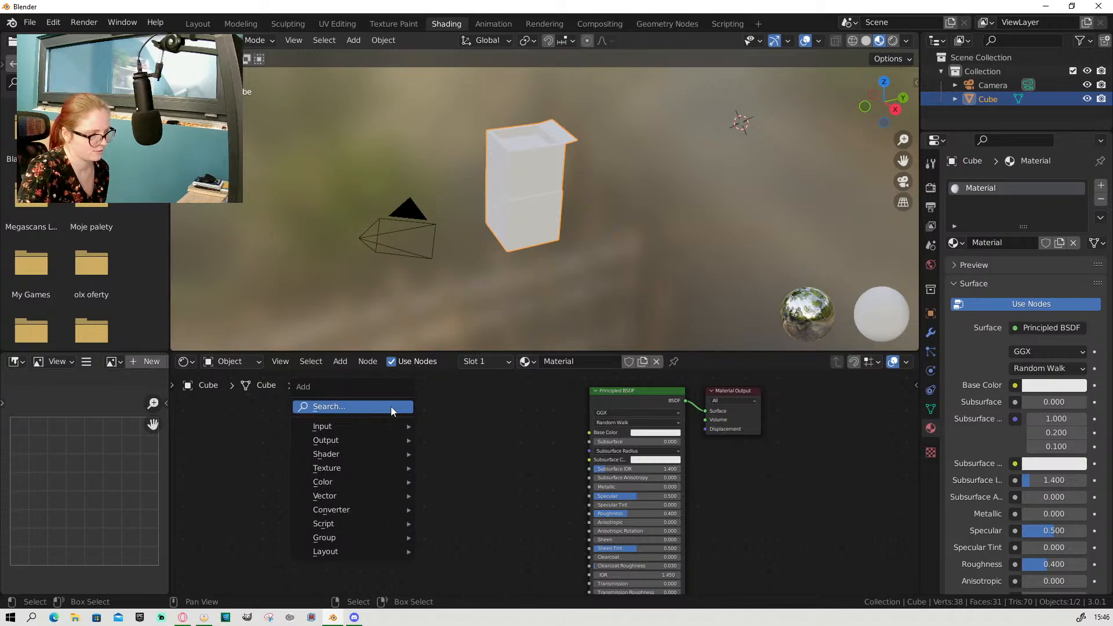
pyautogui.click(391, 406)
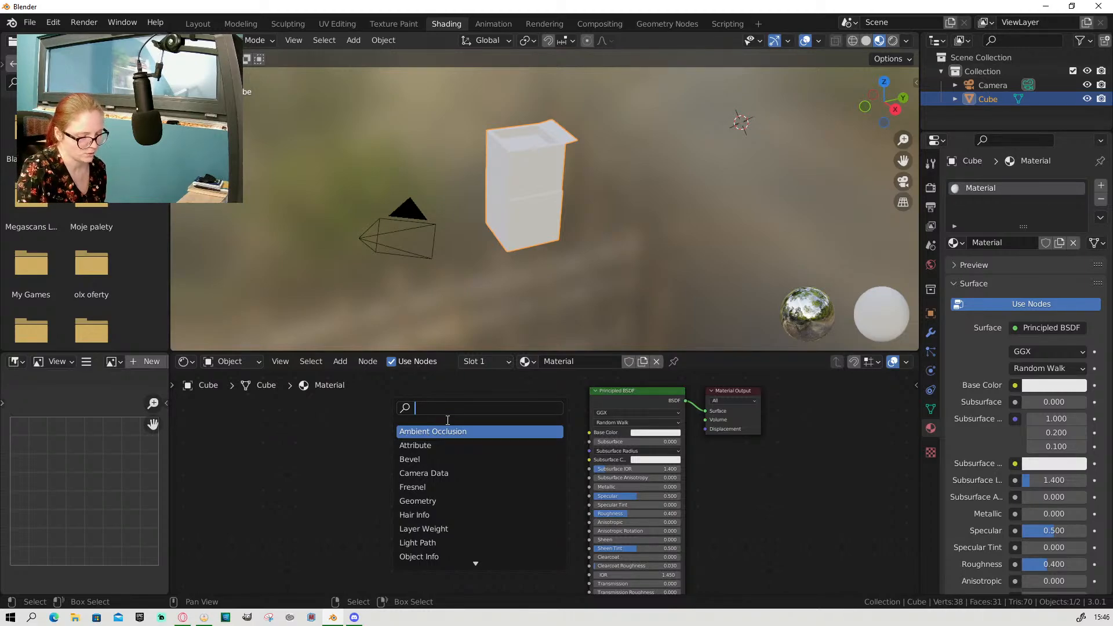
pyautogui.click(342, 395)
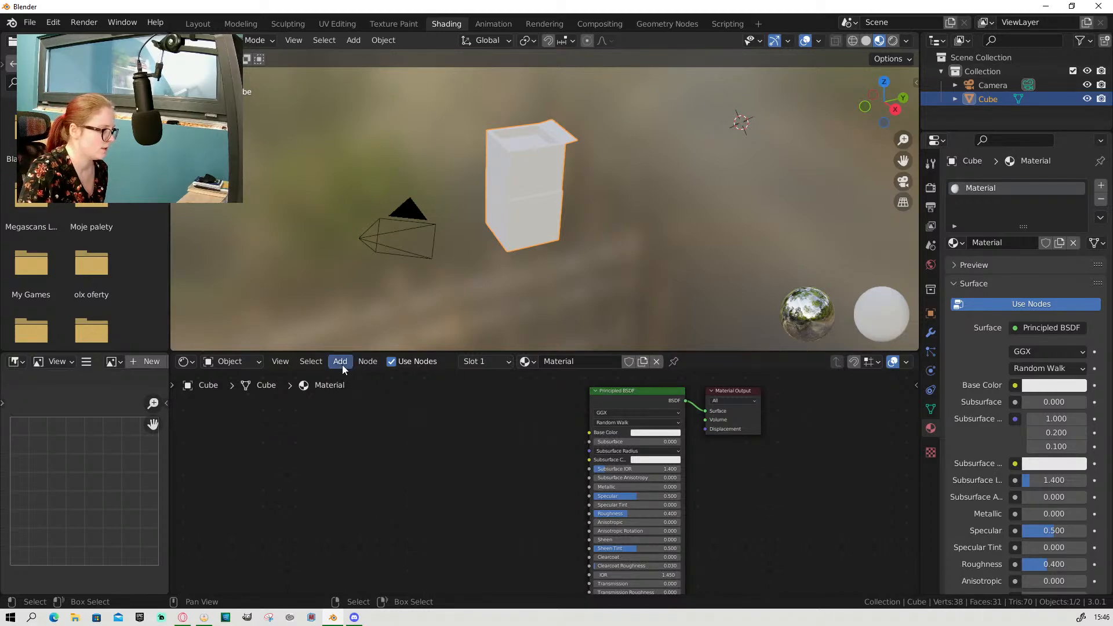
pyautogui.click(346, 365)
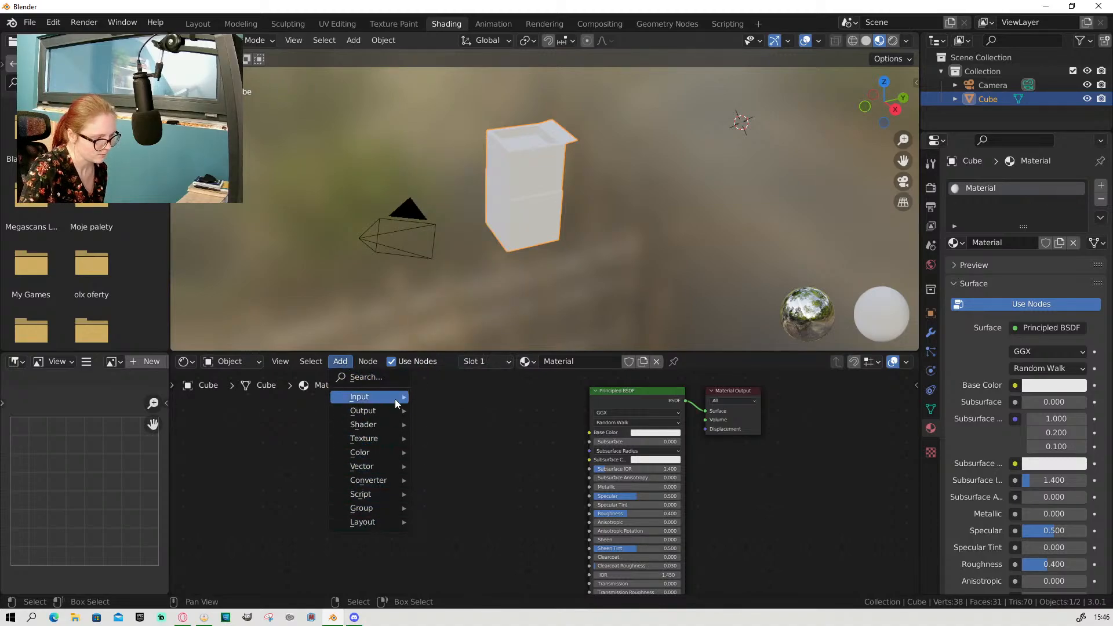
pyautogui.moveTo(395, 399)
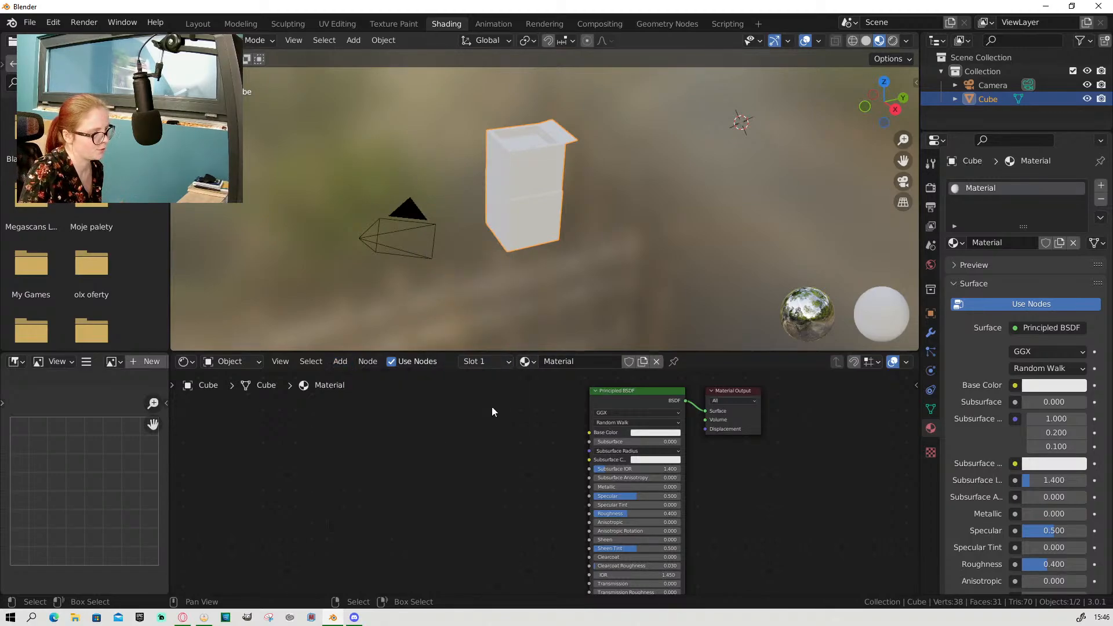
# Step: Add an Image Texture node in the free space beside the Principled BSDF node's inputs
pyautogui.hotkey('shift', 'a')
pyautogui.click(408, 447)
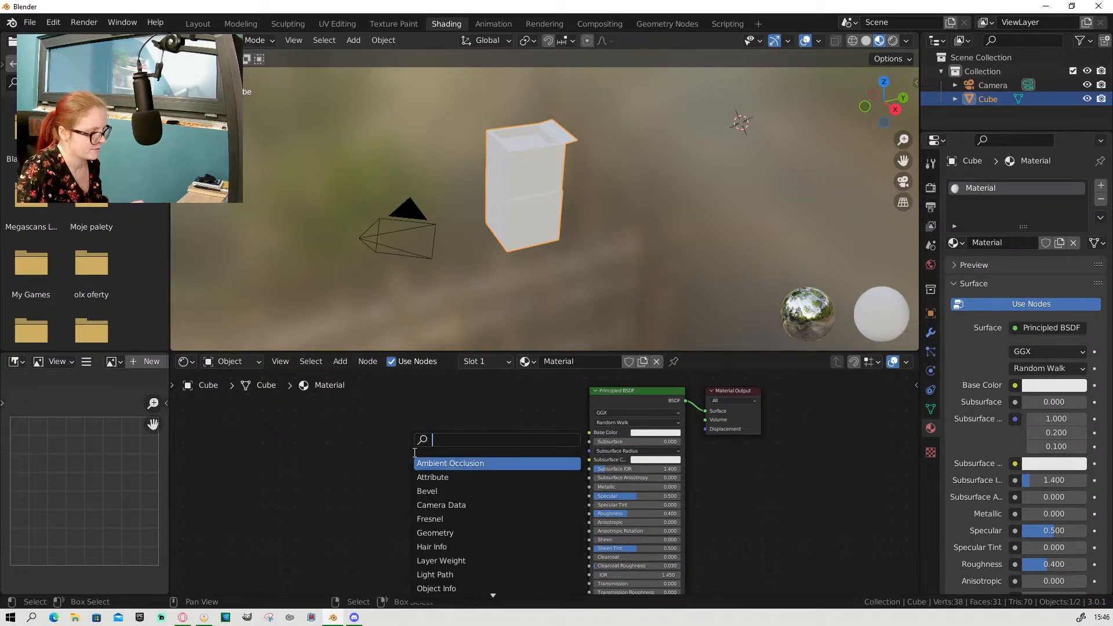
pyautogui.write('im')
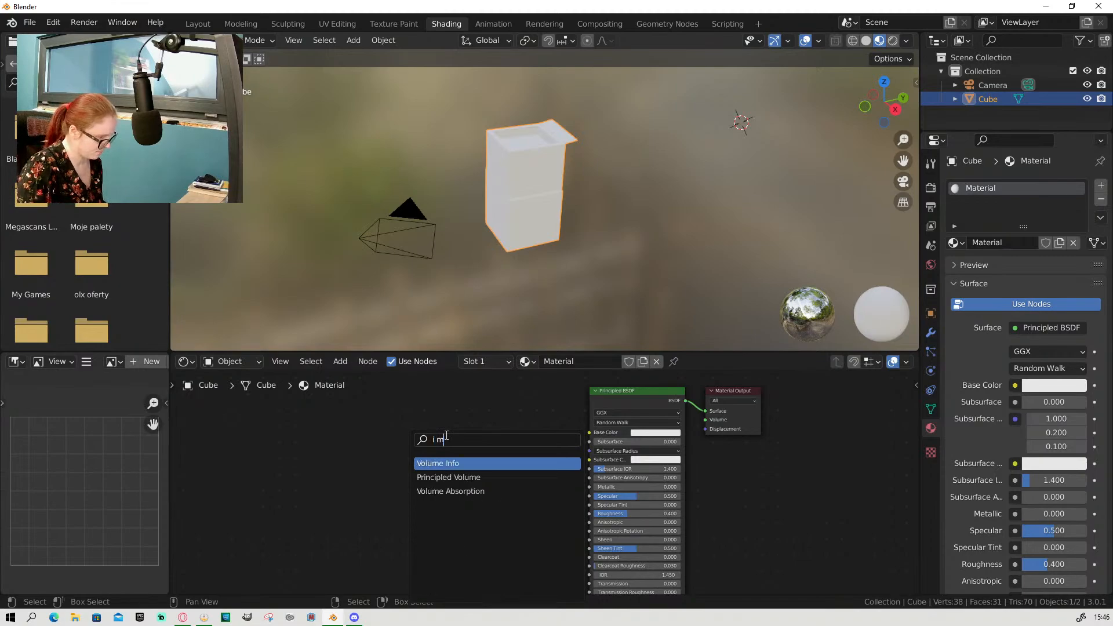
pyautogui.press('BackSpace')
pyautogui.press('BackSpace')
pyautogui.write('mage')
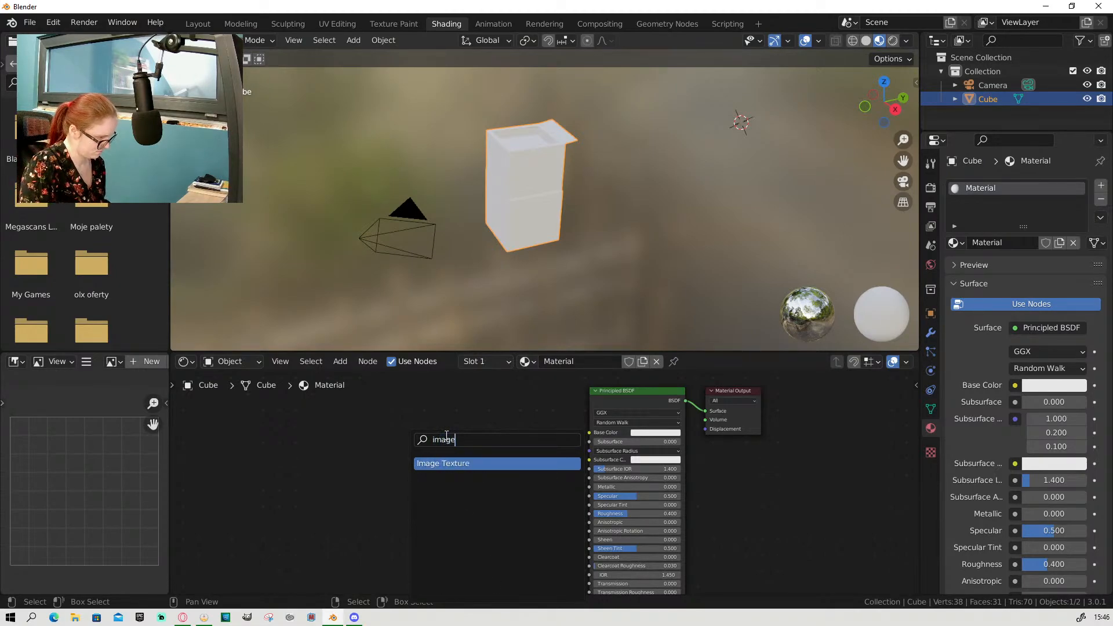
pyautogui.press('Return')
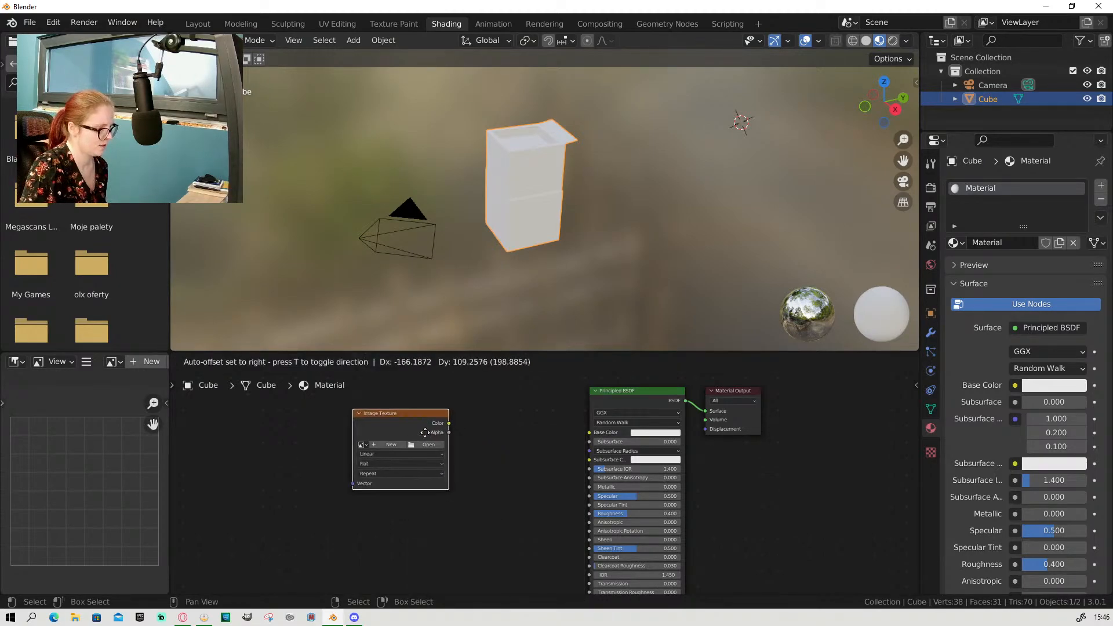
pyautogui.click(449, 443)
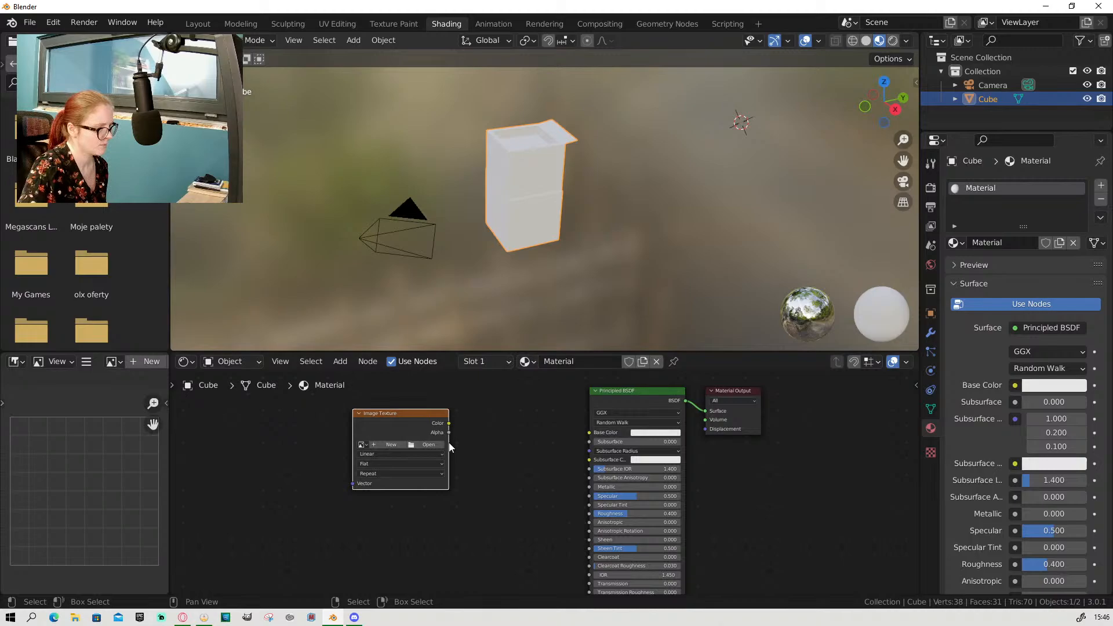
# Step: Load plaster3.png from E:\BlenderArt\stary dom into the Image Texture node and connect its Color output to Base Color
pyautogui.click(415, 444)
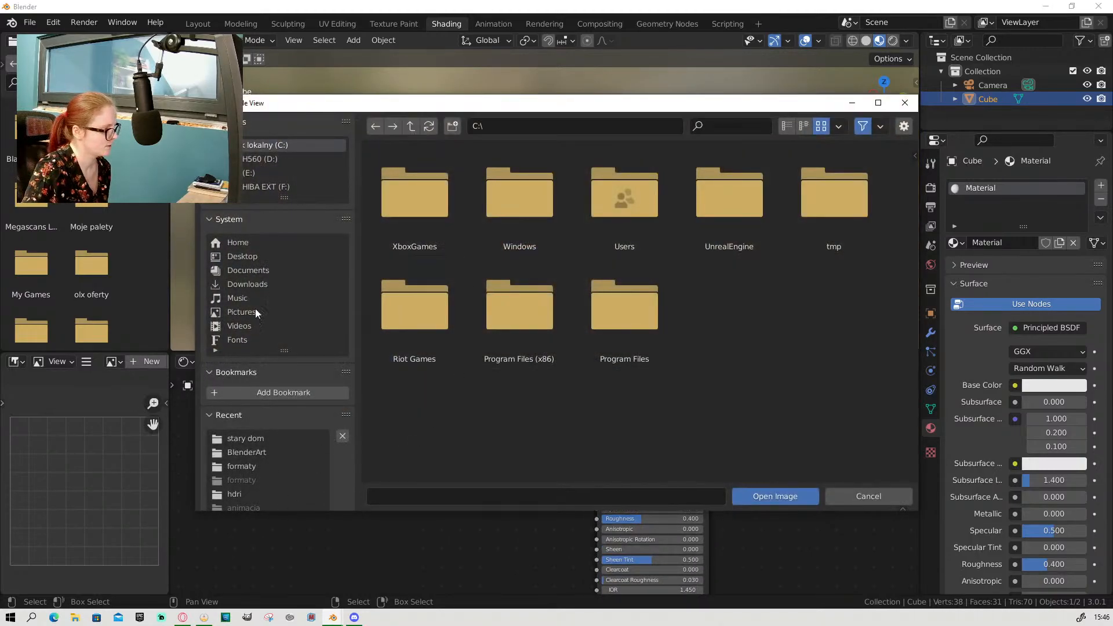
pyautogui.click(253, 172)
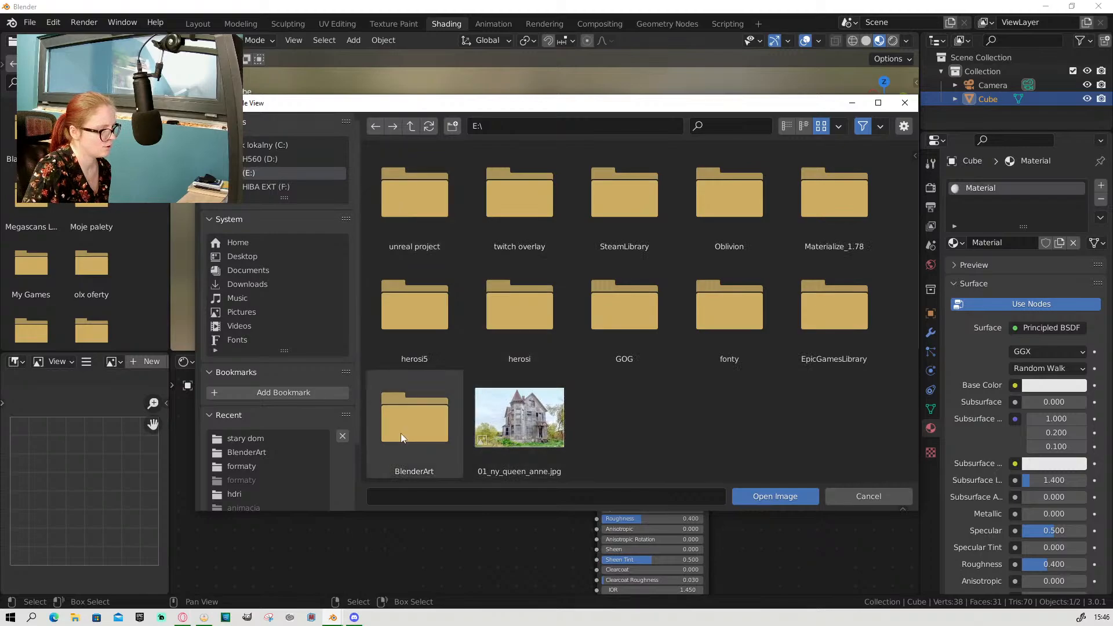
pyautogui.doubleClick(415, 427)
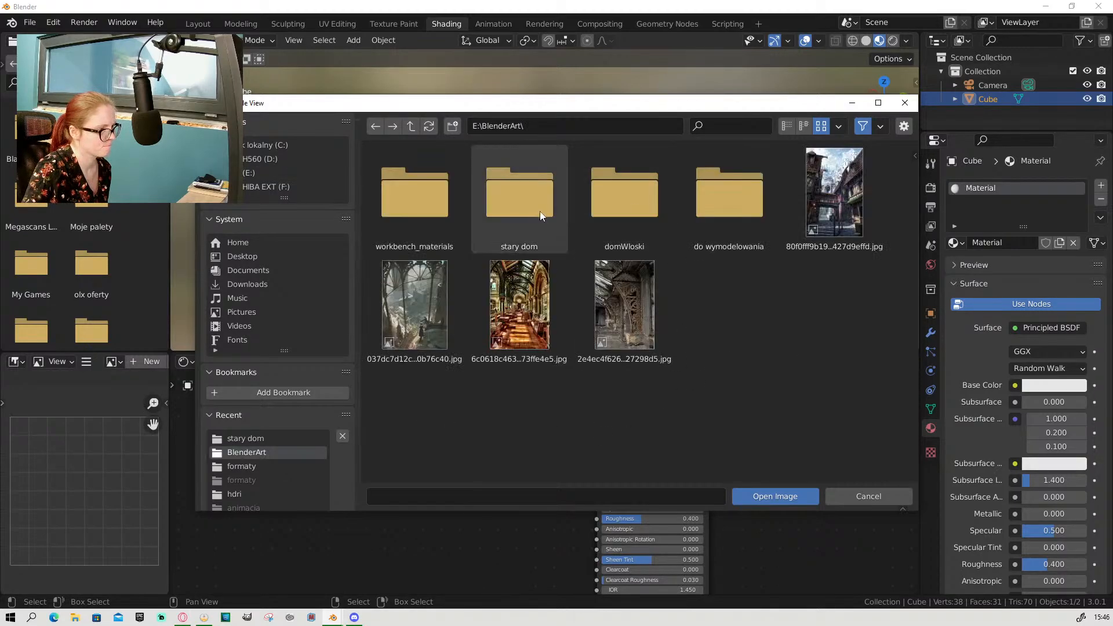
pyautogui.doubleClick(520, 199)
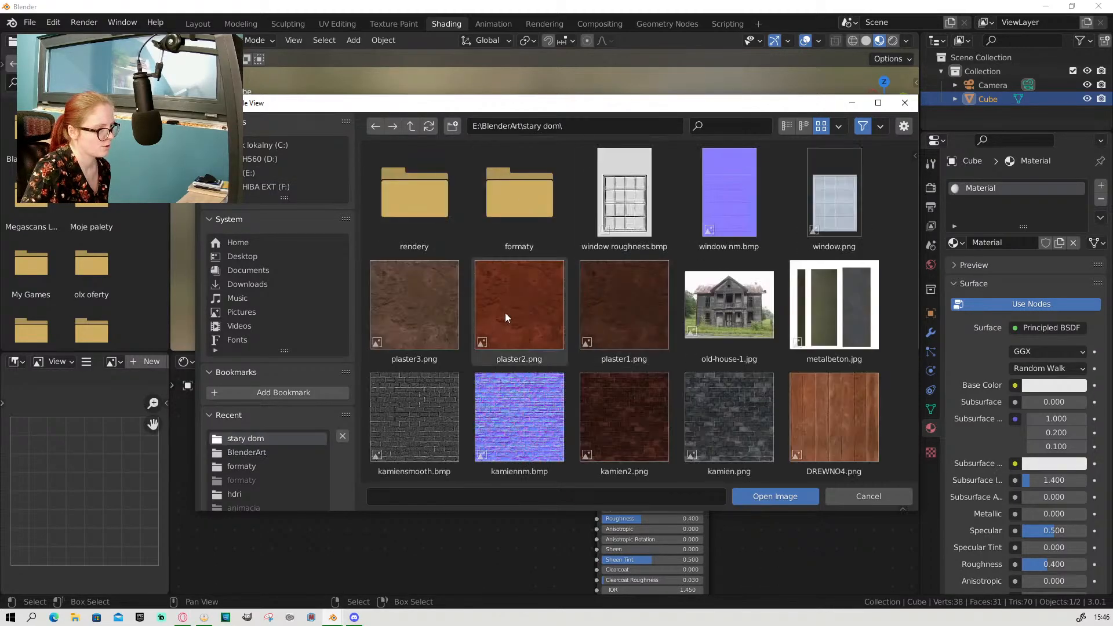
pyautogui.click(451, 322)
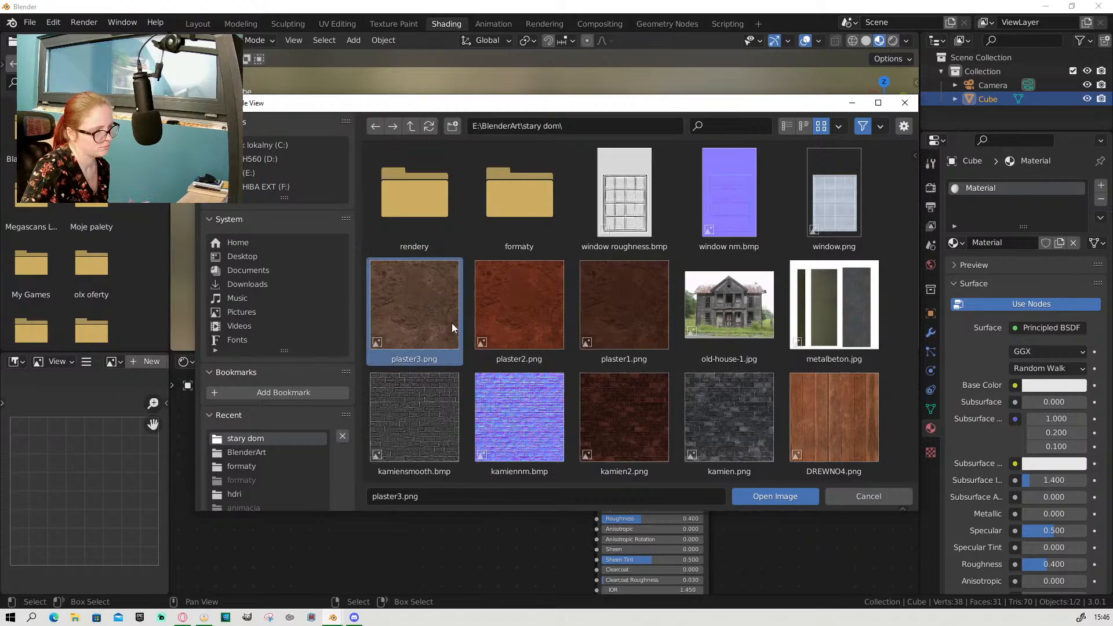
pyautogui.click(795, 501)
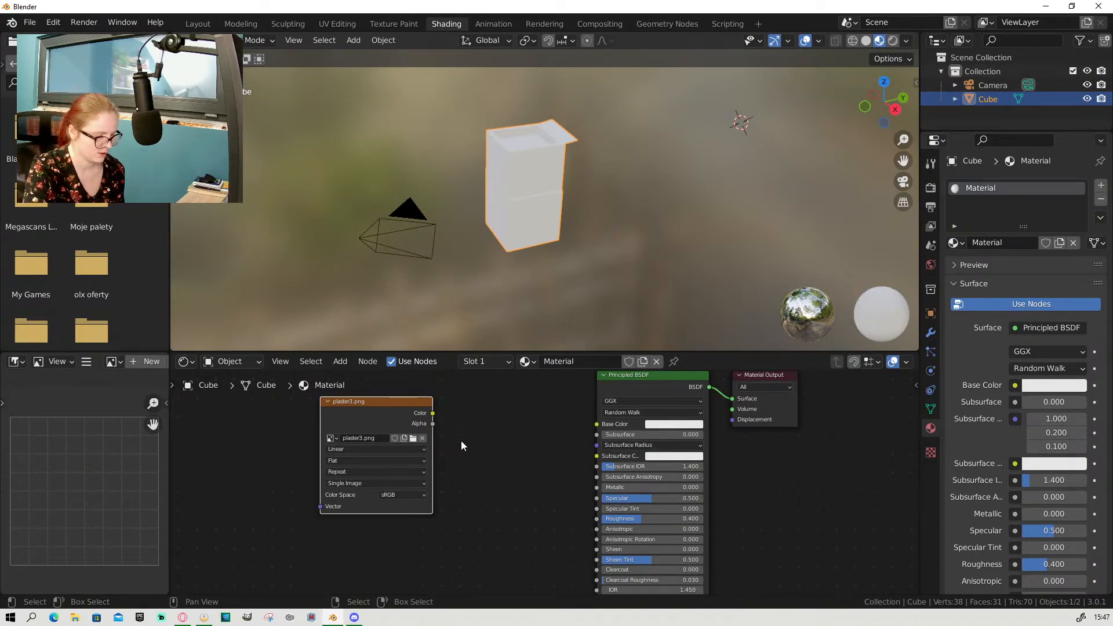
pyautogui.moveTo(433, 414); pyautogui.dragTo(597, 424)
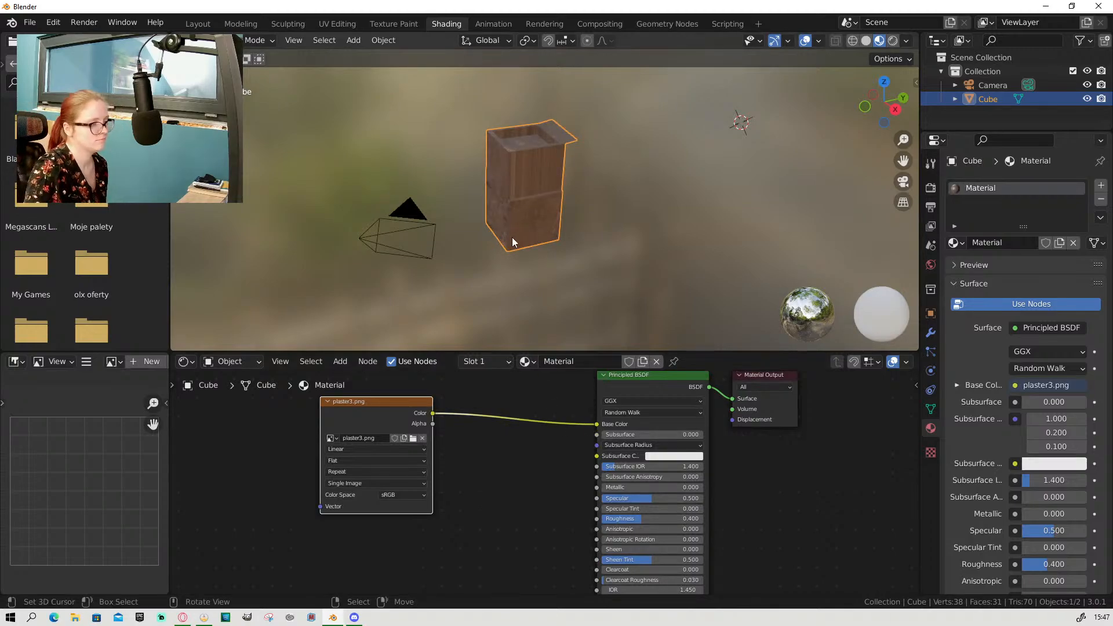
# Step: Switch to the UV Editing workspace and select the three stacked faces on the box's front side
pyautogui.click(343, 24)
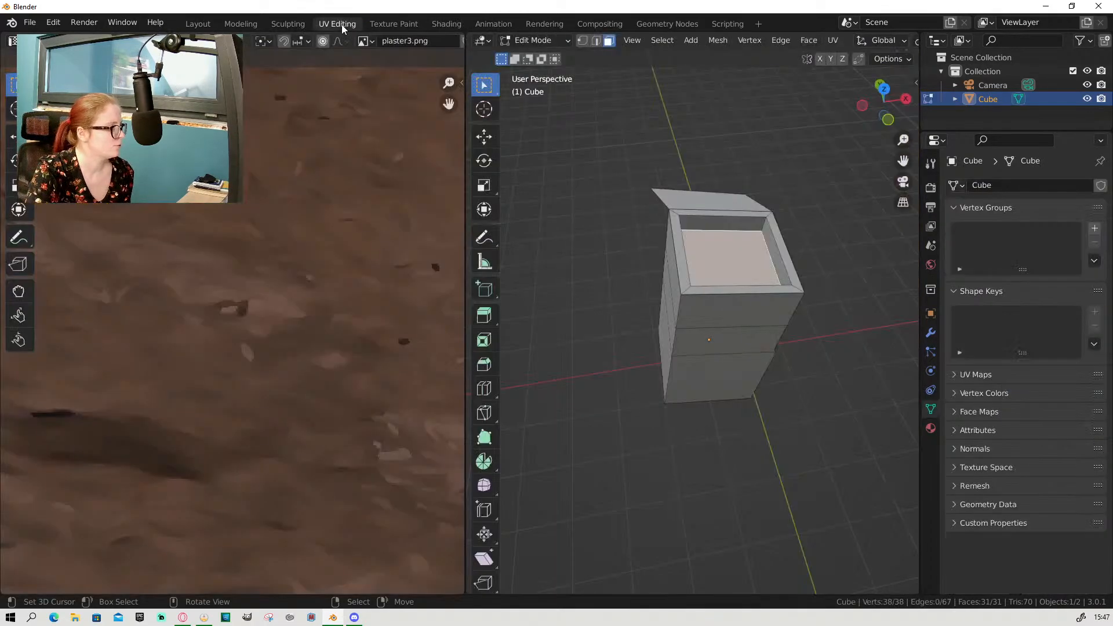
pyautogui.scroll(-3, 340, 312)
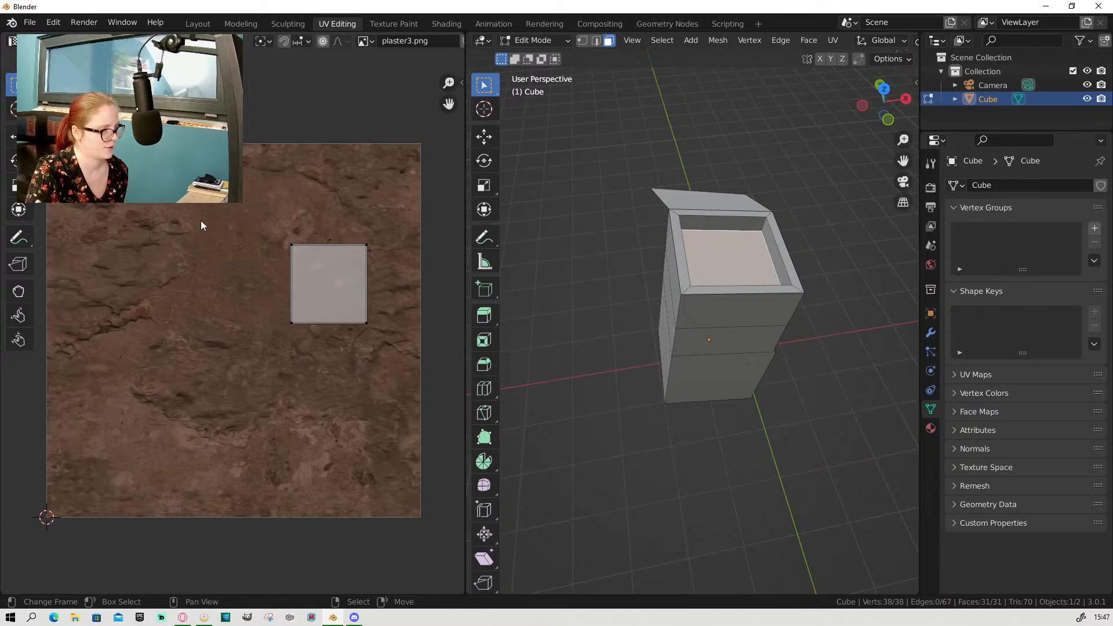
pyautogui.click(721, 345)
pyautogui.keyDown('shift'); pyautogui.click(723, 377); pyautogui.keyUp('shift')
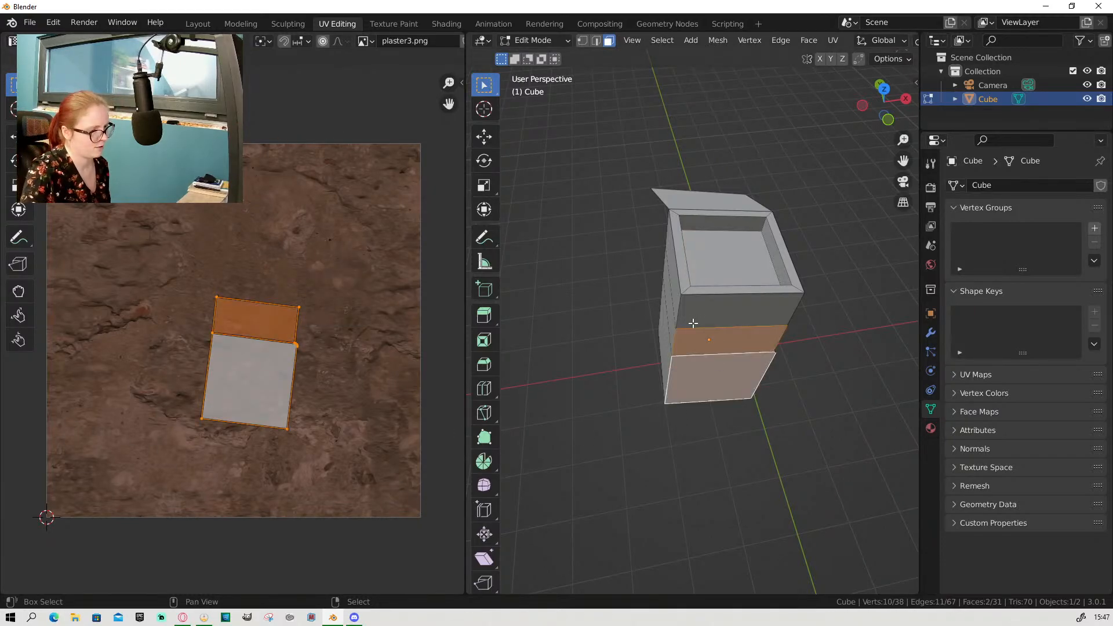
pyautogui.keyDown('shift'); pyautogui.click(699, 321); pyautogui.keyUp('shift')
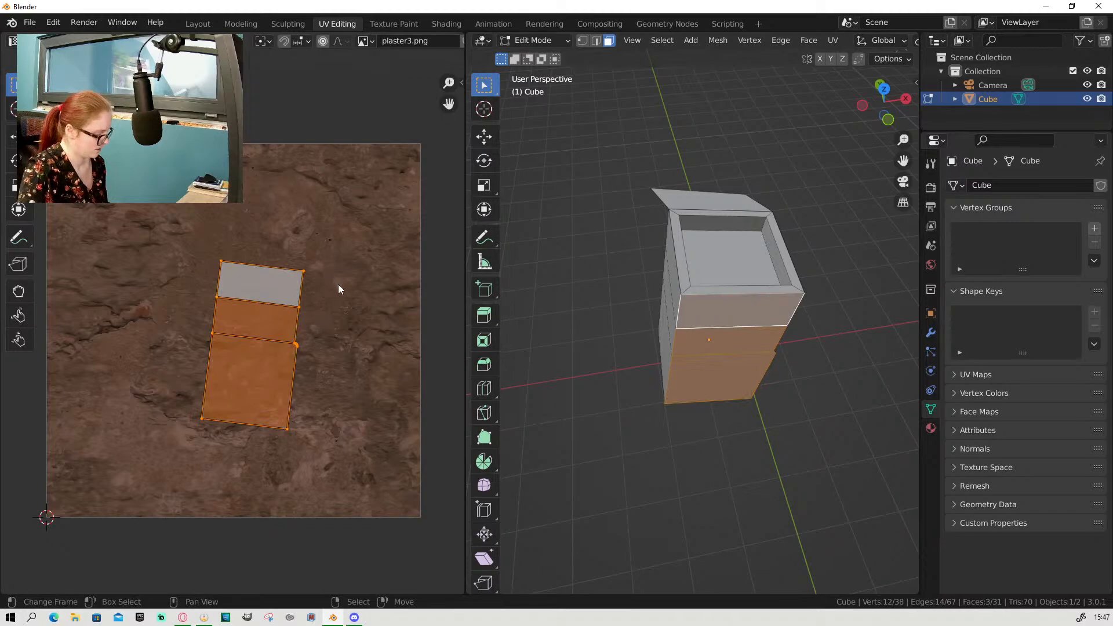
# Step: Rotate the selected faces' UVs upright and enlarge them, placing them over the left part of the plaster3.png texture
pyautogui.press('r')
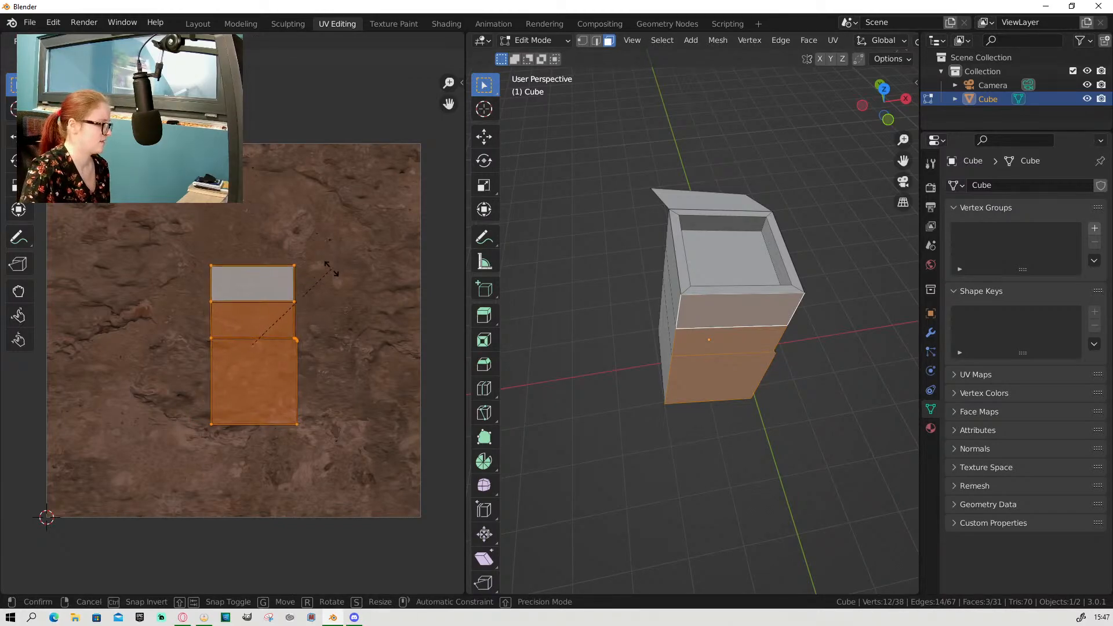
pyautogui.click(331, 270)
pyautogui.press('r')
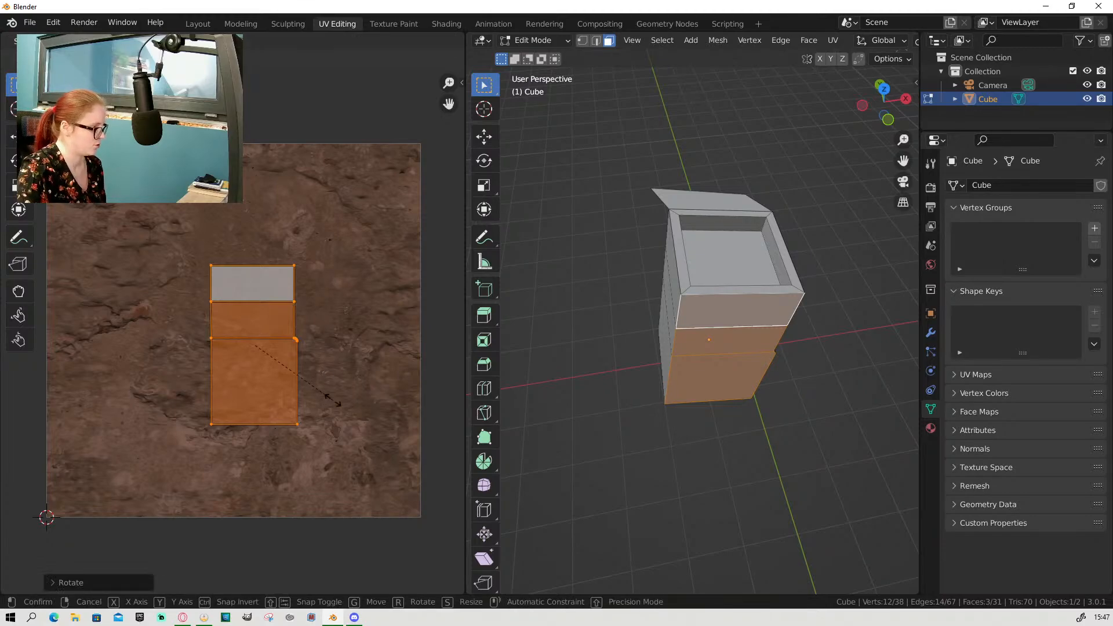
pyautogui.click(356, 455)
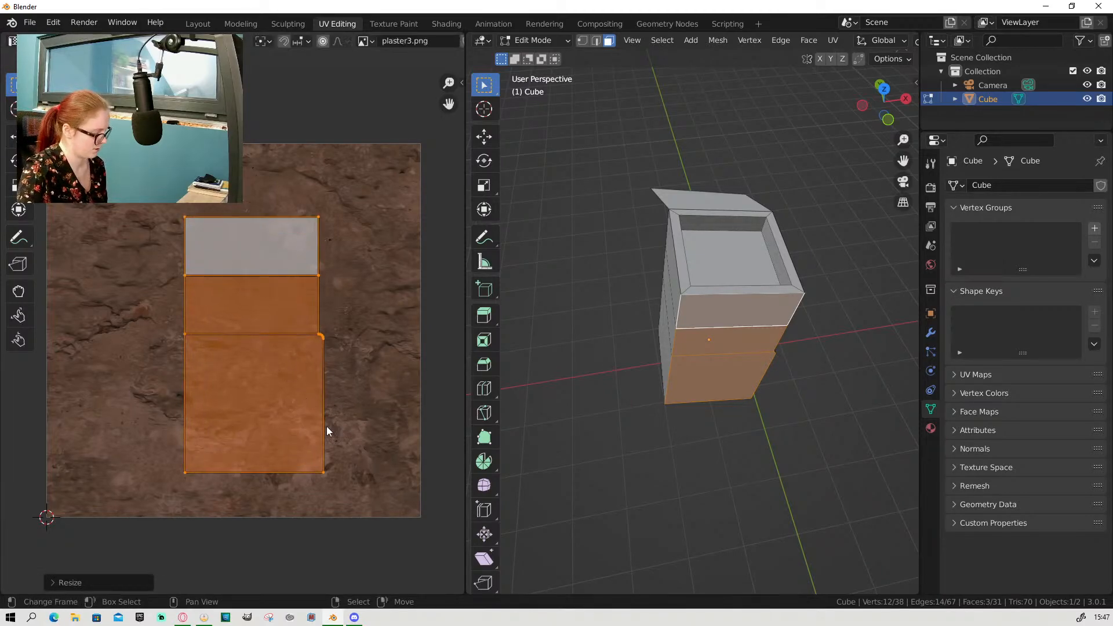
pyautogui.press('g')
pyautogui.click(228, 390)
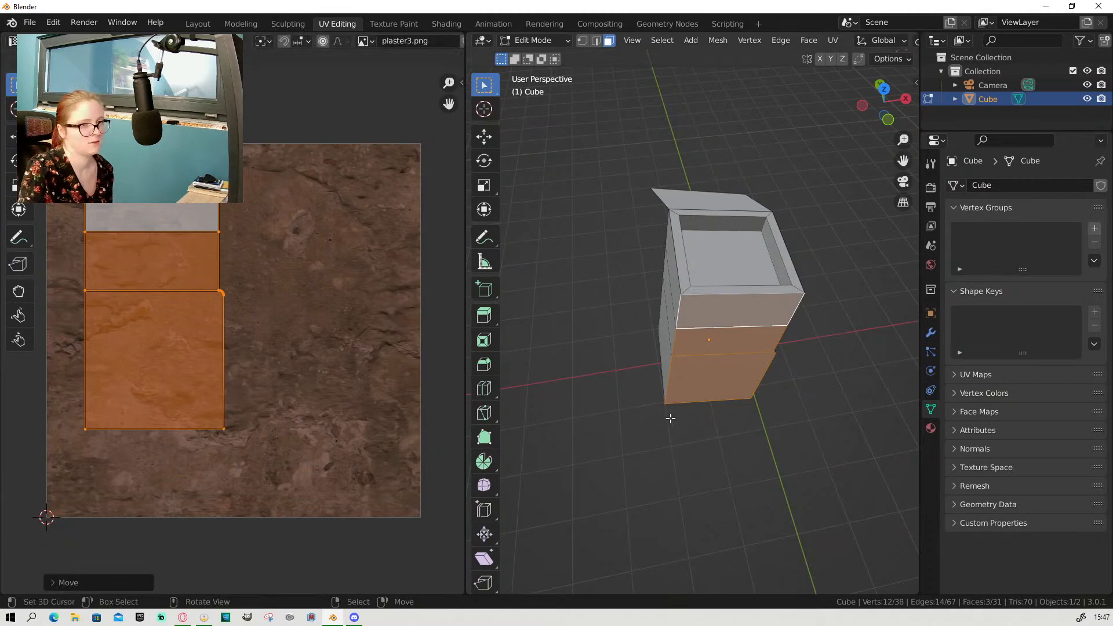
# Step: Return to the Layout workspace and display the box in Material Preview shading to inspect the texture from several sides
pyautogui.click(198, 24)
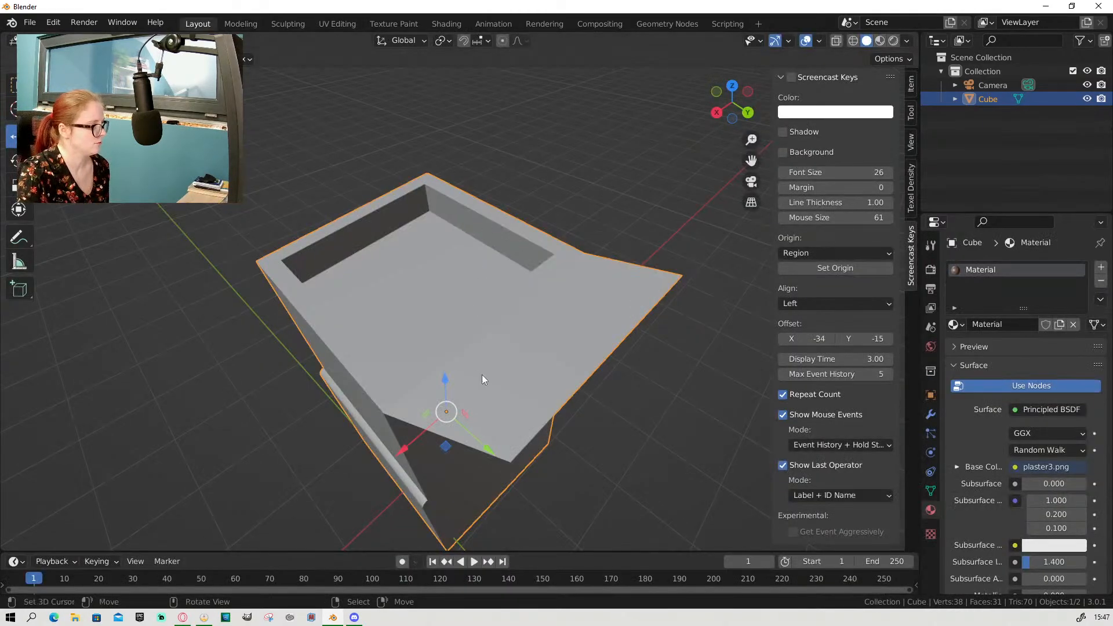
pyautogui.moveTo(475, 415); pyautogui.dragTo(284, 231, button='middle')
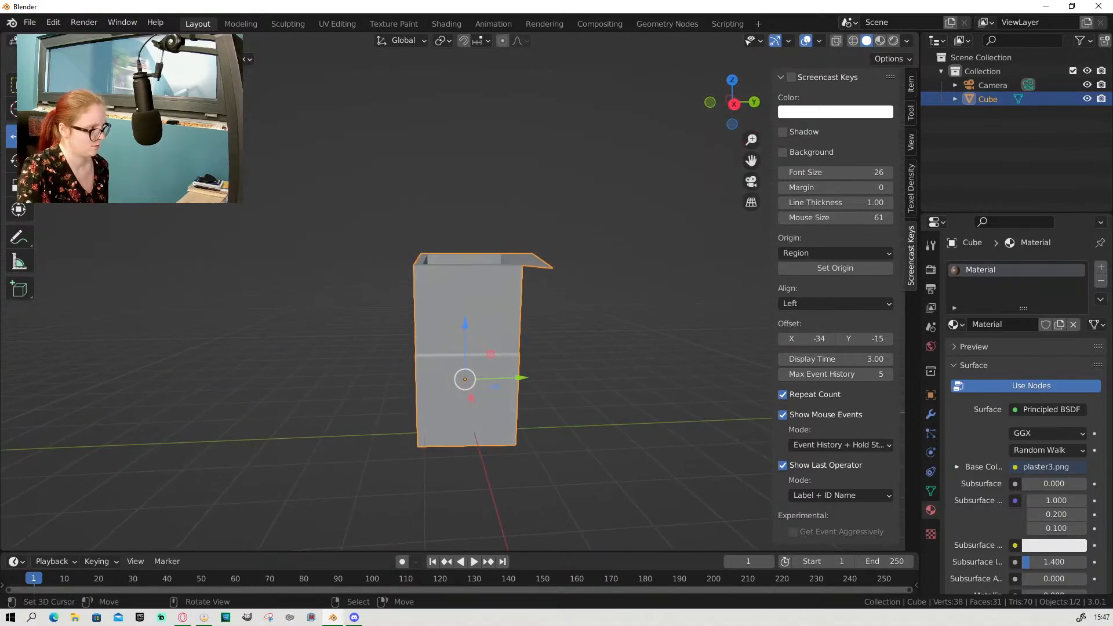
pyautogui.press('z')
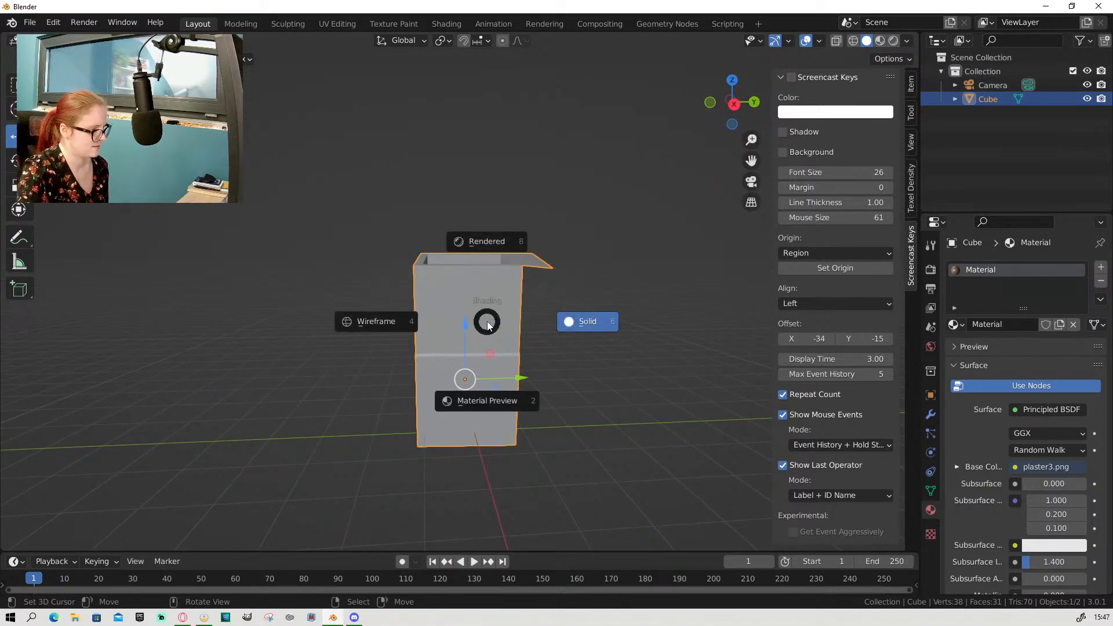
pyautogui.click(490, 400)
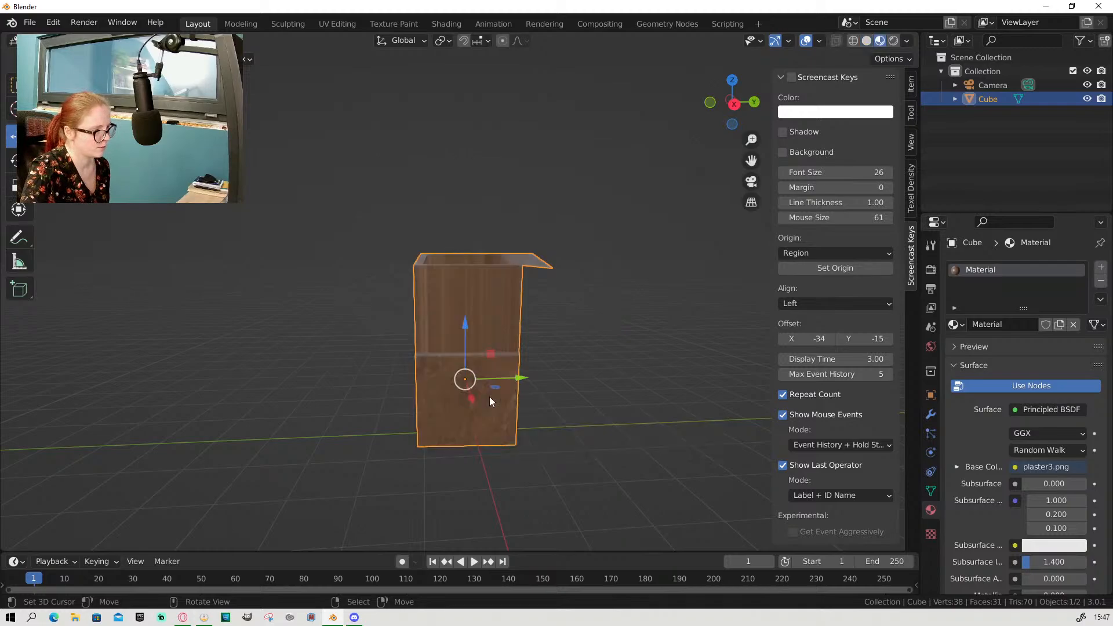
pyautogui.moveTo(589, 430); pyautogui.dragTo(544, 340, button='middle')
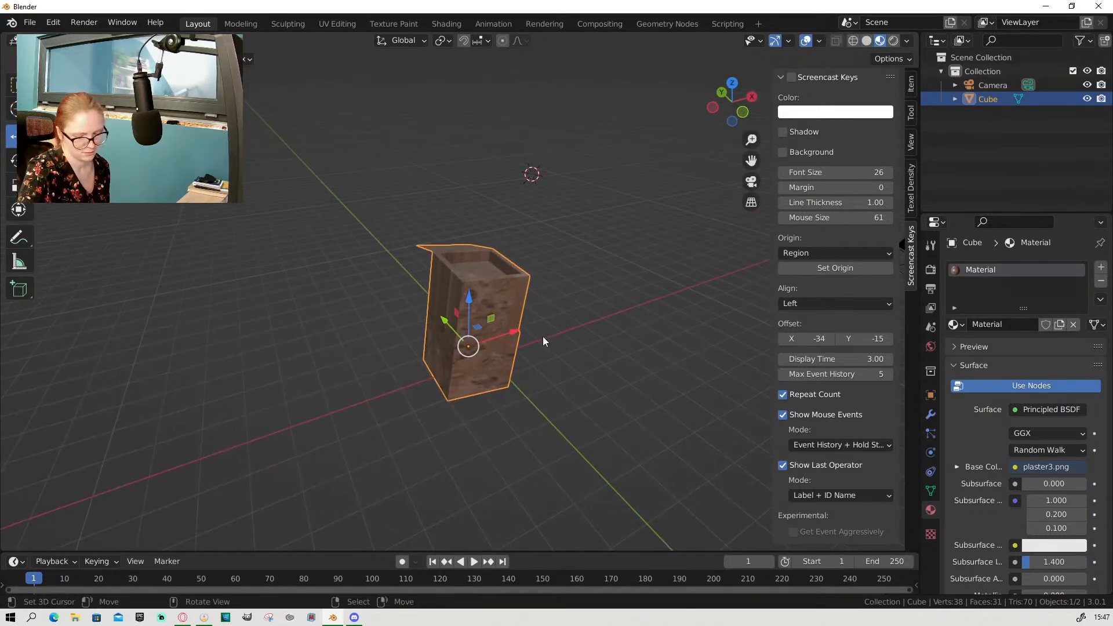
# Step: Look through the camera and move it to frame the whole box, shortening its focal length slightly
pyautogui.press('KP_0')
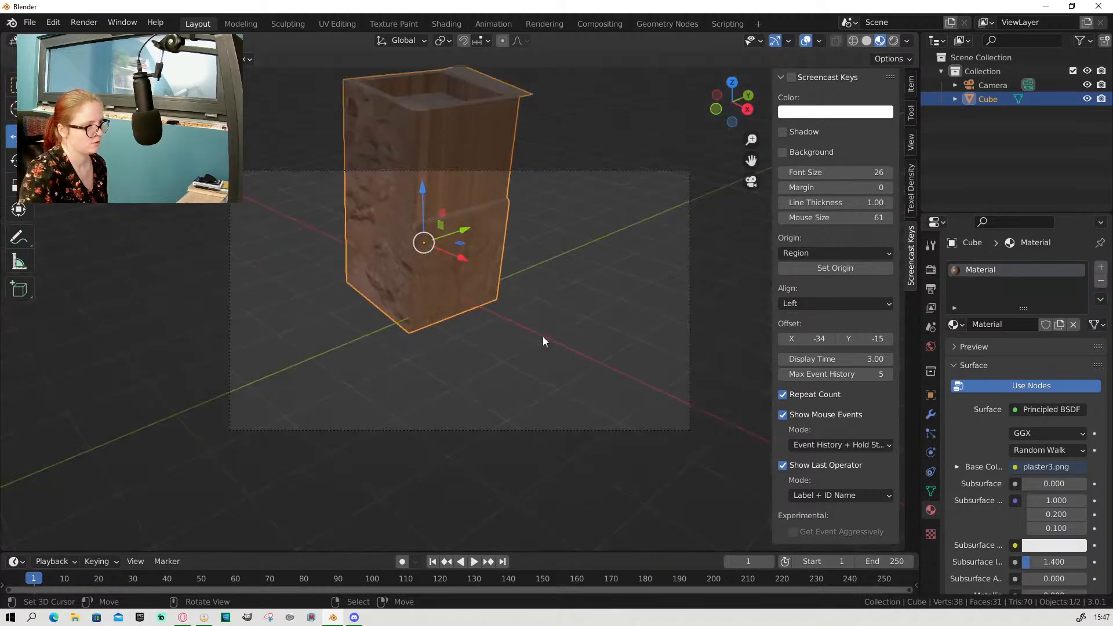
pyautogui.click(551, 430)
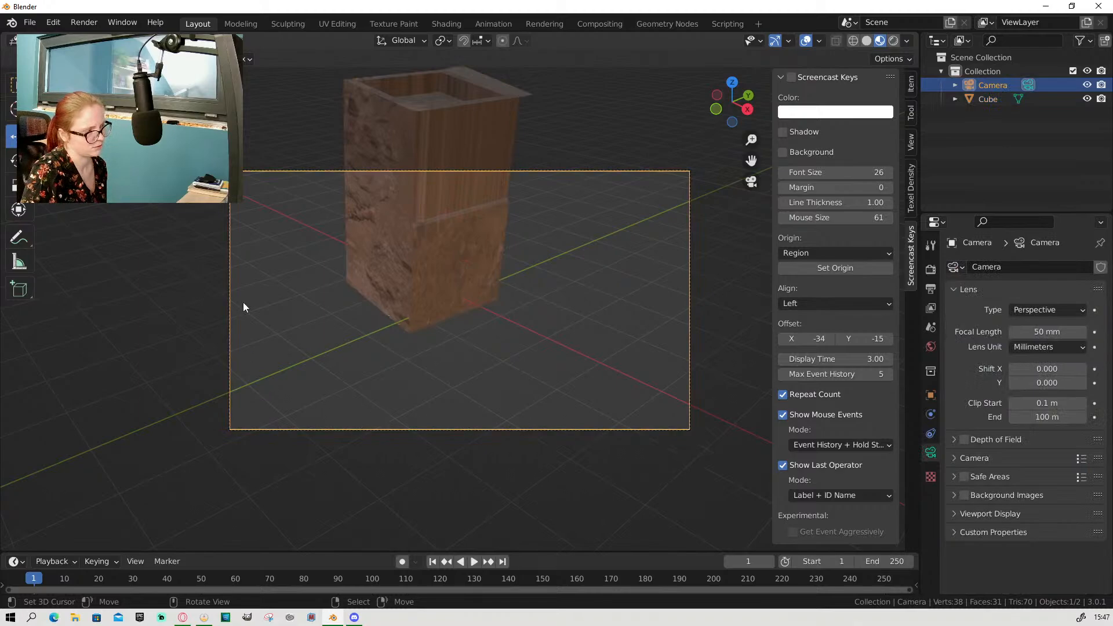
pyautogui.press('g')
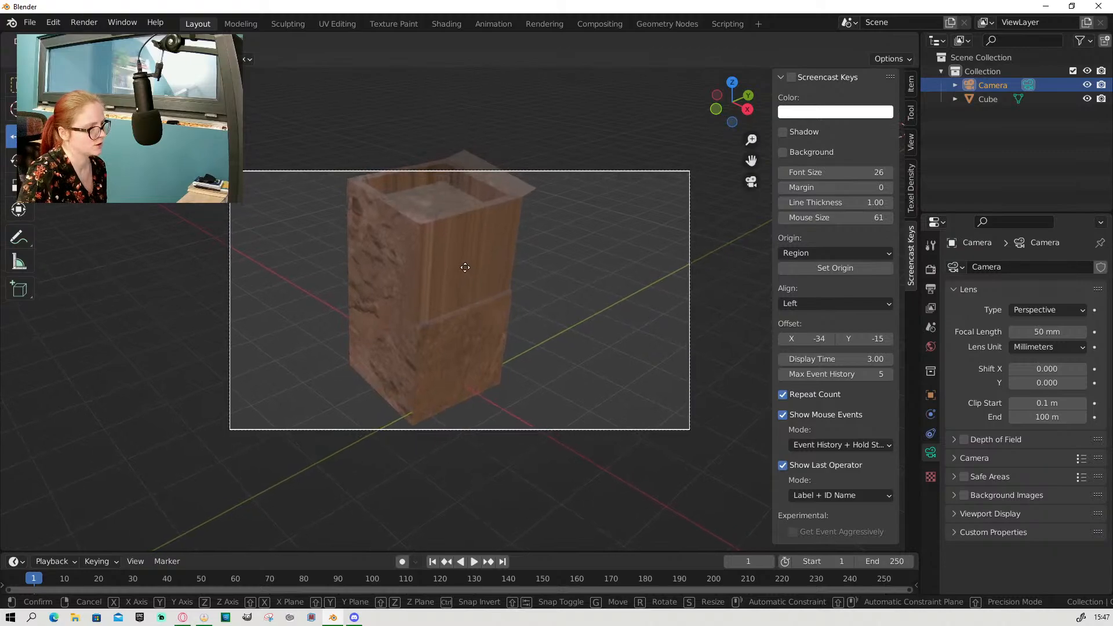
pyautogui.click(465, 267)
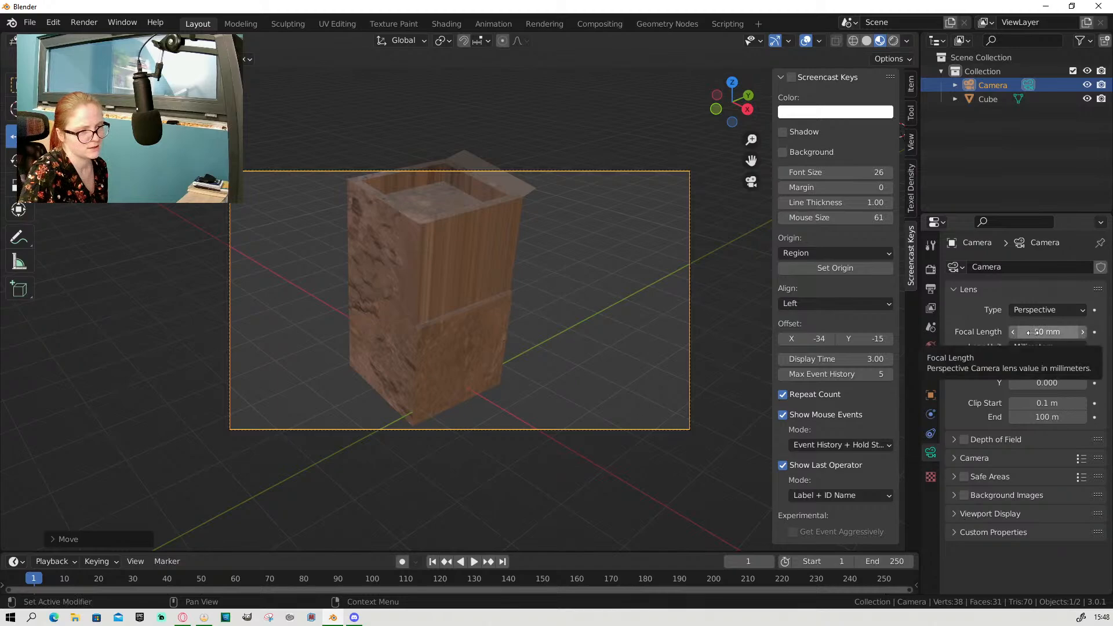
pyautogui.moveTo(1044, 331); pyautogui.dragTo(1038, 332)
# Step: Show the scene's render settings and output settings, and open the list of render commands
pyautogui.click(932, 271)
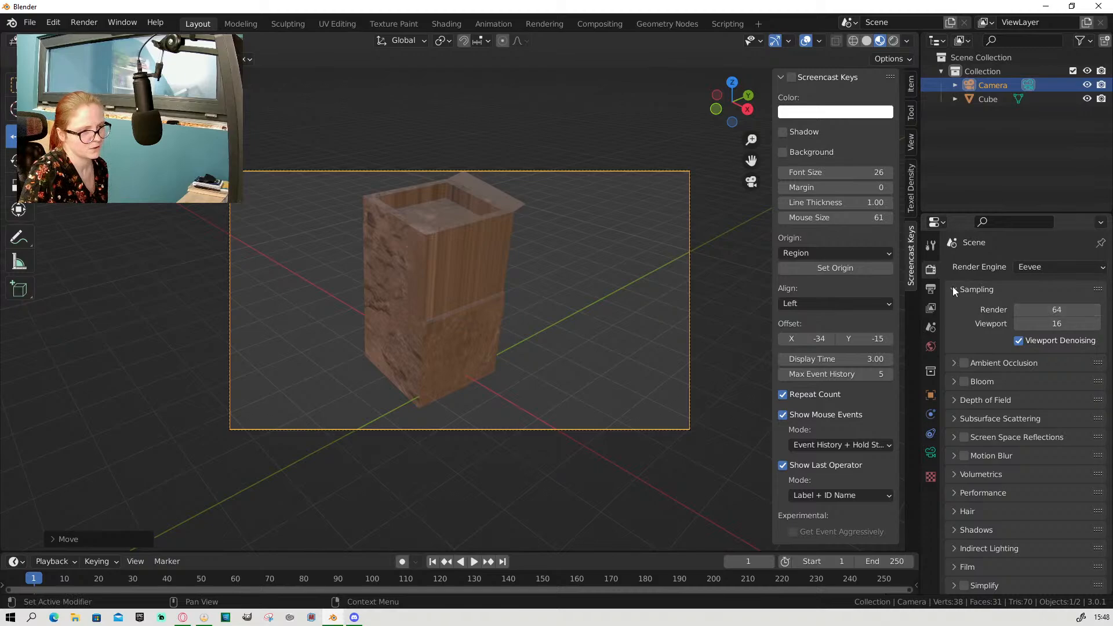
pyautogui.click(934, 289)
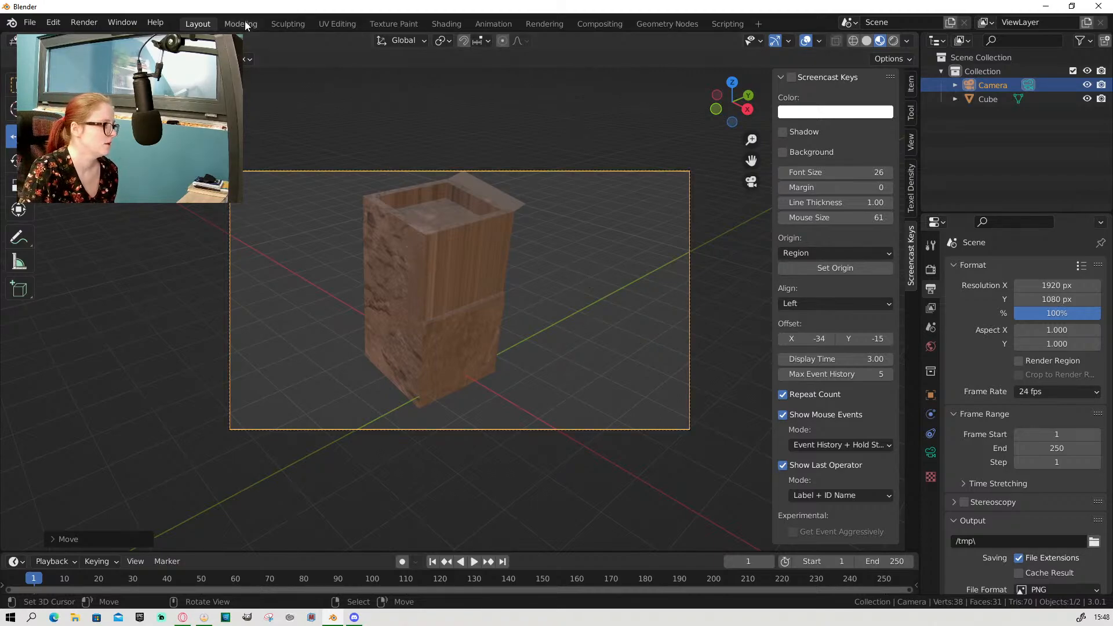
pyautogui.click(87, 24)
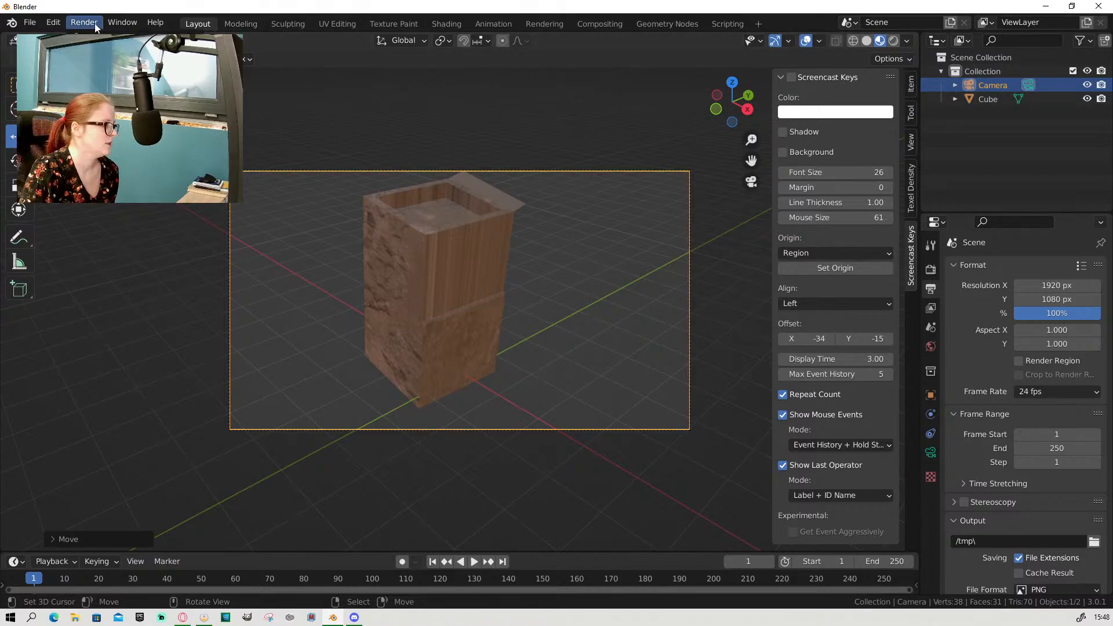
pyautogui.moveTo(104, 20)
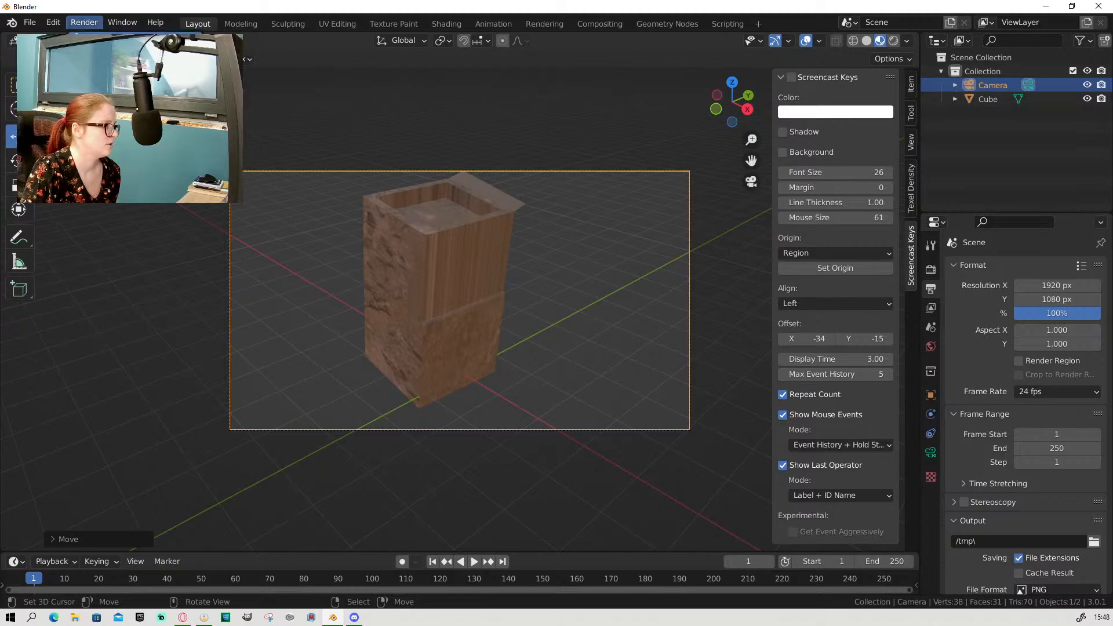